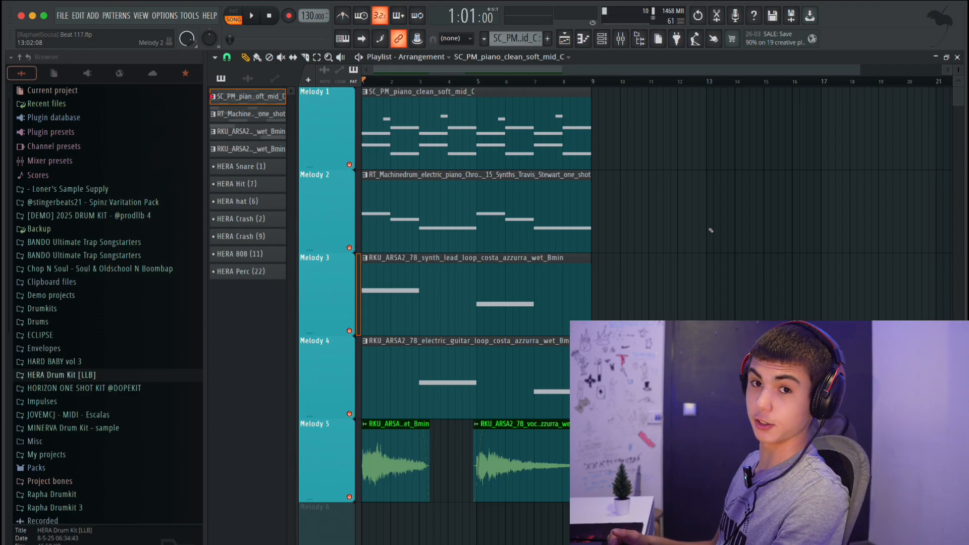
# Step: Play the melody arrangement from the start and stop playback near its end
pyautogui.press('space')
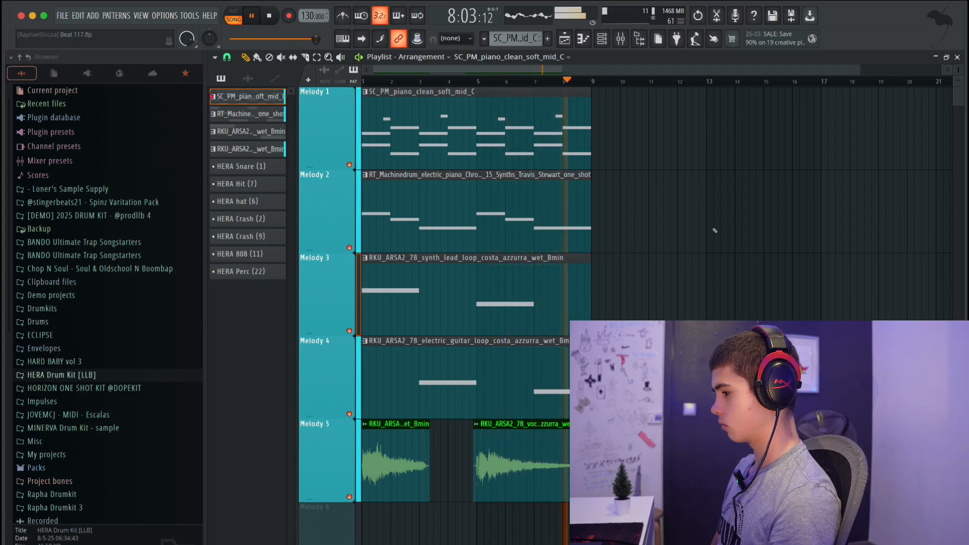
pyautogui.press('space')
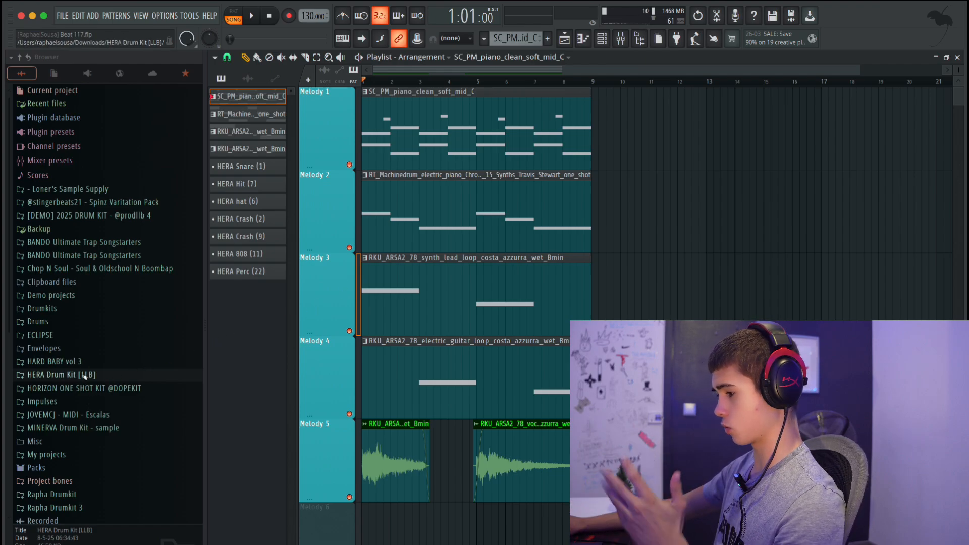
# Step: Expand the HERA Drum Kit [LLB] folder and preview the first samples in HERA Snares
pyautogui.click(85, 376)
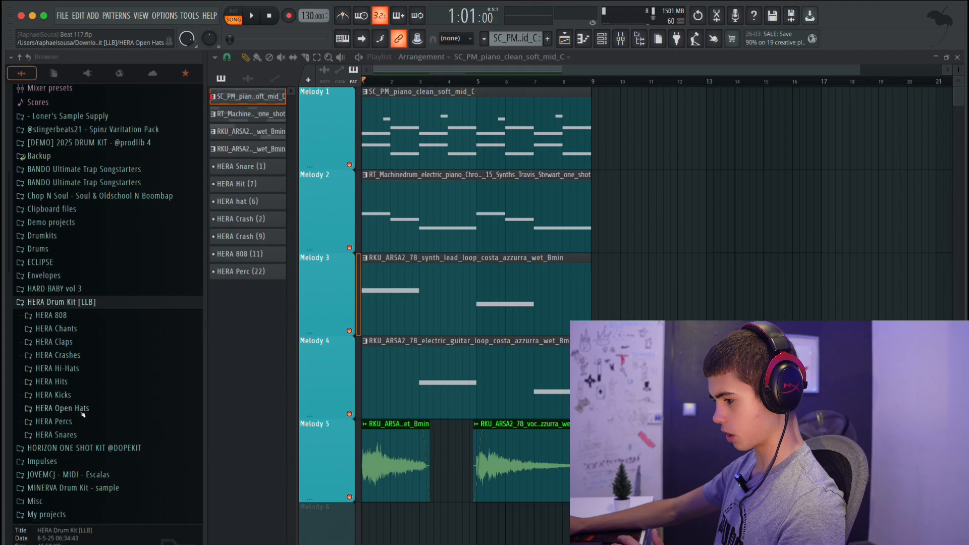
pyautogui.click(79, 438)
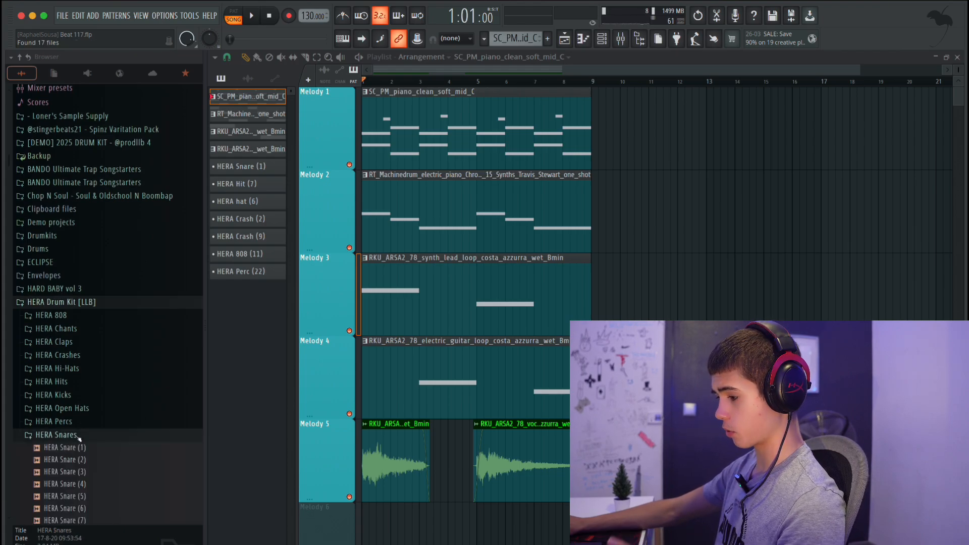
pyautogui.click(78, 460)
pyautogui.click(80, 448)
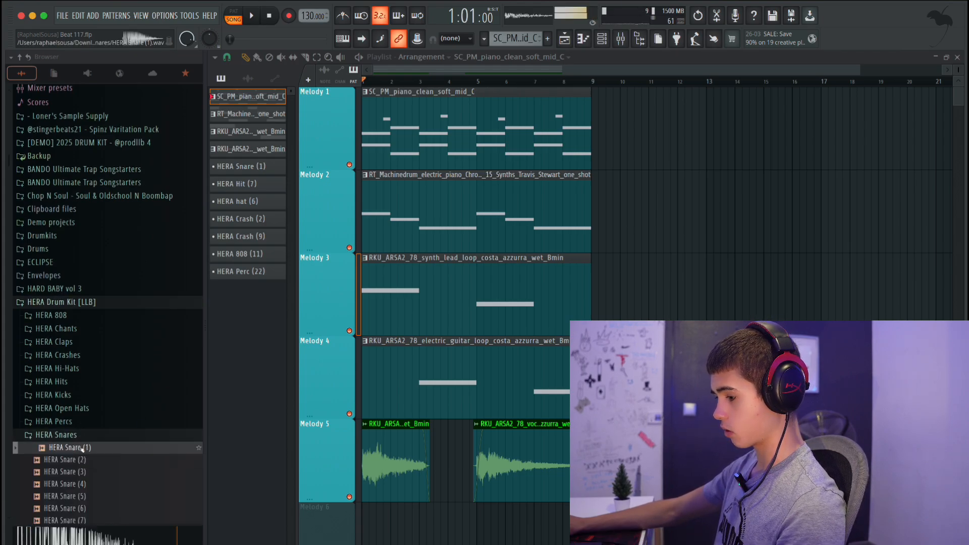
# Step: Preview a clap from HERA Claps and several crashes from HERA Crashes
pyautogui.click(54, 342)
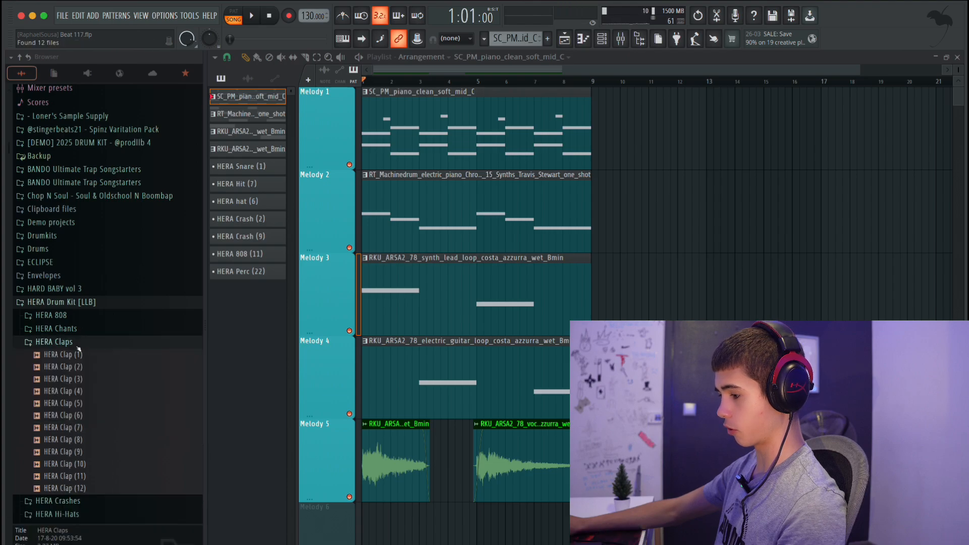
pyautogui.click(82, 415)
pyautogui.click(87, 345)
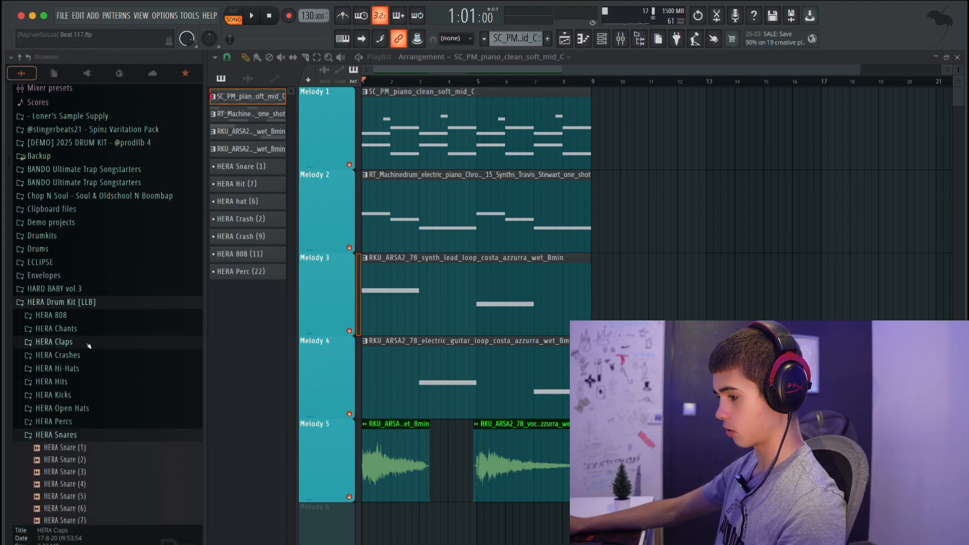
pyautogui.click(87, 355)
pyautogui.click(86, 368)
pyautogui.click(85, 393)
pyautogui.click(81, 416)
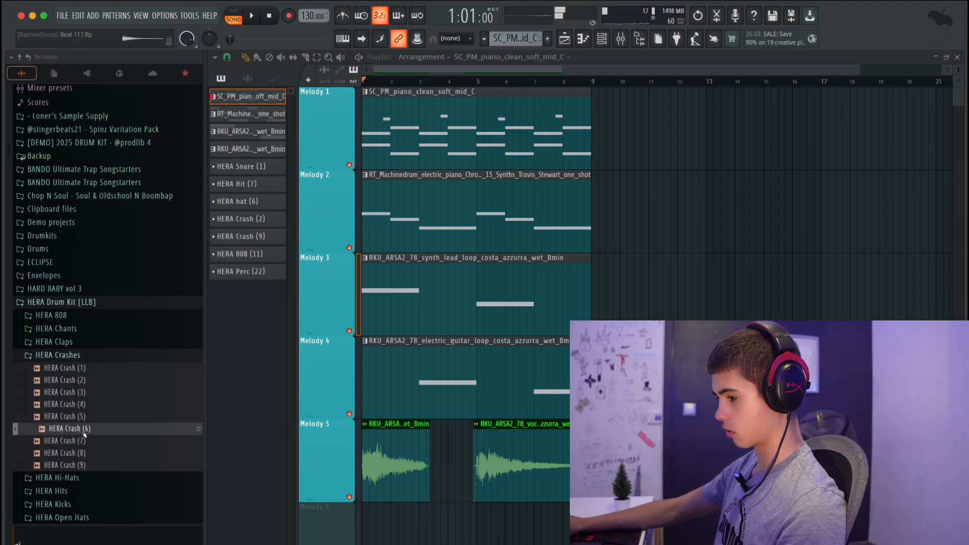
# Step: Audition several samples in the HERA Claps folder, including HERA Clap (9), and collapse the folder
pyautogui.click(79, 342)
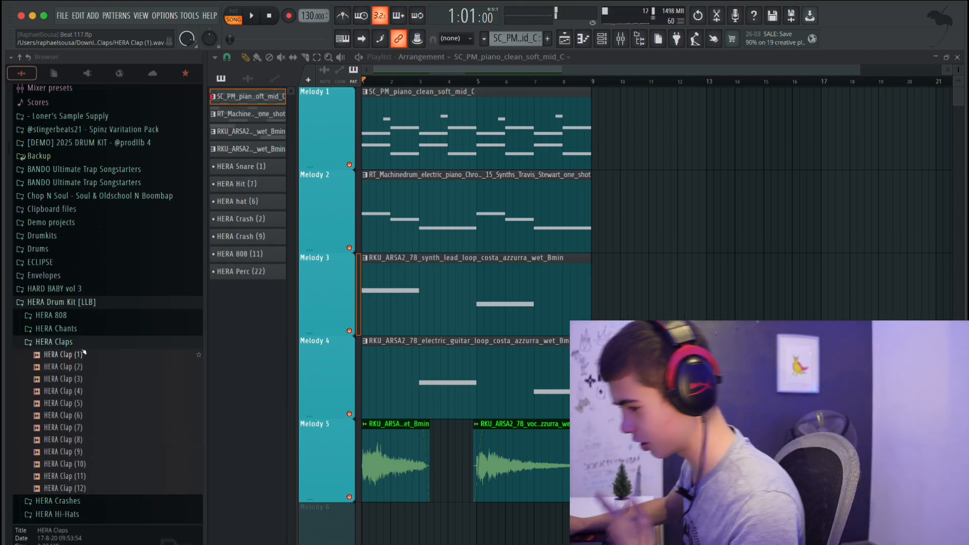
pyautogui.click(80, 404)
pyautogui.click(86, 439)
pyautogui.click(84, 451)
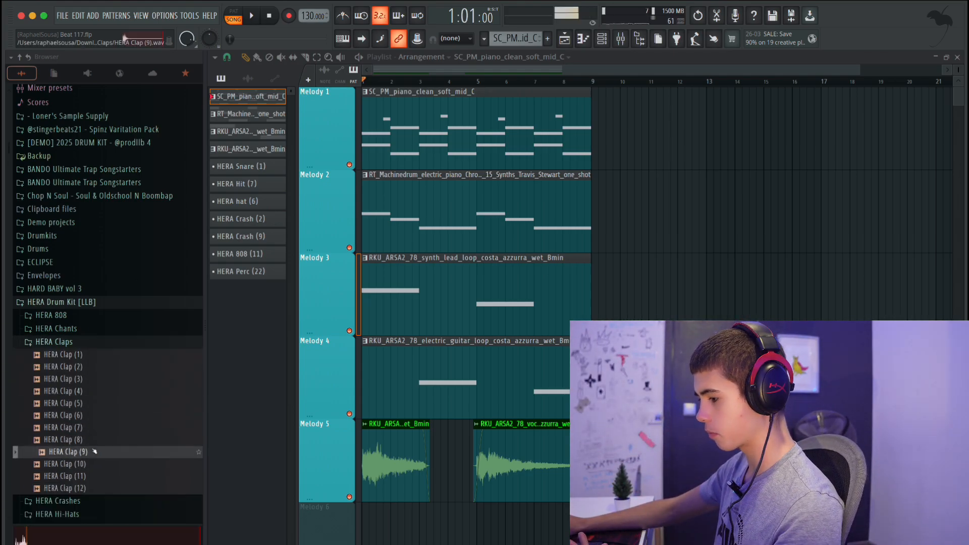
pyautogui.click(81, 415)
pyautogui.click(80, 392)
pyautogui.click(81, 343)
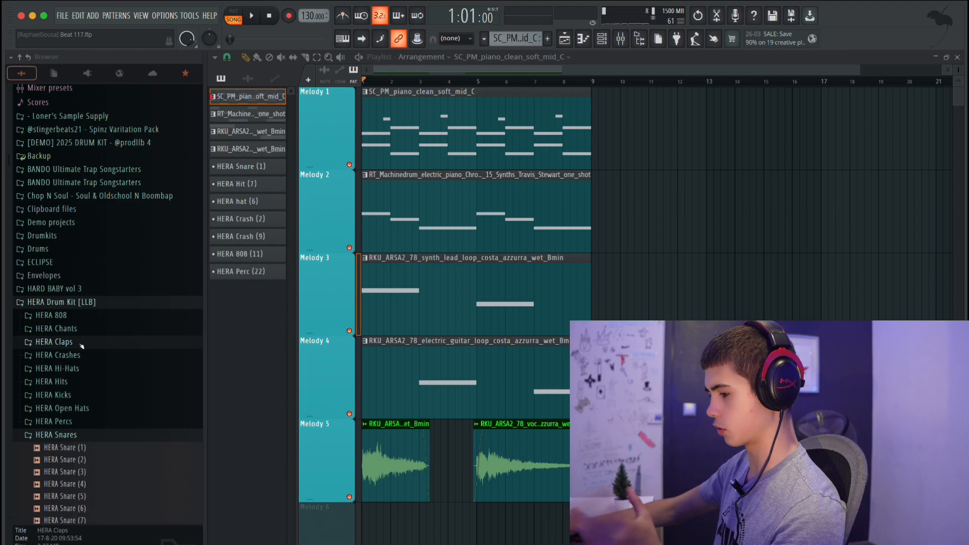
# Step: Audition and compare the one-shots in the HERA Snares folder, including HERA Snare (1), (3), (5), (6) and (8)
pyautogui.click(58, 434)
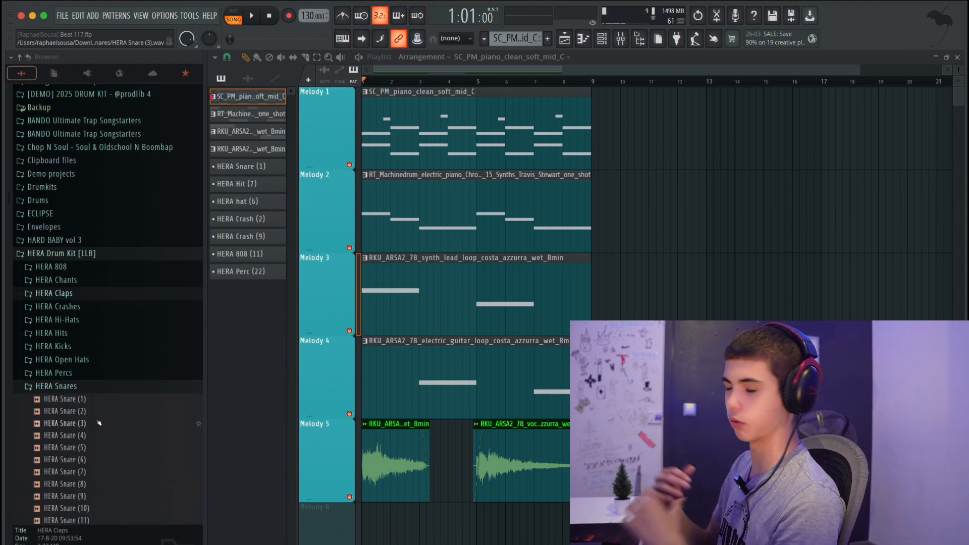
pyautogui.click(96, 427)
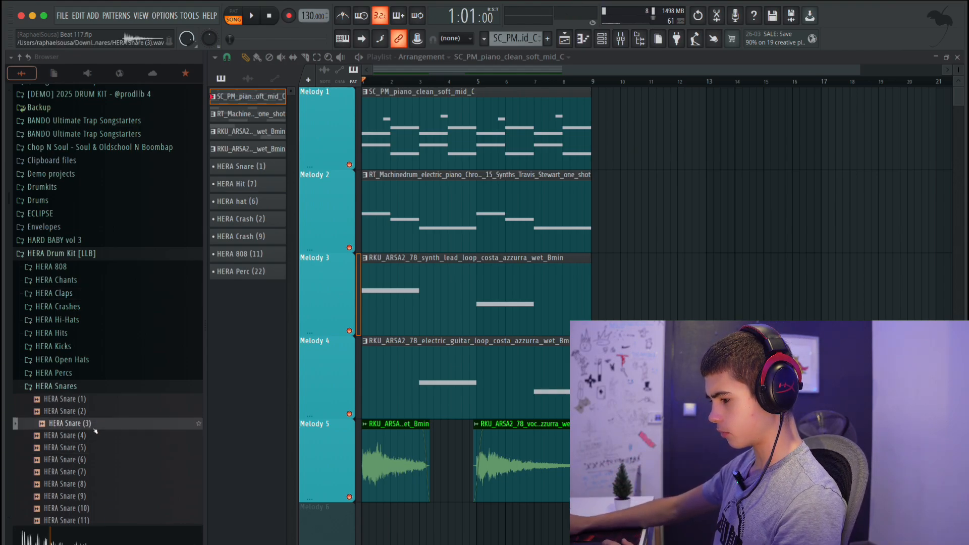
pyautogui.click(88, 411)
pyautogui.click(87, 399)
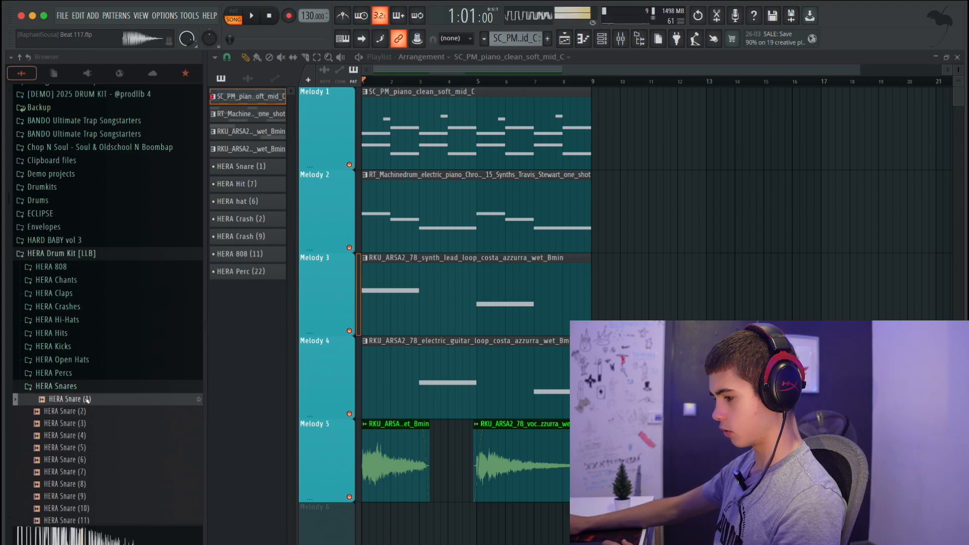
pyautogui.click(87, 472)
pyautogui.click(87, 448)
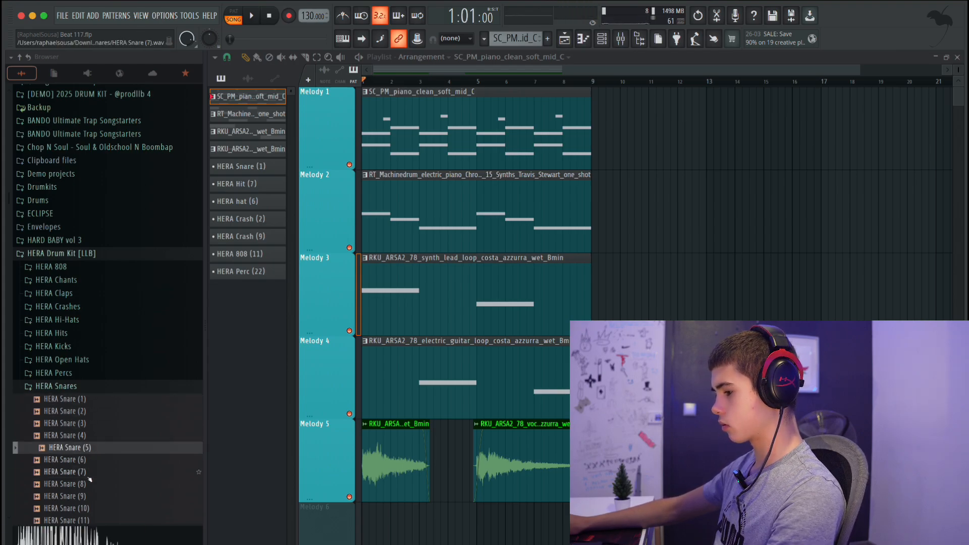
pyautogui.click(87, 472)
pyautogui.click(87, 447)
pyautogui.click(87, 424)
pyautogui.click(79, 460)
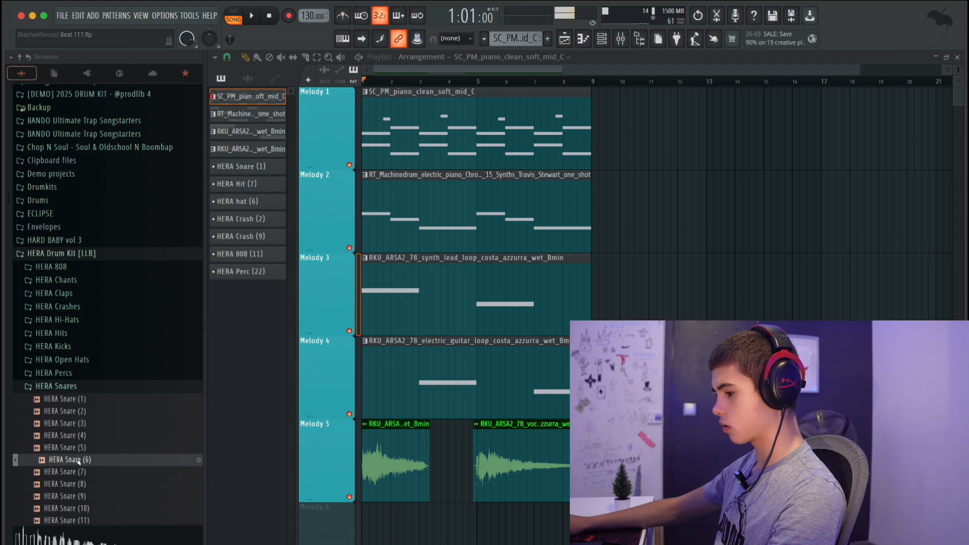
pyautogui.click(86, 423)
pyautogui.click(87, 411)
pyautogui.click(80, 459)
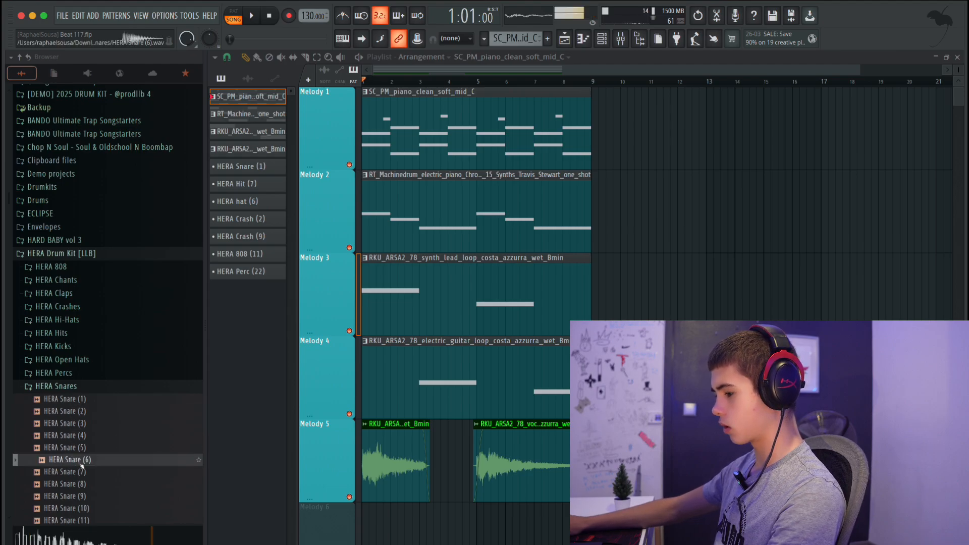
pyautogui.scroll(-3, 82, 464)
pyautogui.click(87, 436)
pyautogui.click(86, 411)
pyautogui.click(78, 363)
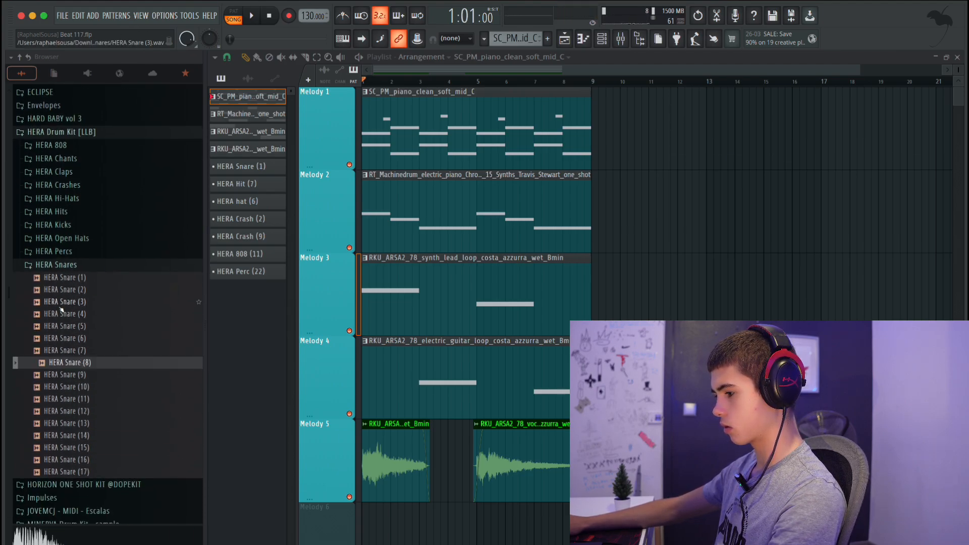
# Step: Collapse HERA Snares and compare the samples in HERA Claps, including HERA Clap (2), (3), (5) and (8)
pyautogui.click(56, 264)
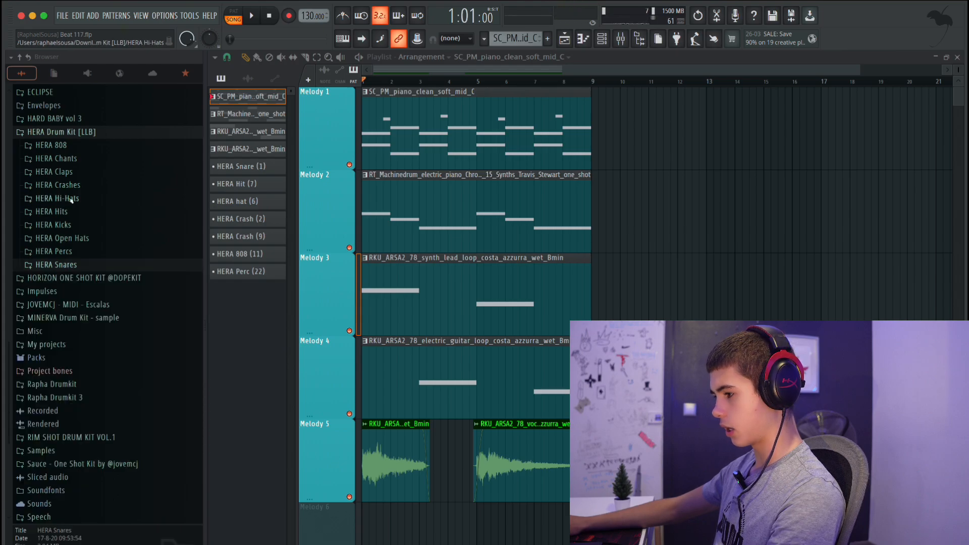
pyautogui.click(65, 172)
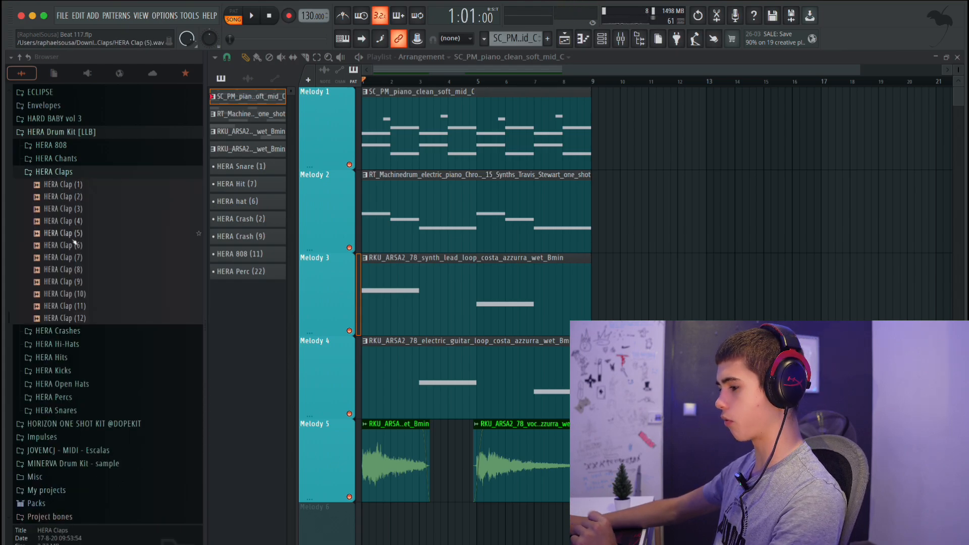
pyautogui.click(81, 232)
pyautogui.click(81, 209)
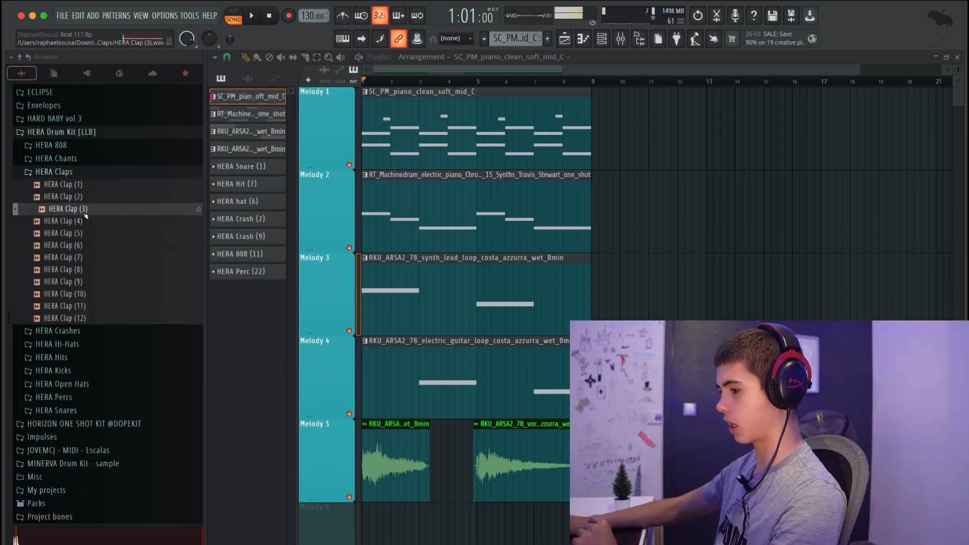
pyautogui.click(79, 197)
pyautogui.click(81, 269)
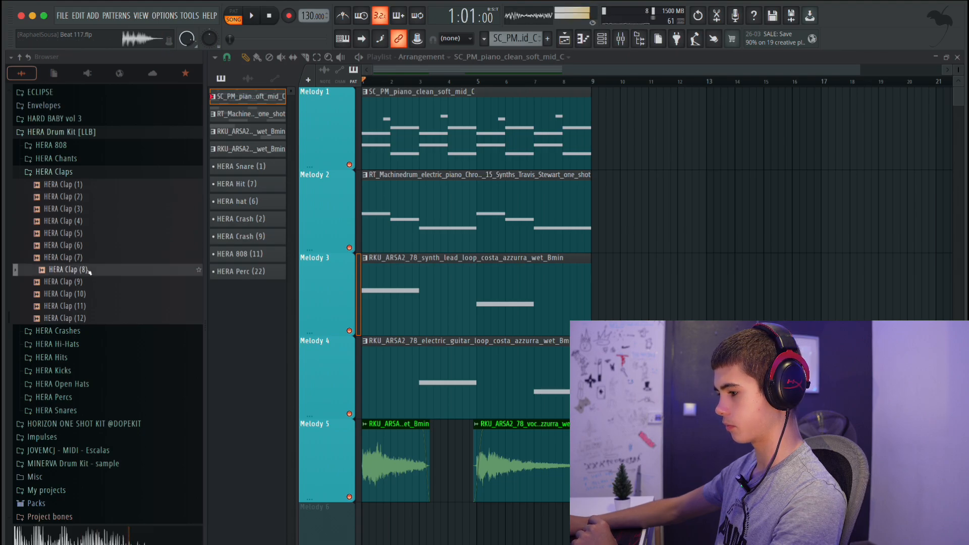
pyautogui.click(81, 209)
pyautogui.click(85, 199)
# Step: Load HERA Clap (3) into the channel rack as a new channel below the existing ones
pyautogui.click(87, 210)
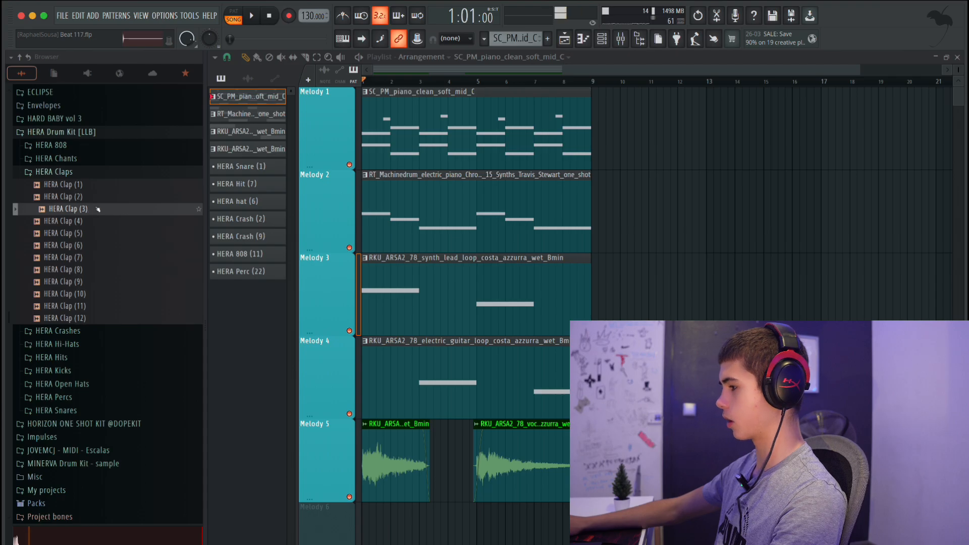
pyautogui.press('F6')
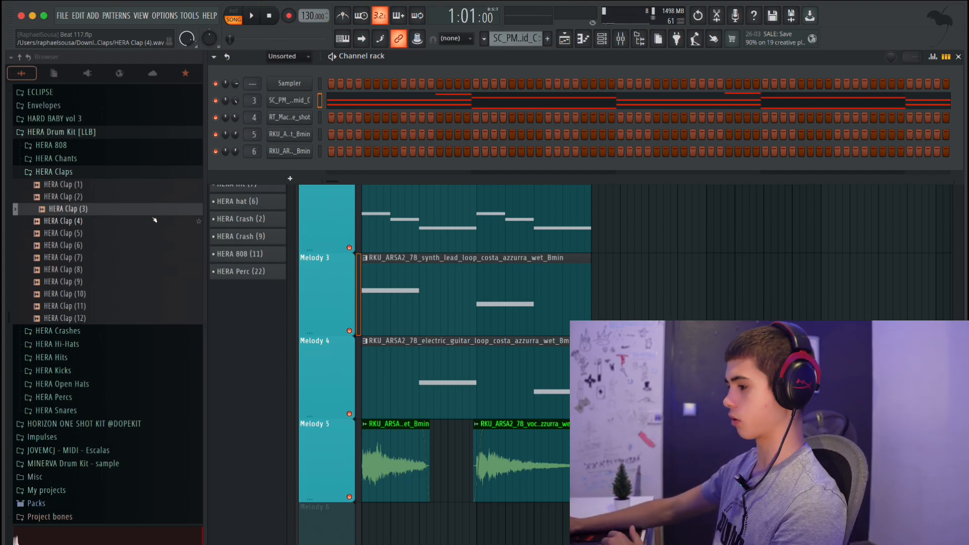
pyautogui.moveTo(127, 209); pyautogui.dragTo(278, 171)
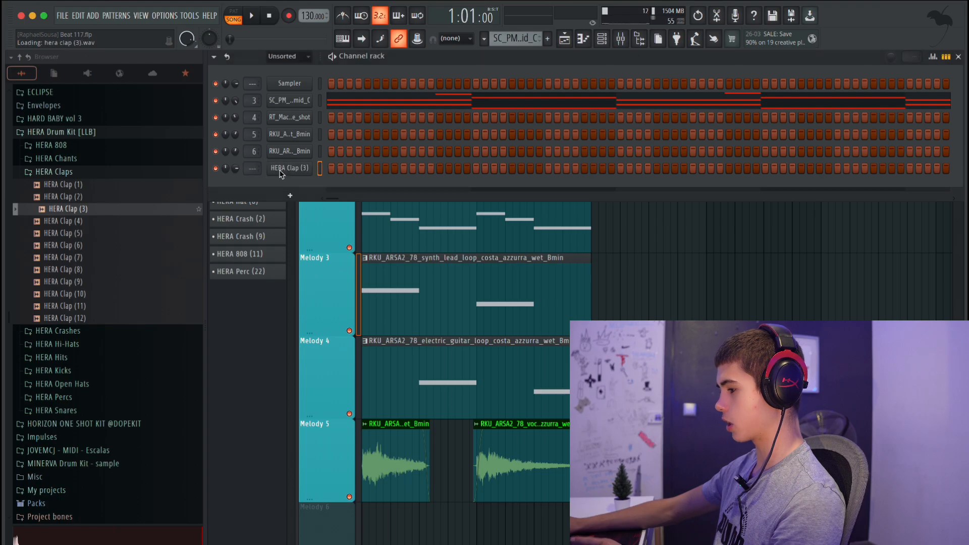
# Step: Examine the HERA Clap (3) channel's sampler settings, particularly the Time stretching mode and time control
pyautogui.click(285, 168)
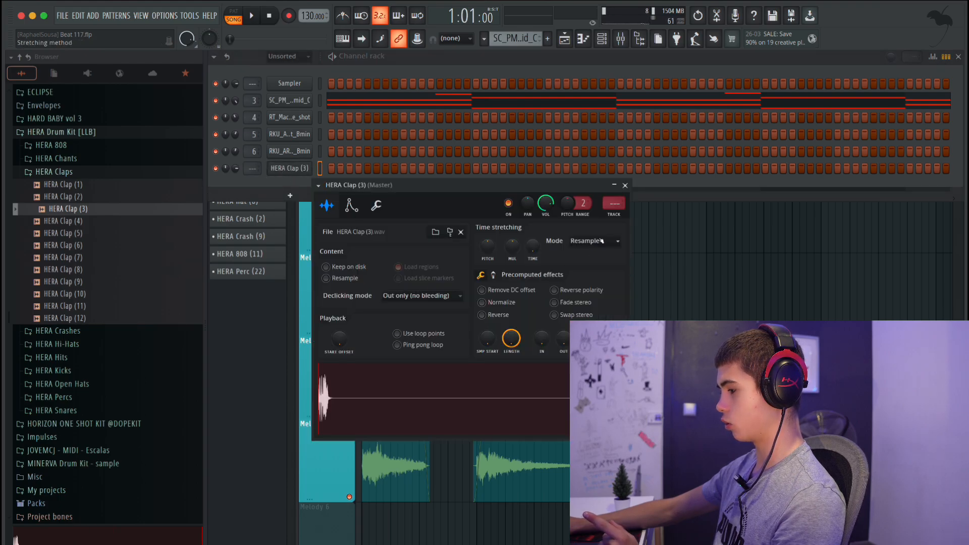
pyautogui.click(626, 185)
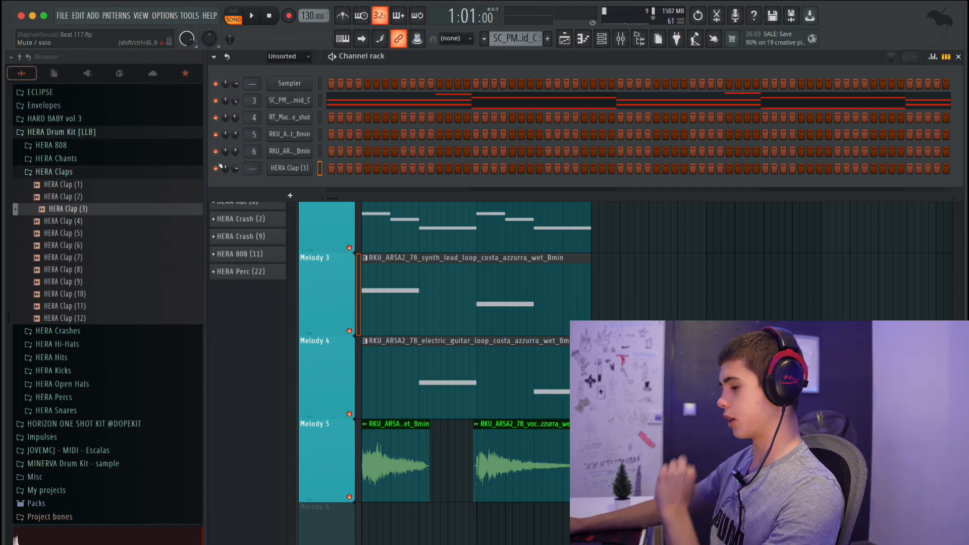
pyautogui.click(292, 174)
pyautogui.click(625, 185)
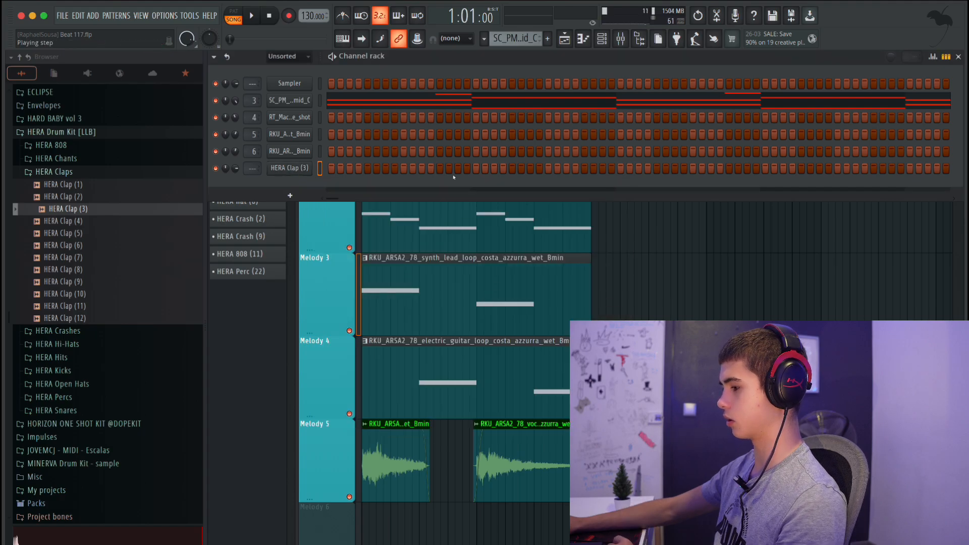
pyautogui.click(287, 168)
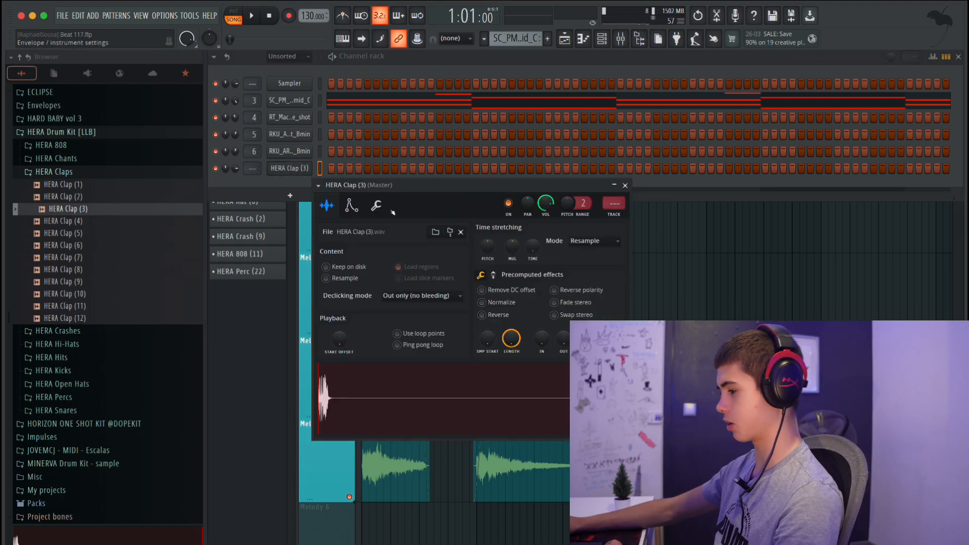
pyautogui.click(625, 185)
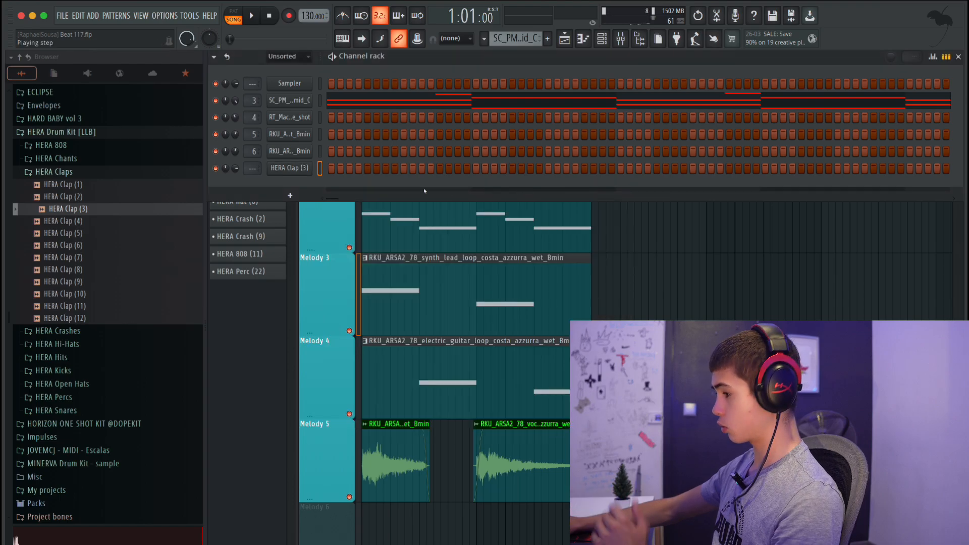
pyautogui.click(290, 170)
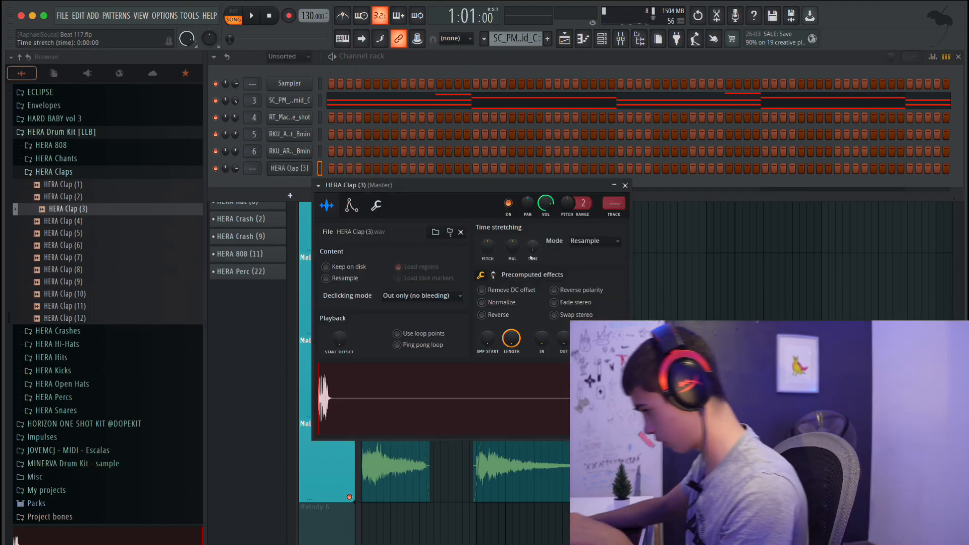
pyautogui.moveTo(534, 248); pyautogui.dragTo(533, 248)
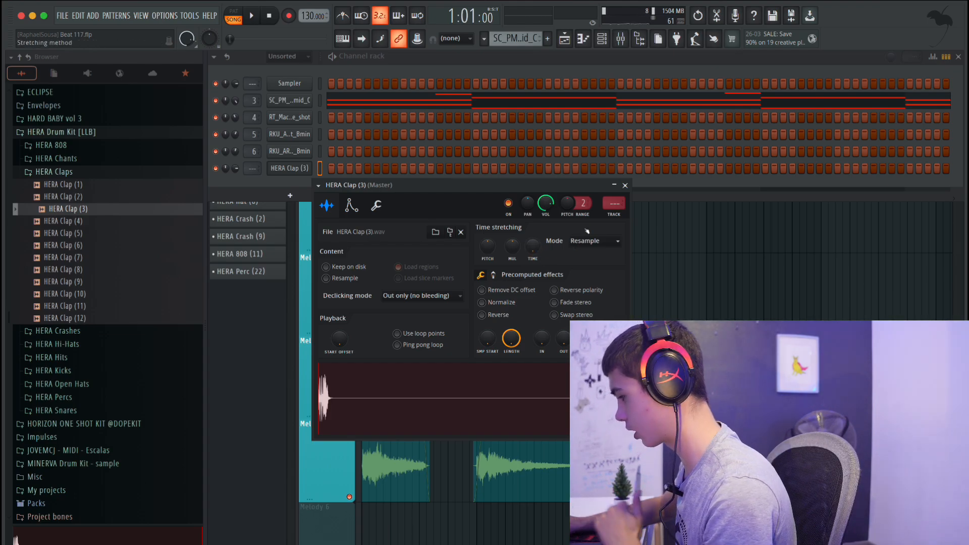
pyautogui.click(625, 185)
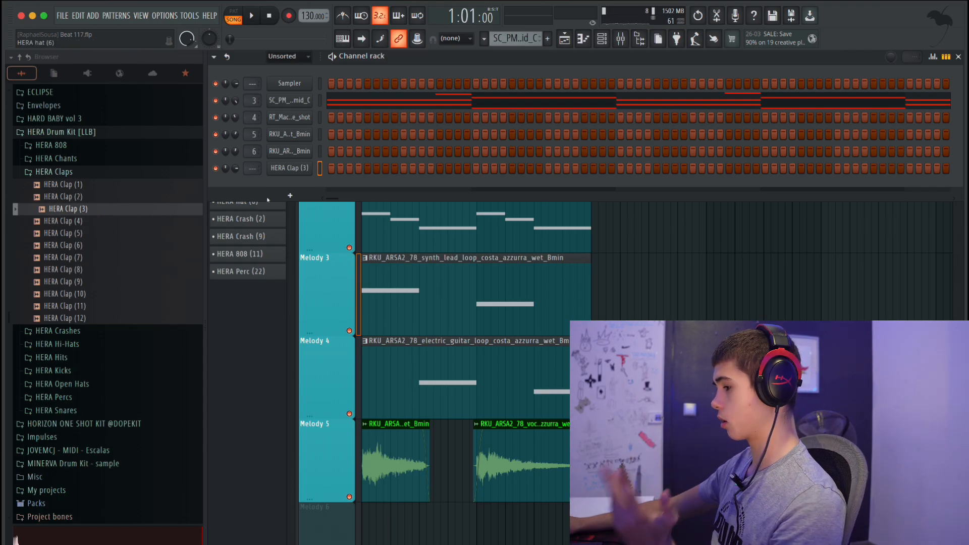
# Step: Open the piano roll for the HERA Clap (3) channel
pyautogui.rightClick(319, 168)
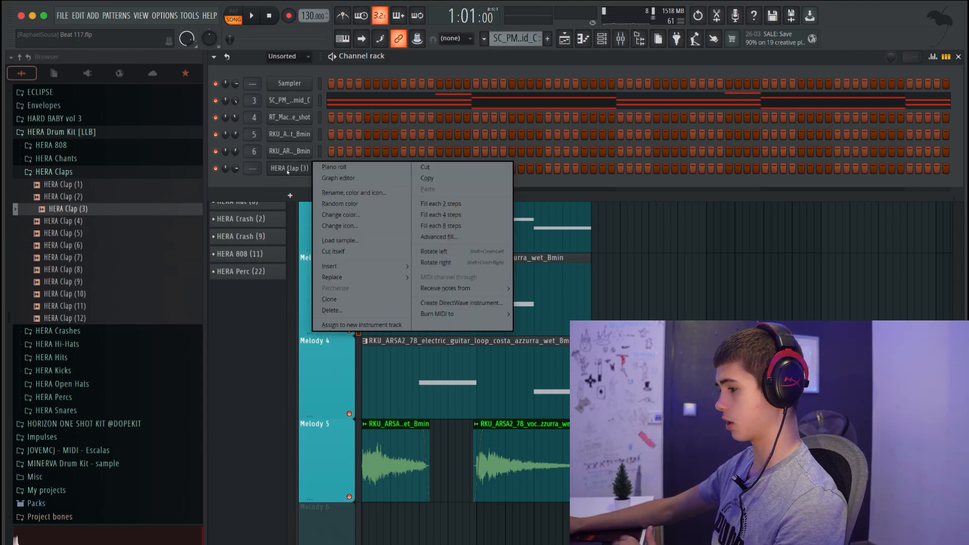
pyautogui.click(332, 166)
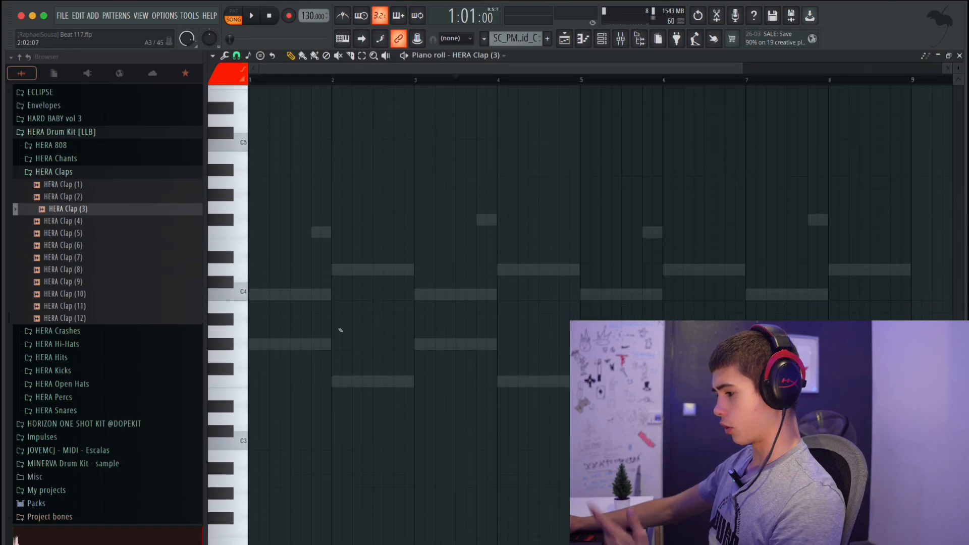
# Step: Place four-step C5 clap notes on the third beat of bars 1, 2, 3 and 4
pyautogui.scroll(5, 325, 288)
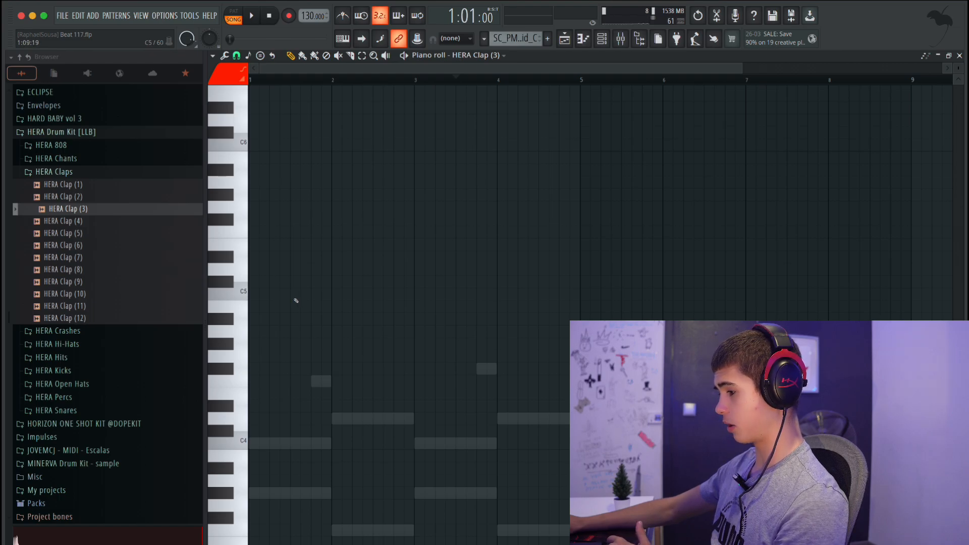
pyautogui.click(291, 295)
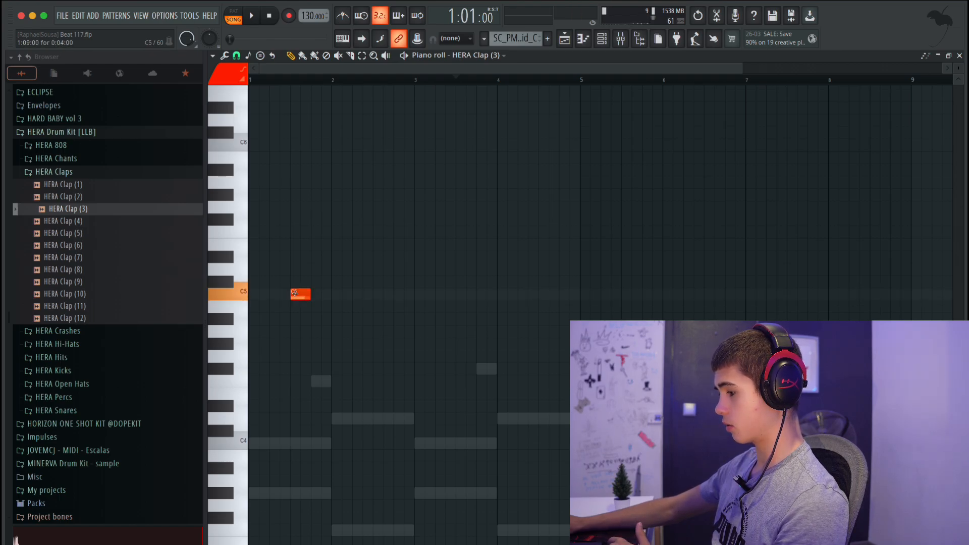
pyautogui.doubleClick(299, 295)
pyautogui.click(560, 228)
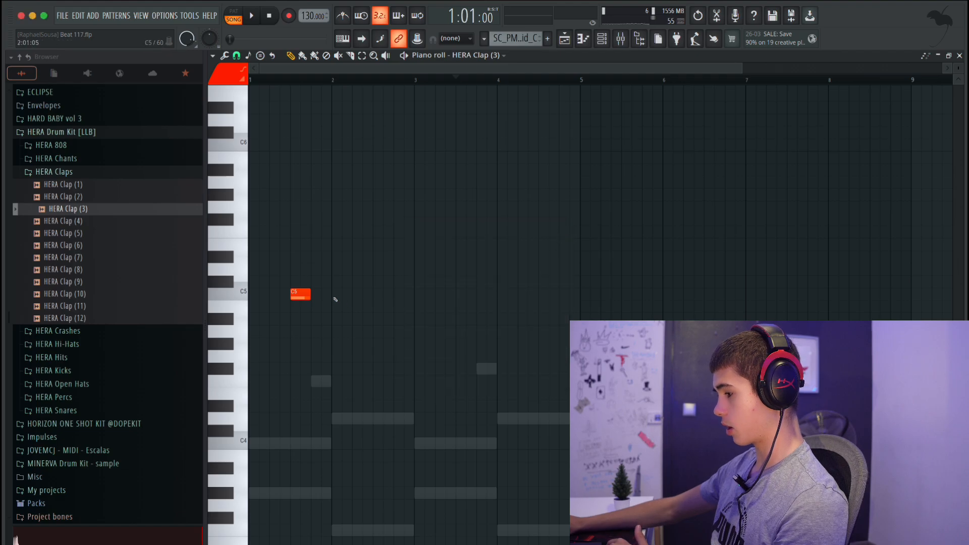
pyautogui.click(378, 293)
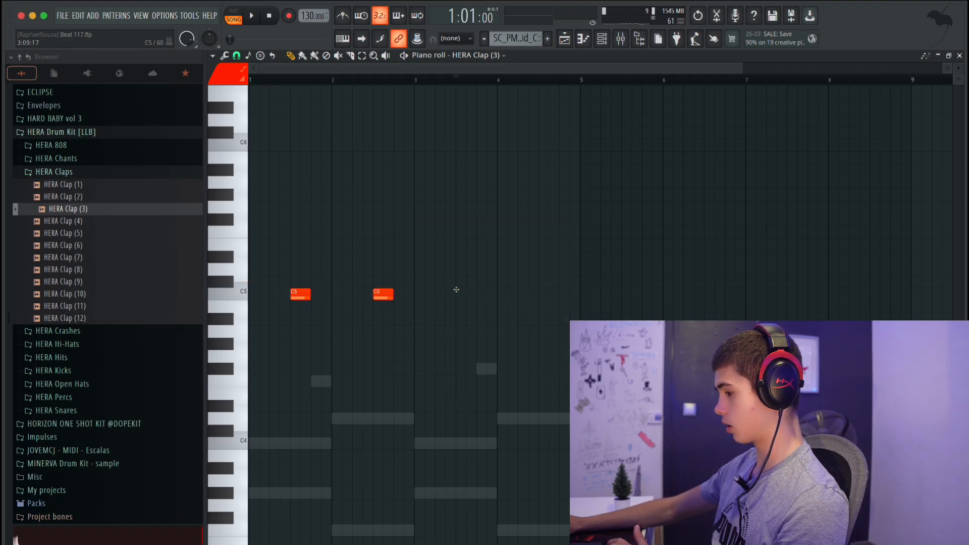
pyautogui.click(554, 295)
pyautogui.rightClick(554, 296)
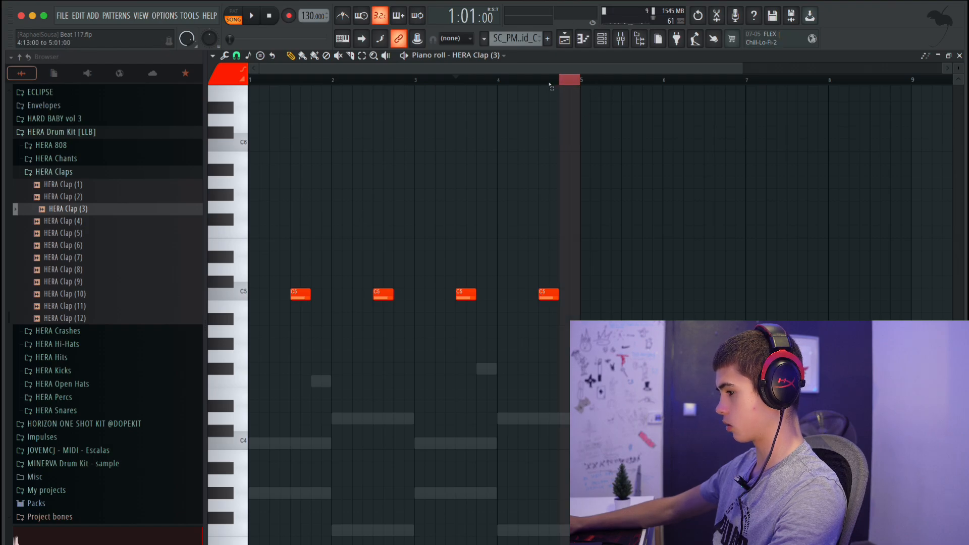
# Step: Duplicate the clap notes of bars 1 to 4 into bars 5 to 8, clear the selection and preview the pattern
pyautogui.moveTo(551, 85); pyautogui.dragTo(277, 88)
pyautogui.hotkey('ctrl', 'b')
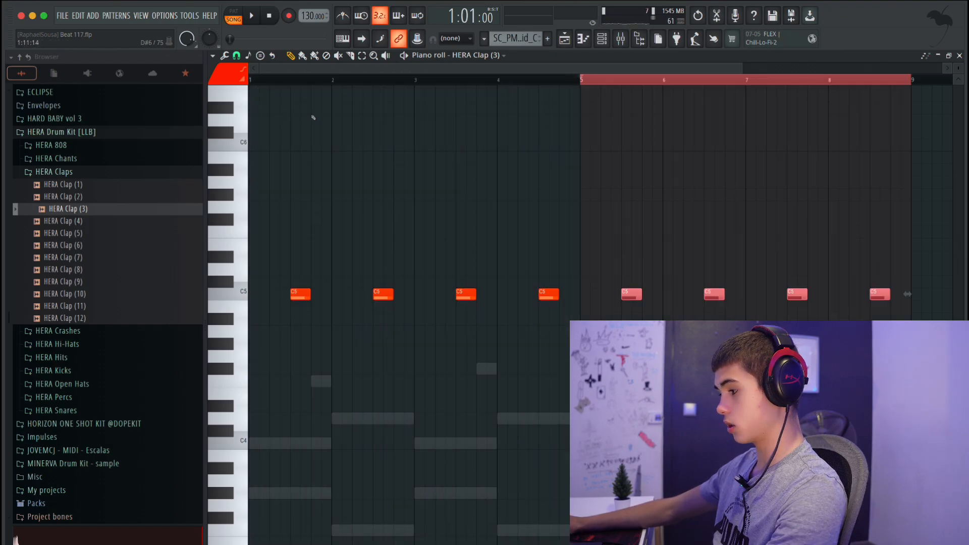
pyautogui.hotkey('ctrl', 'd')
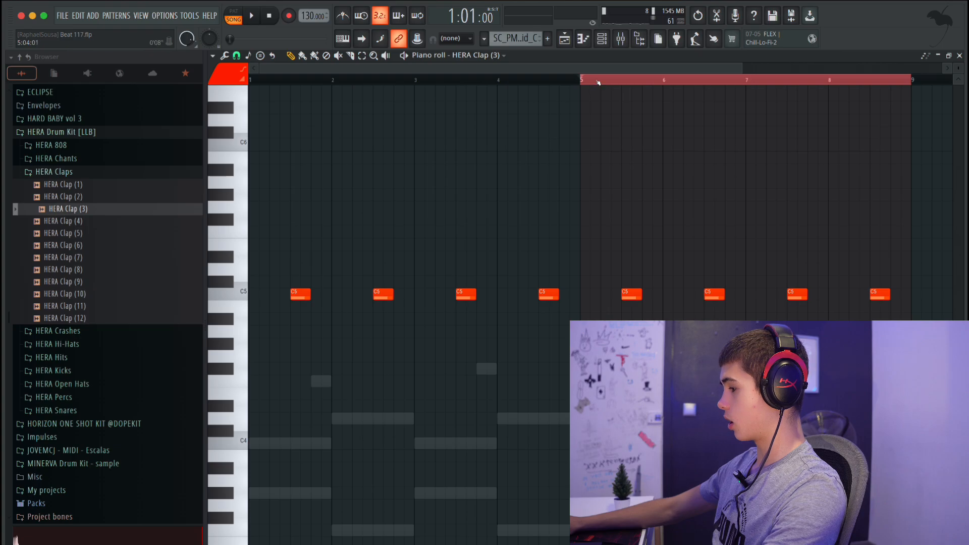
pyautogui.moveTo(586, 81); pyautogui.dragTo(909, 116)
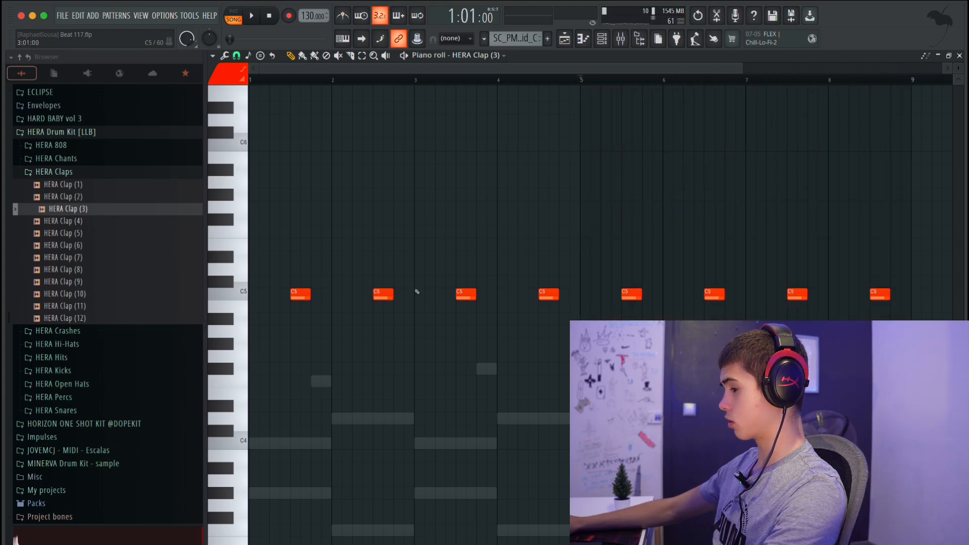
pyautogui.press('space')
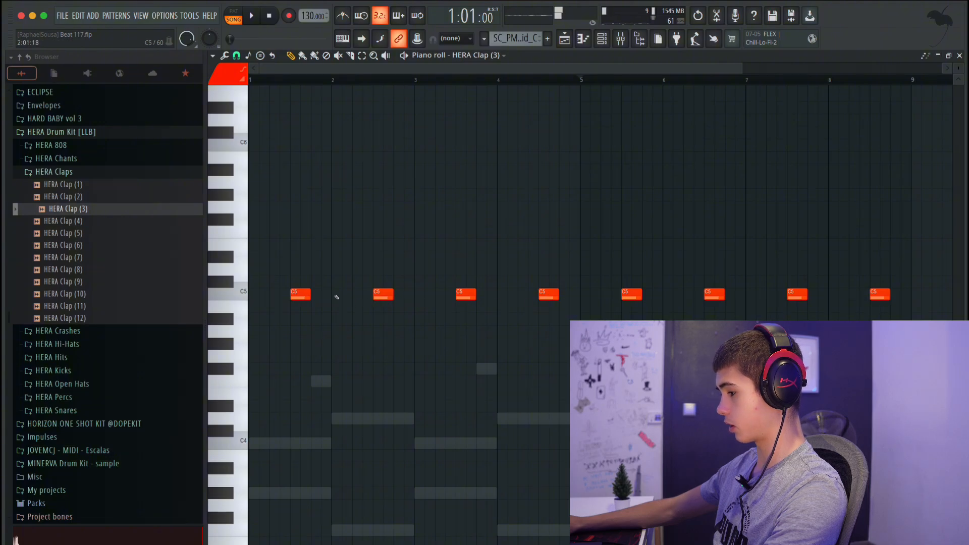
# Step: Try short extra C5 claps after the main hits in bars 1, 3, 5 and 7 and around the last clap in bar 8
pyautogui.click(492, 294)
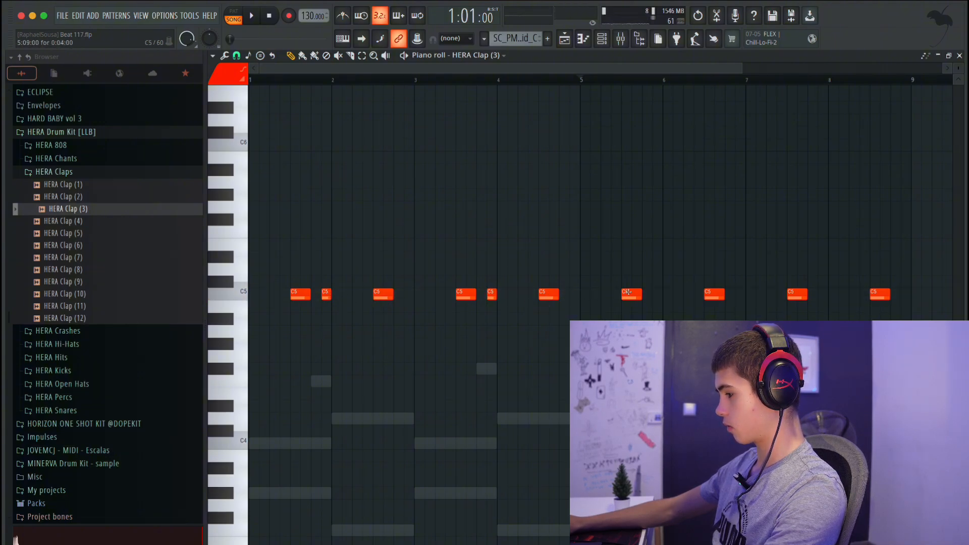
pyautogui.click(656, 295)
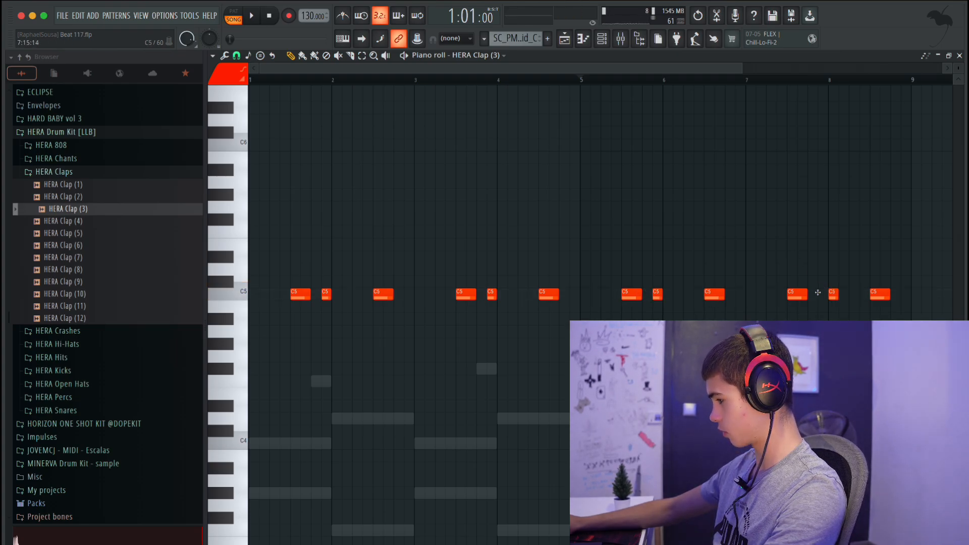
pyautogui.press('space')
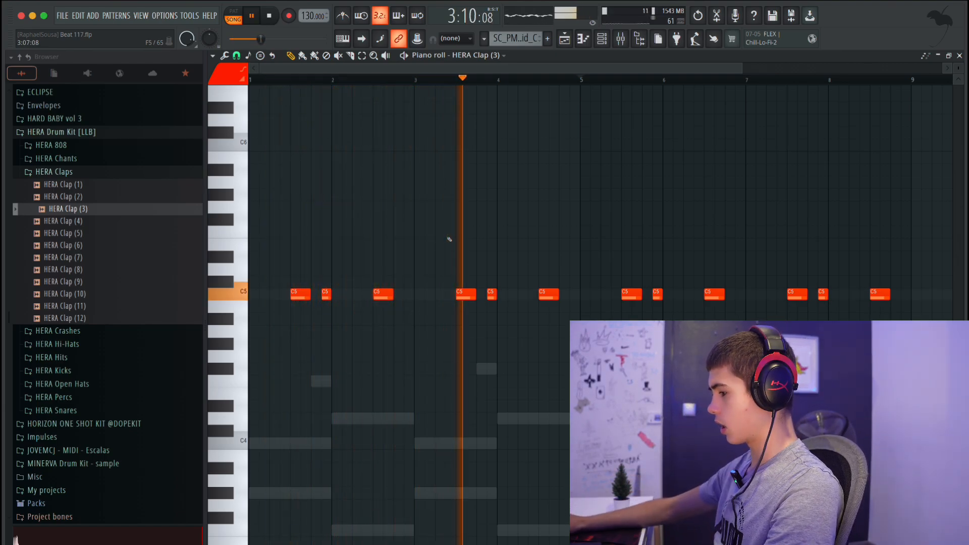
pyautogui.press('space')
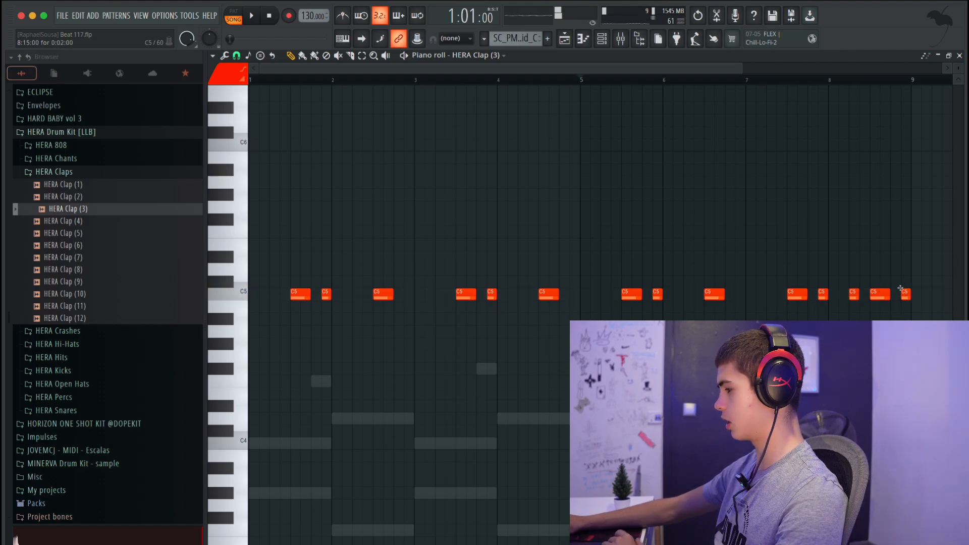
pyautogui.rightClick(854, 295)
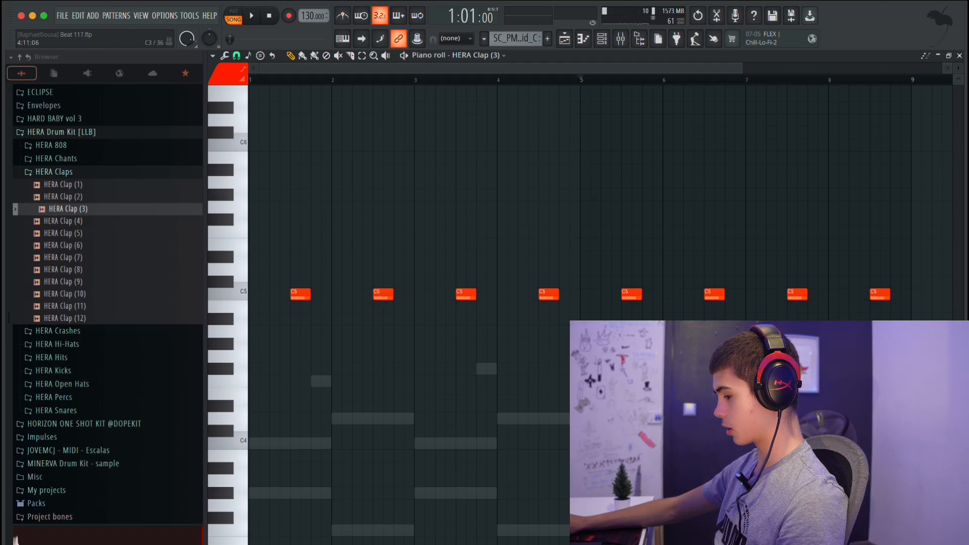
# Step: Raise the velocity of all eight C5 clap notes to the maximum and shrink the velocity lane
pyautogui.click(549, 544)
pyautogui.moveTo(290, 320); pyautogui.dragTo(419, 315)
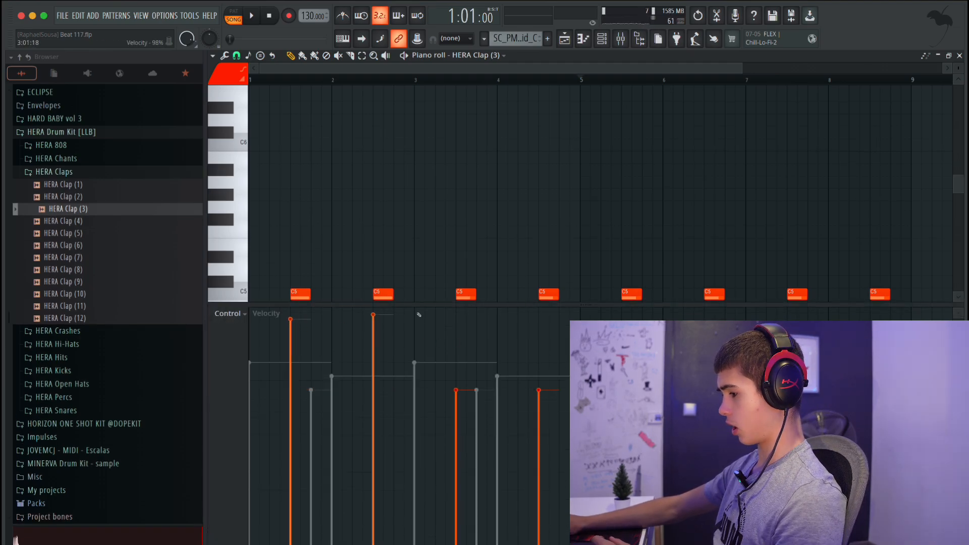
pyautogui.moveTo(291, 302); pyautogui.dragTo(632, 285)
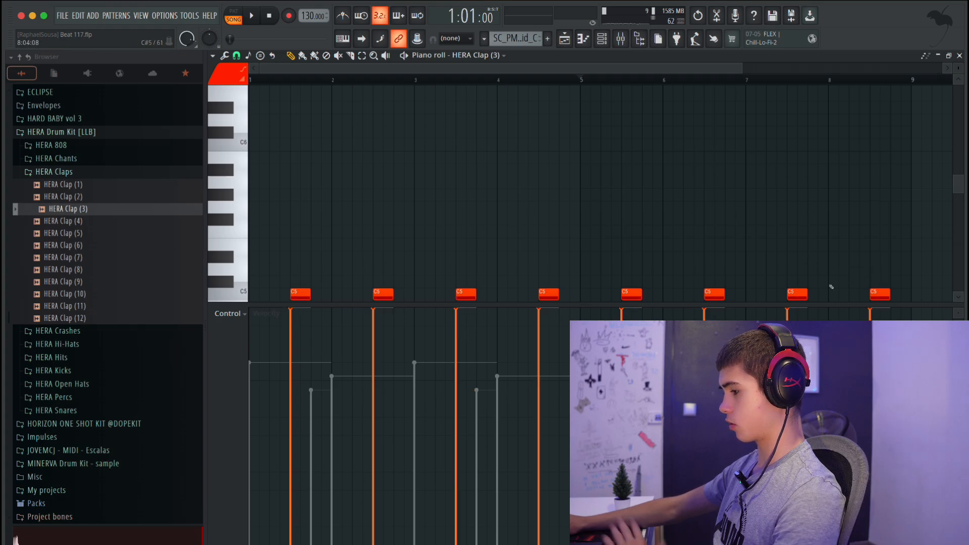
pyautogui.moveTo(489, 305); pyautogui.dragTo(499, 503)
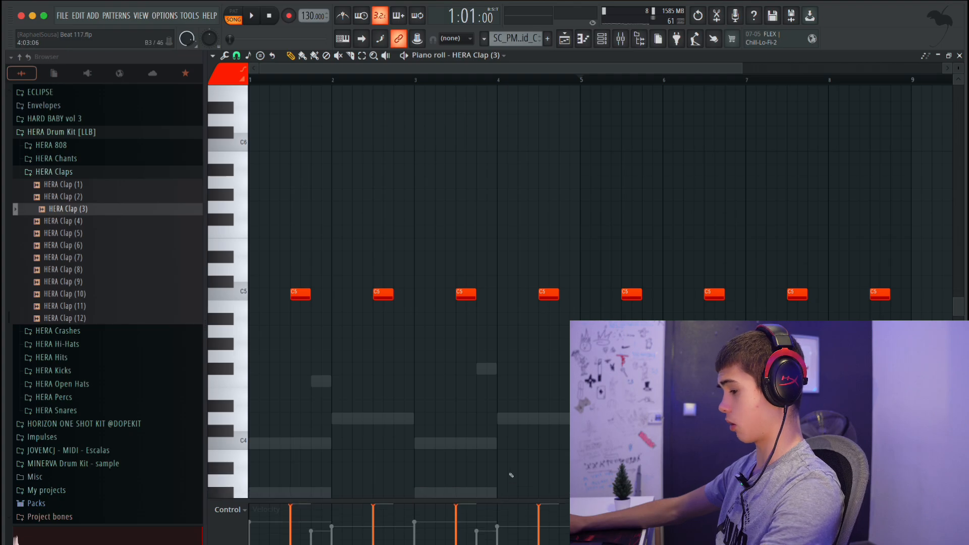
# Step: Raise the HERA Clap (3) channel volume to about 93% in the channel rack while listening to the song
pyautogui.press('space')
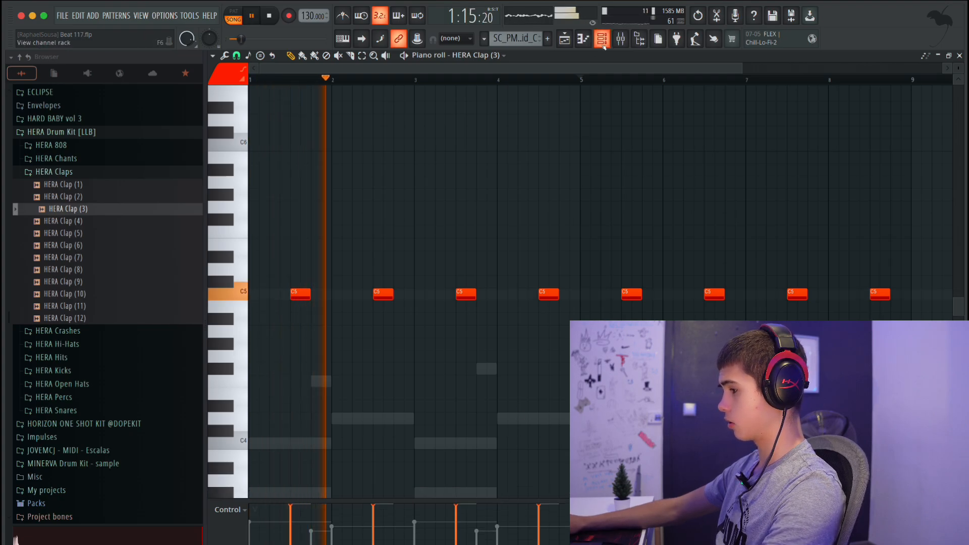
pyautogui.press('F6')
pyautogui.press('space')
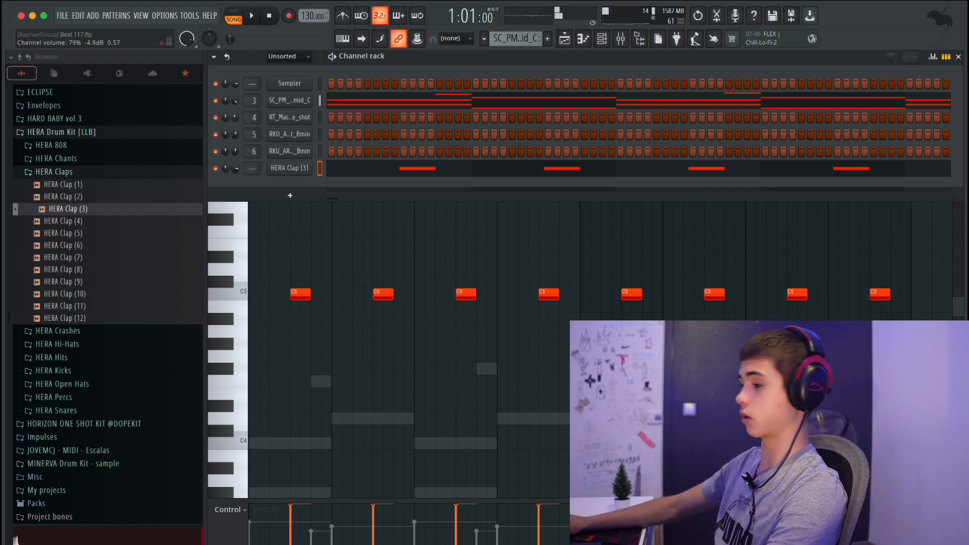
pyautogui.press('space')
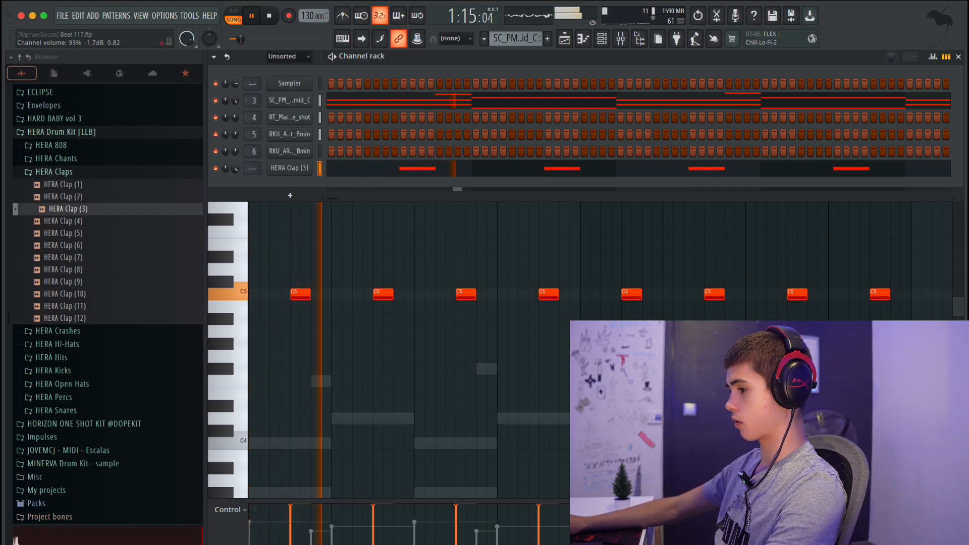
pyautogui.press('space')
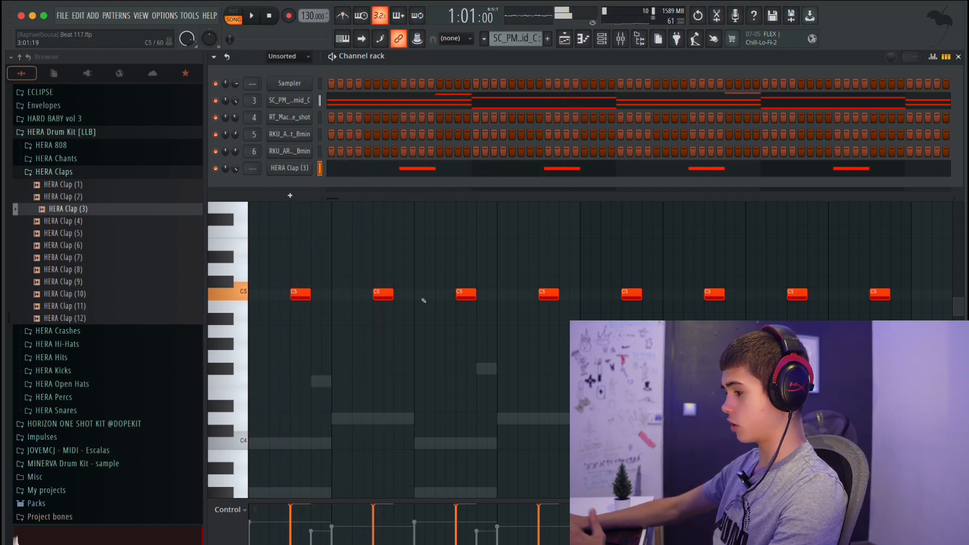
# Step: Hide the piano roll's velocity lane and bring the channel rack back into view
pyautogui.click(450, 356)
pyautogui.moveTo(495, 500); pyautogui.dragTo(494, 544)
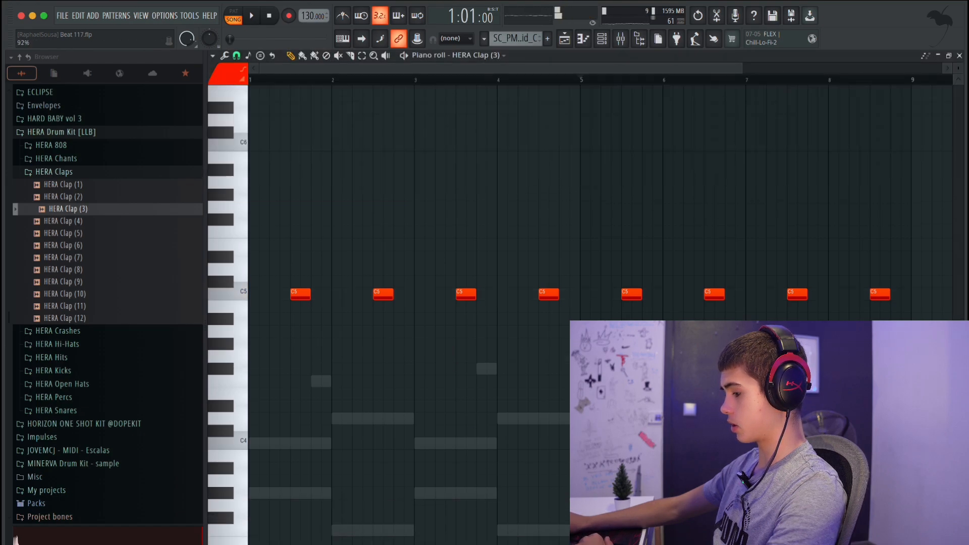
pyautogui.click(602, 39)
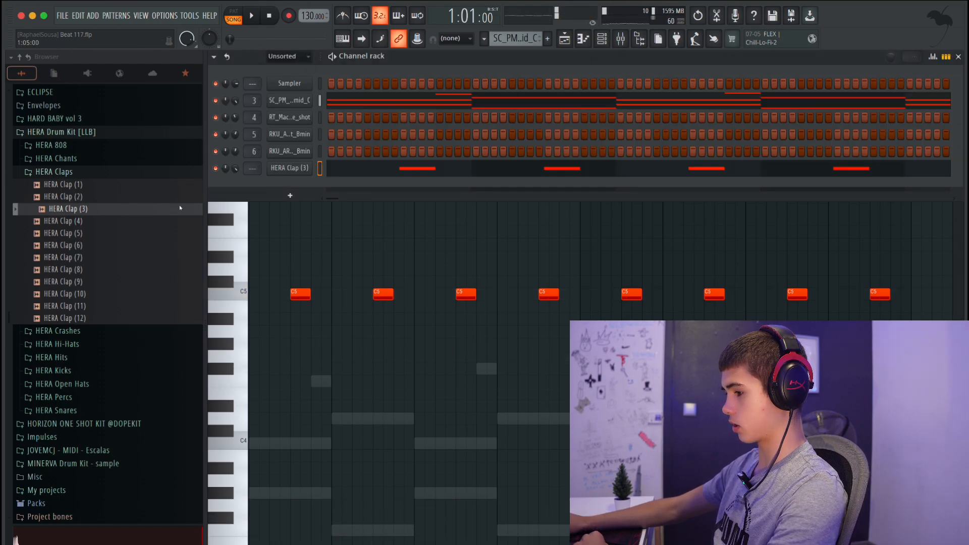
# Step: Collapse HERA Claps and compare the samples in HERA Hi-Hats, including HERA hat (3) and (4)
pyautogui.click(43, 173)
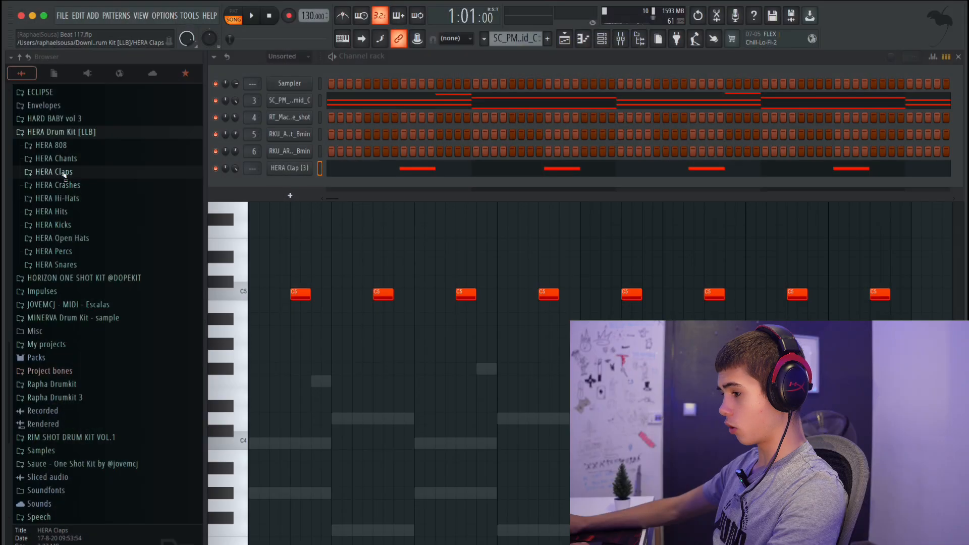
pyautogui.scroll(-2, 65, 175)
pyautogui.scroll(2, 68, 175)
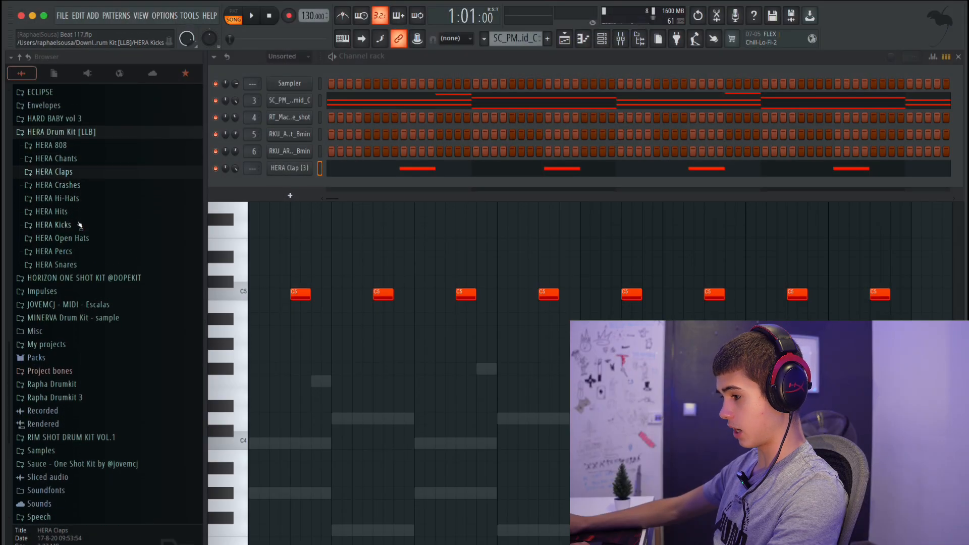
pyautogui.click(76, 212)
pyautogui.click(76, 214)
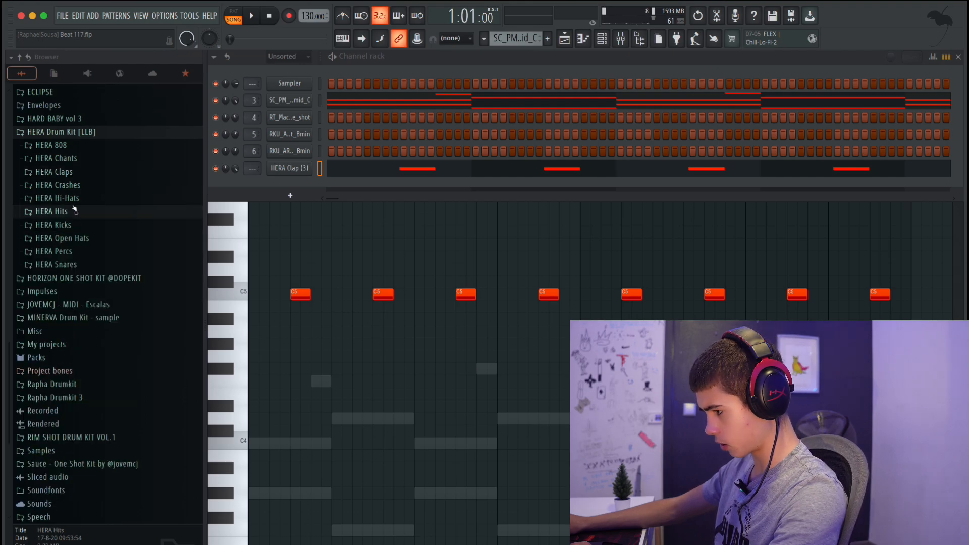
pyautogui.click(73, 199)
pyautogui.click(74, 238)
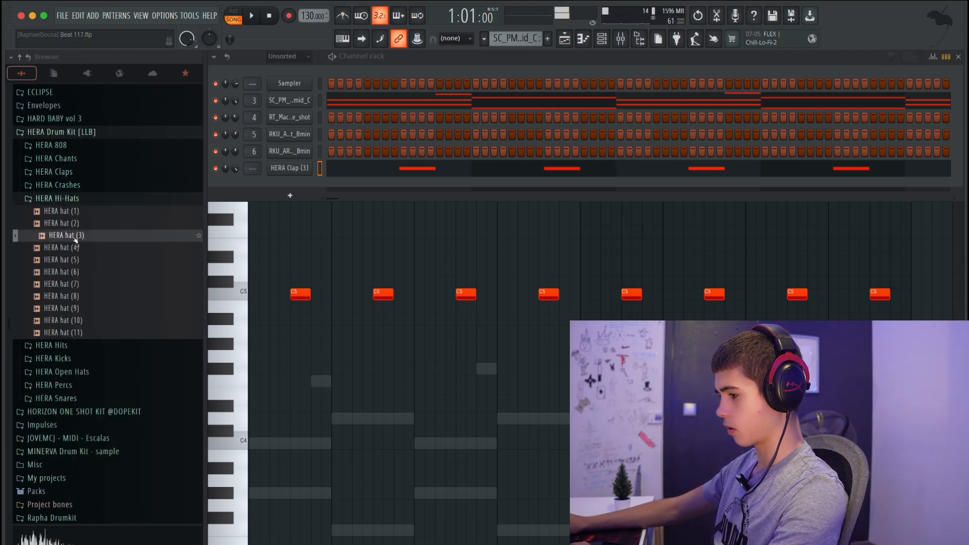
pyautogui.click(82, 247)
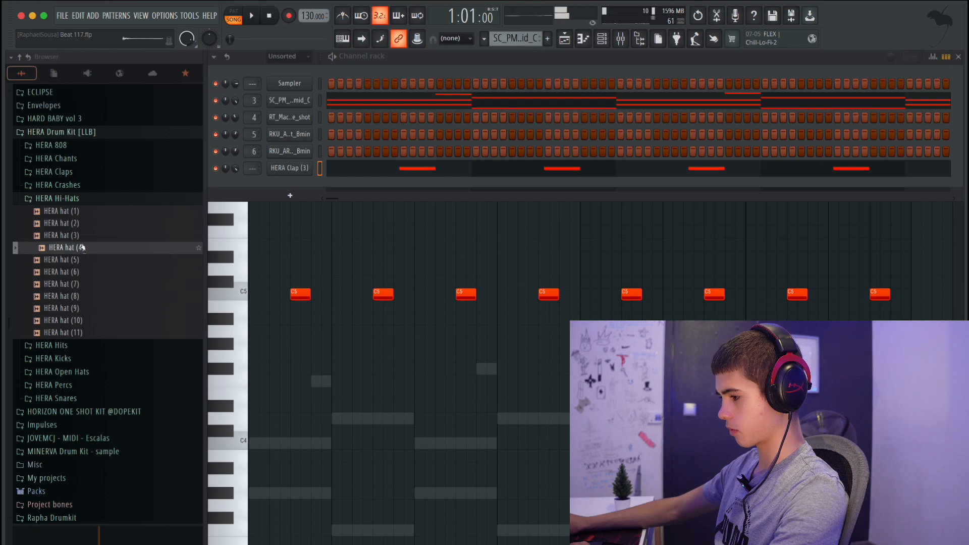
# Step: Load HERA hat (3) as a new channel below HERA Clap (3) and check its sampler settings
pyautogui.click(82, 236)
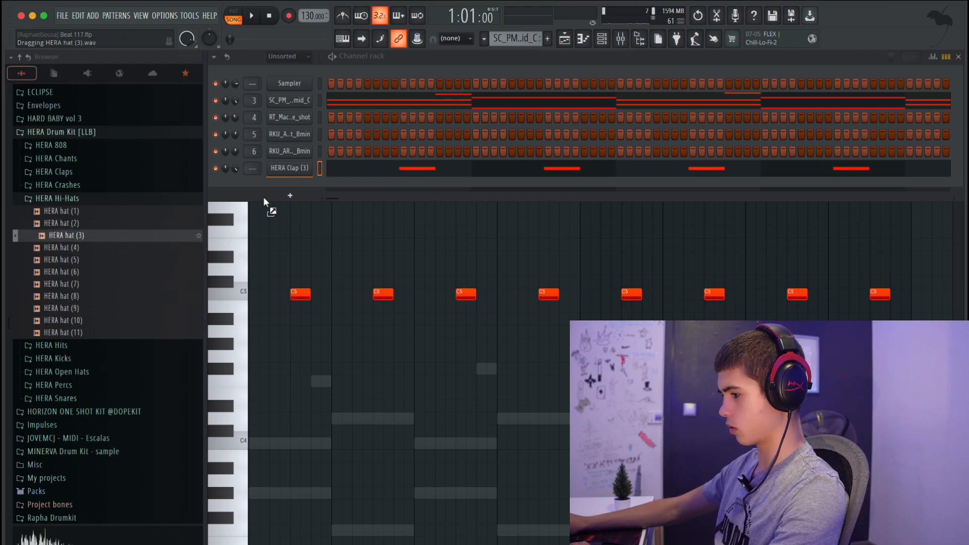
pyautogui.moveTo(263, 198); pyautogui.dragTo(278, 186)
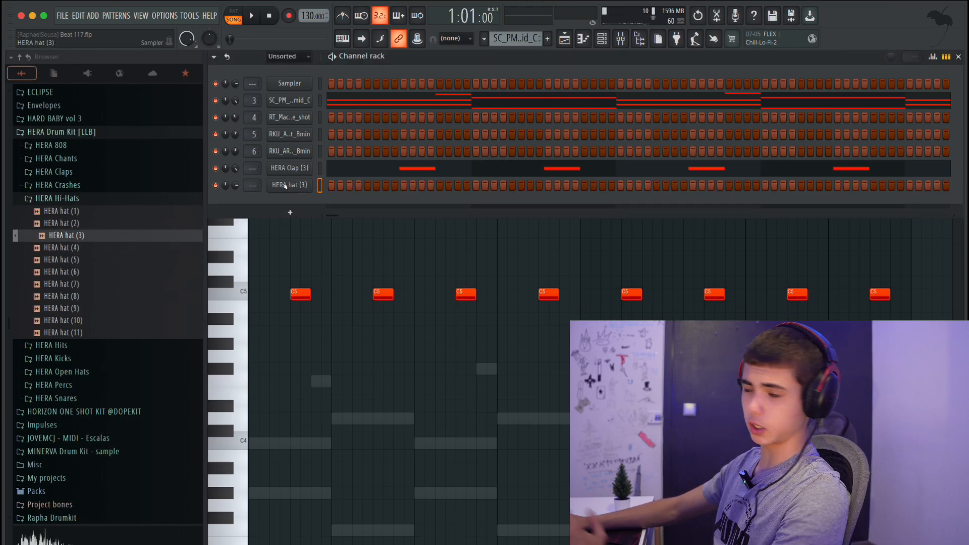
pyautogui.click(283, 185)
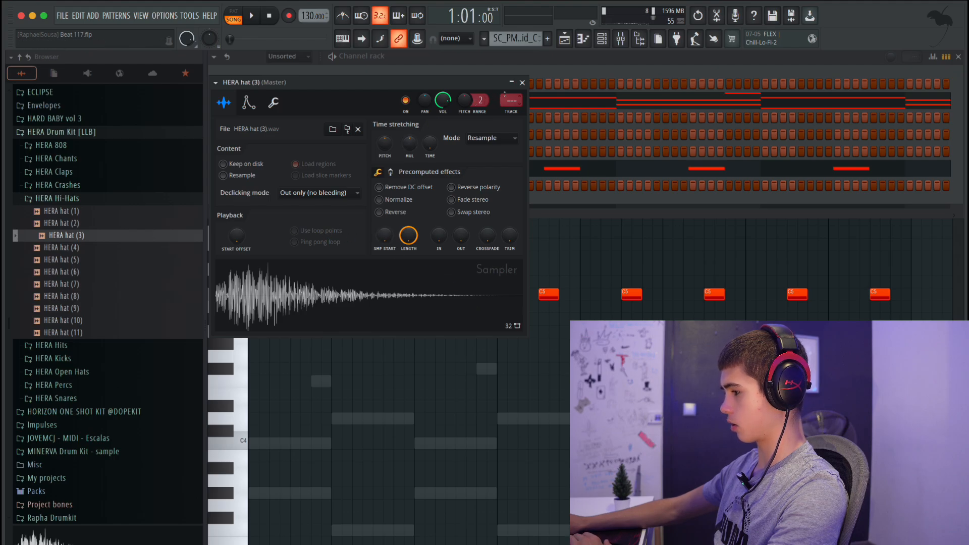
pyautogui.click(522, 82)
# Step: Fill the HERA hat (3) channel with a hit every 2 steps and open its piano roll
pyautogui.rightClick(291, 185)
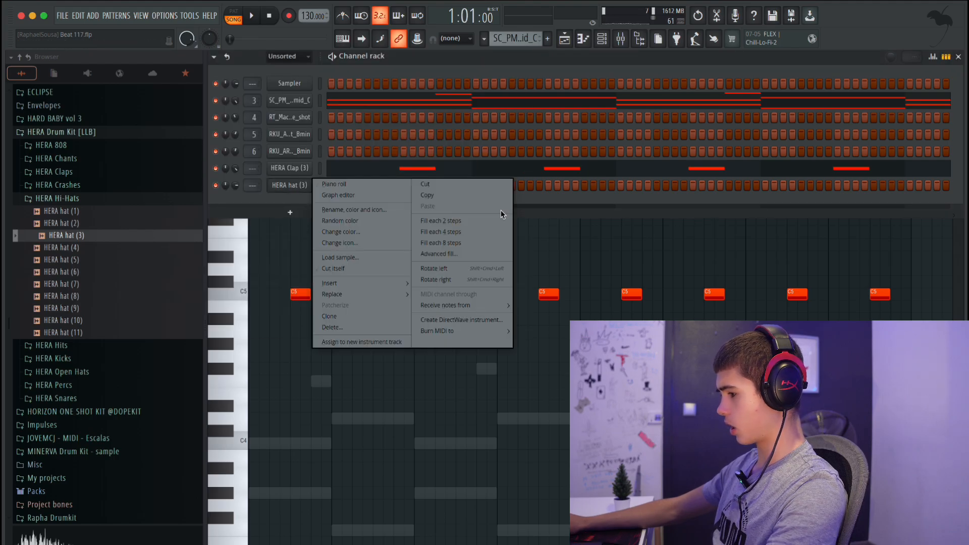
pyautogui.click(472, 223)
pyautogui.rightClick(292, 188)
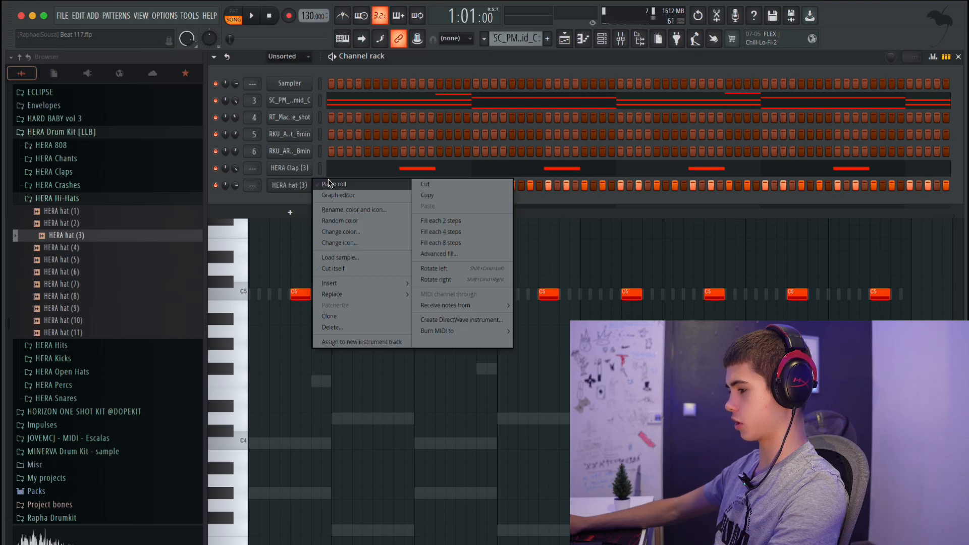
pyautogui.click(303, 185)
# Step: Play the song and review the hi-hat notes along the C5 row against the claps and melody
pyautogui.press('space')
pyautogui.scroll(-2, 400, 313)
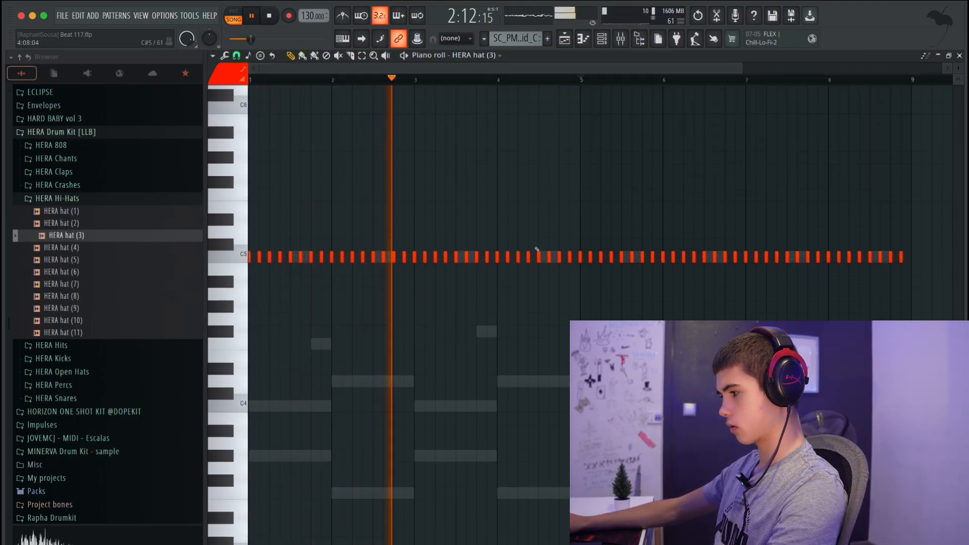
pyautogui.scroll(7, 525, 190)
pyautogui.scroll(-3, 523, 218)
pyautogui.scroll(-4, 524, 219)
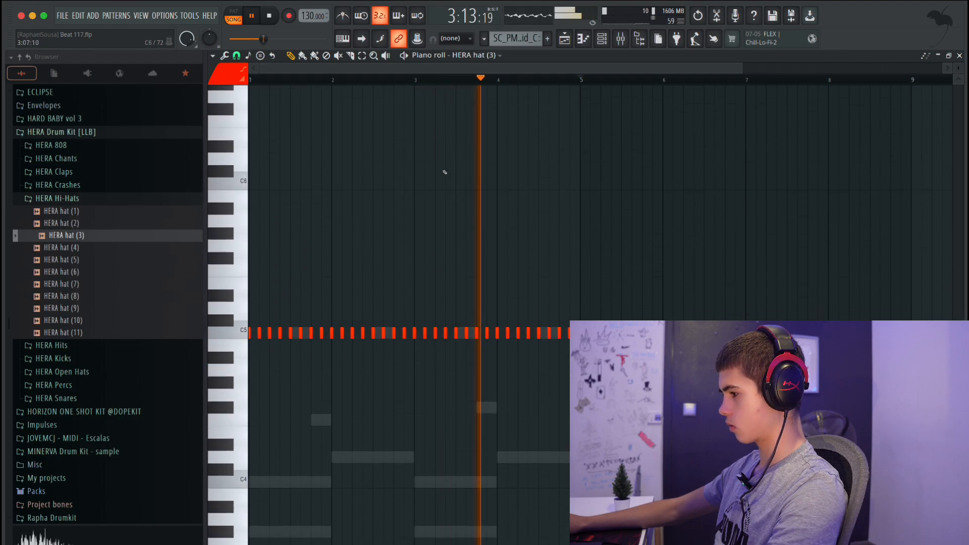
# Step: Stop playback, add a C5 hi-hat hit on step 8 of bar 1, and play the pattern
pyautogui.press('space')
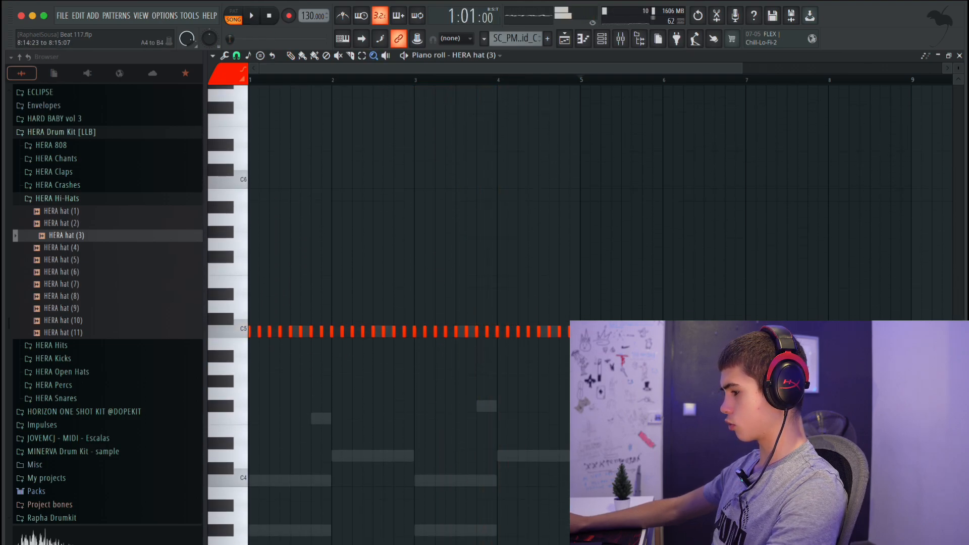
pyautogui.scroll(4, 255, 278)
pyautogui.rightClick(364, 312)
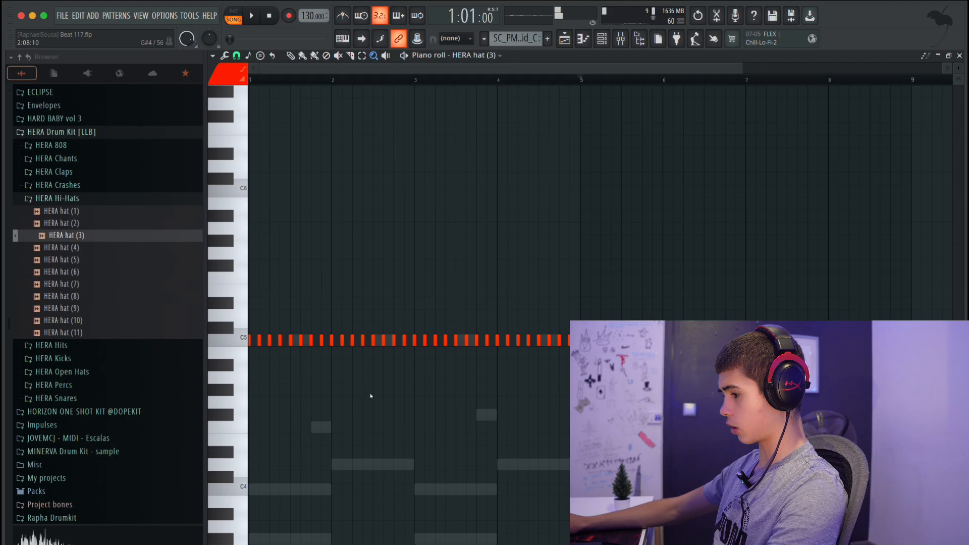
pyautogui.moveTo(369, 396); pyautogui.dragTo(214, 291)
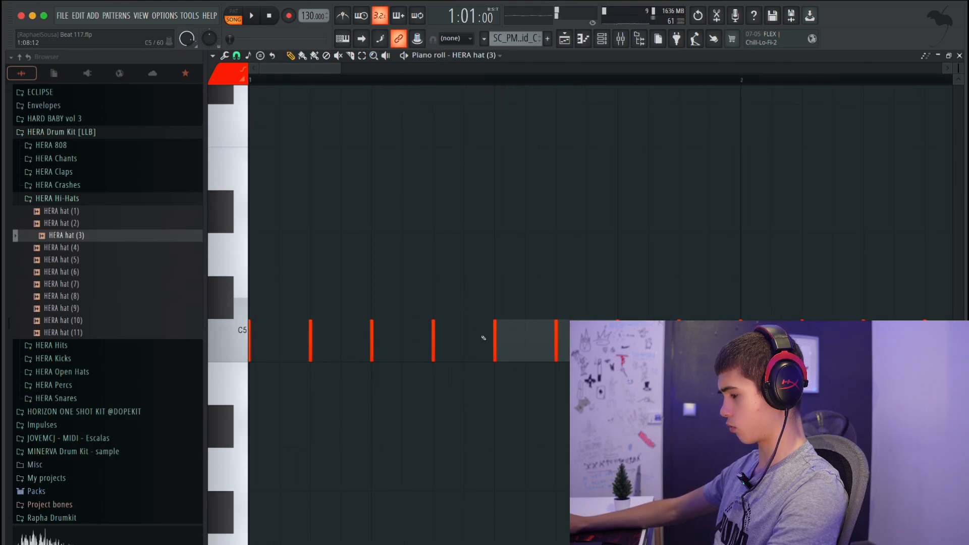
pyautogui.press('space')
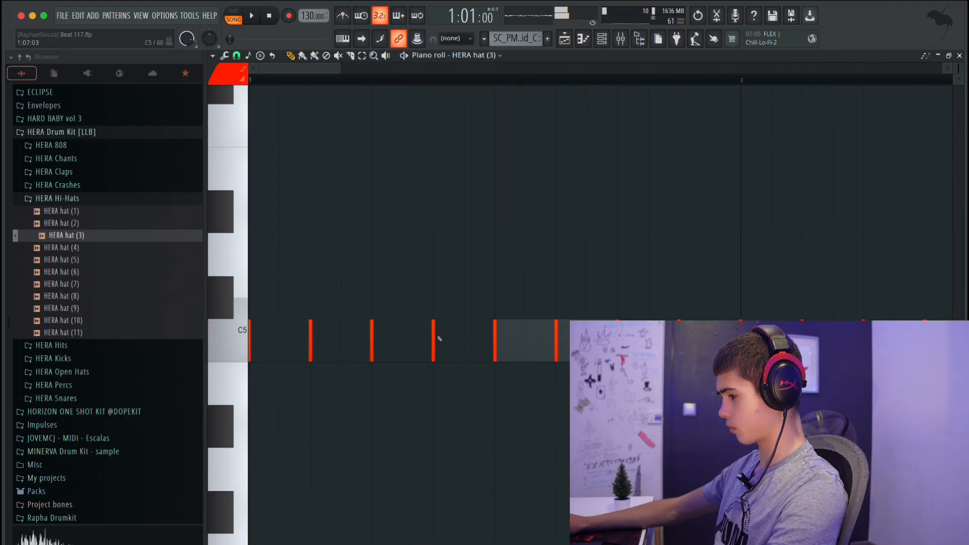
pyautogui.click(464, 339)
pyautogui.press('space')
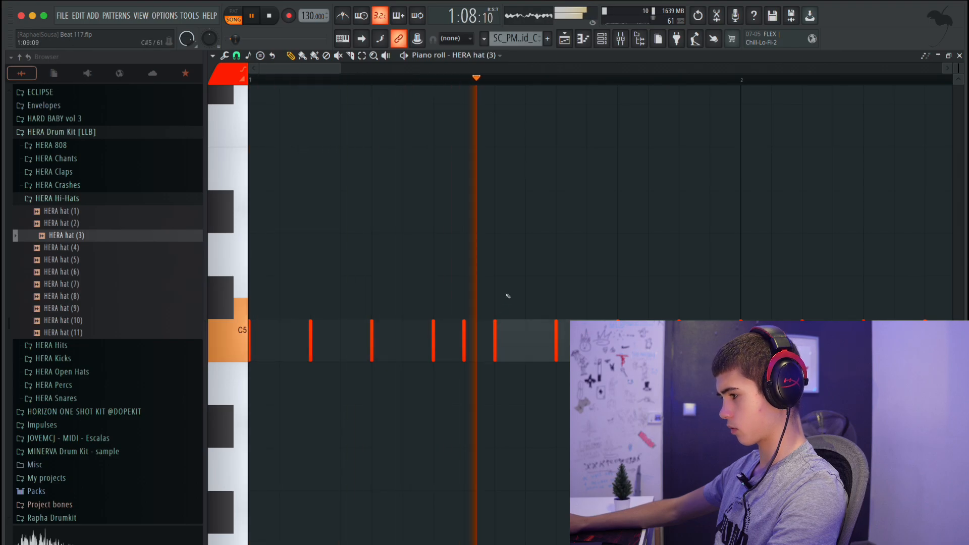
# Step: Add C5 hi-hat hits on steps 6 and 16 of bar 2, leaving no extra hit on step 2 of bar 3
pyautogui.click(374, 55)
pyautogui.rightClick(456, 309)
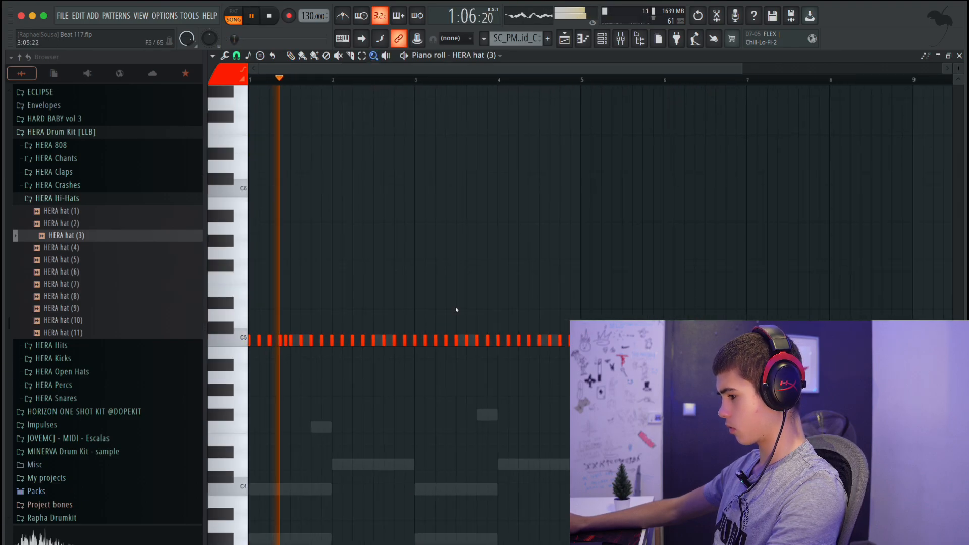
pyautogui.click(291, 283)
pyautogui.click(293, 56)
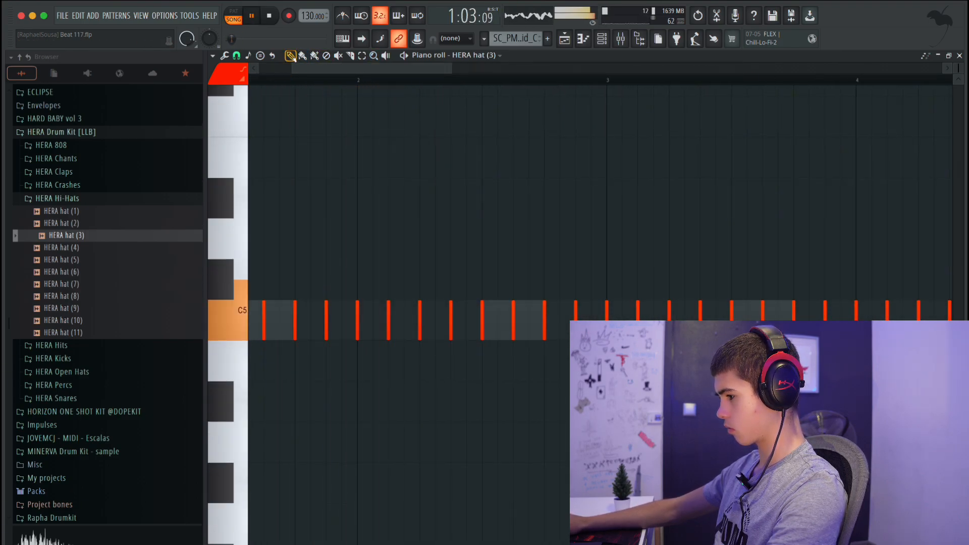
pyautogui.click(435, 320)
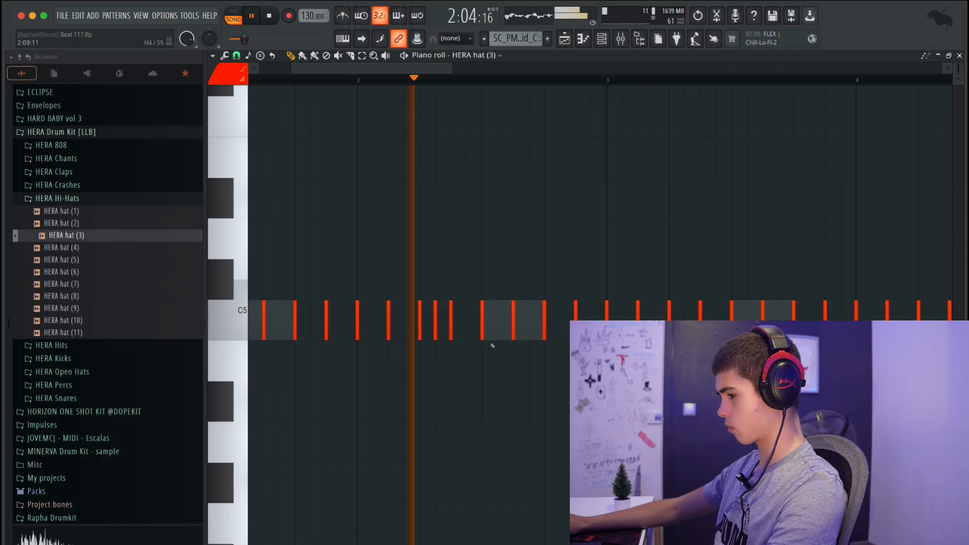
pyautogui.click(591, 313)
pyautogui.click(622, 313)
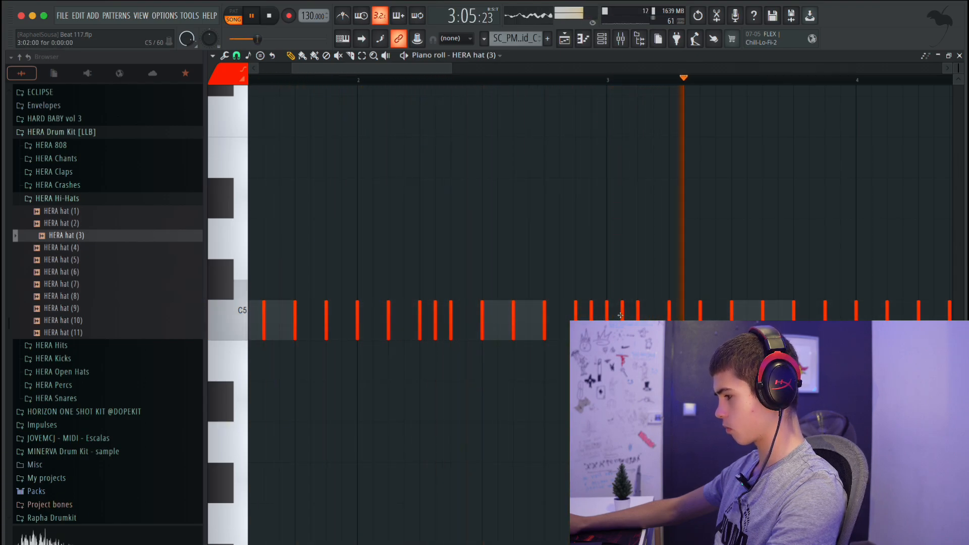
pyautogui.rightClick(621, 315)
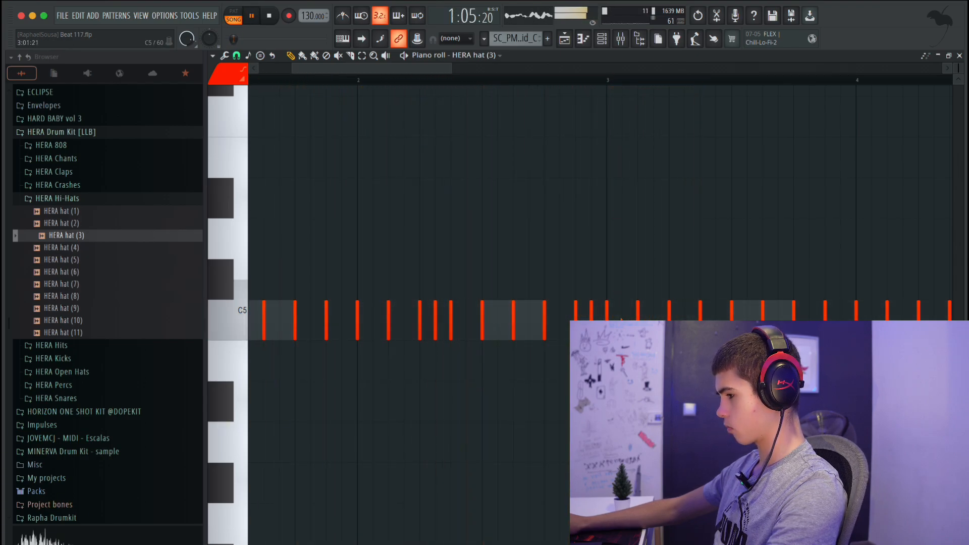
# Step: Set the snap to 1/4 step and build a fast roll with three C5 hits between steps 15 and 16 of bar 2
pyautogui.click(237, 55)
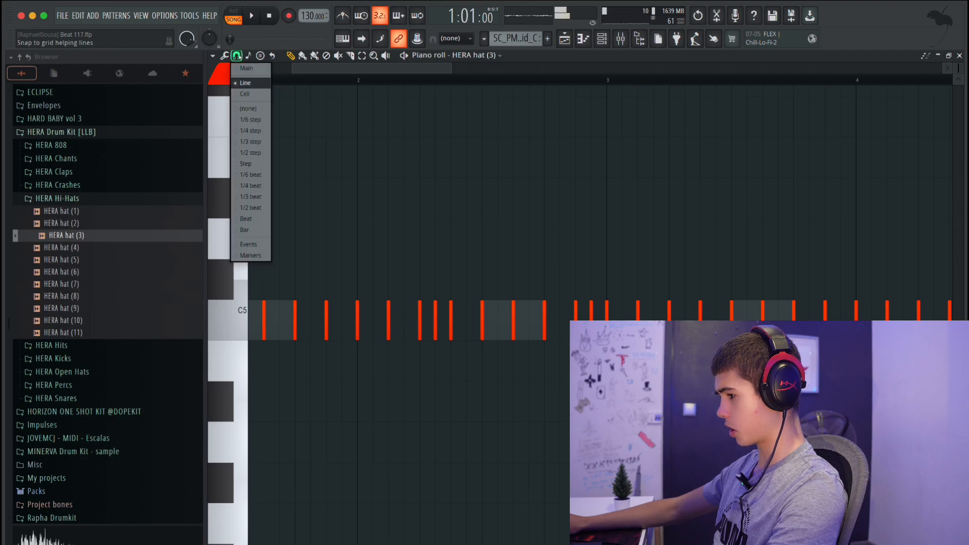
pyautogui.click(253, 132)
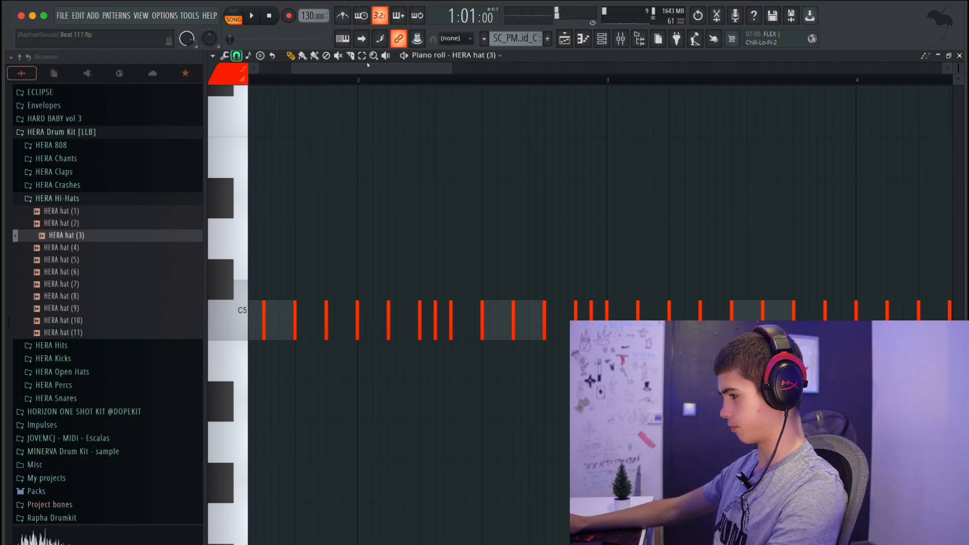
pyautogui.moveTo(705, 351); pyautogui.dragTo(479, 272)
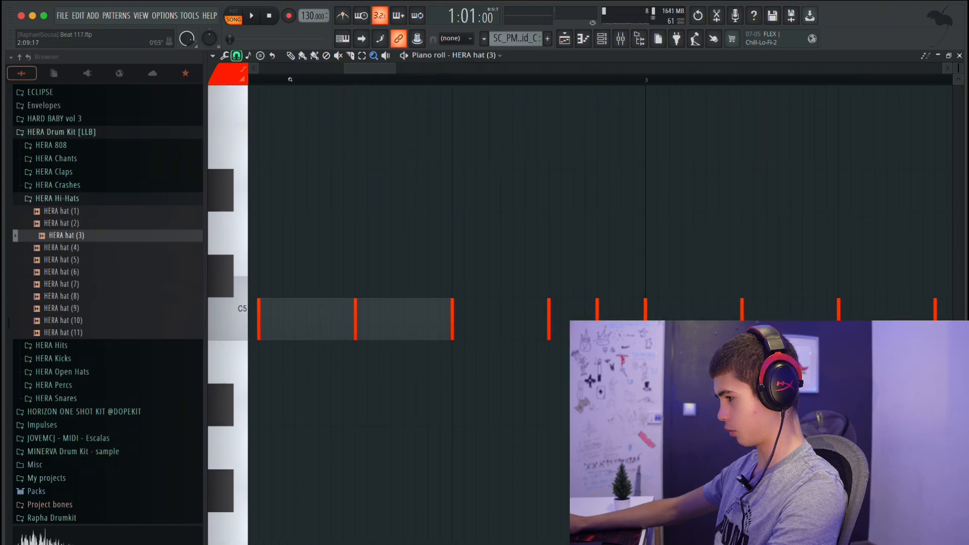
pyautogui.click(562, 319)
pyautogui.click(574, 317)
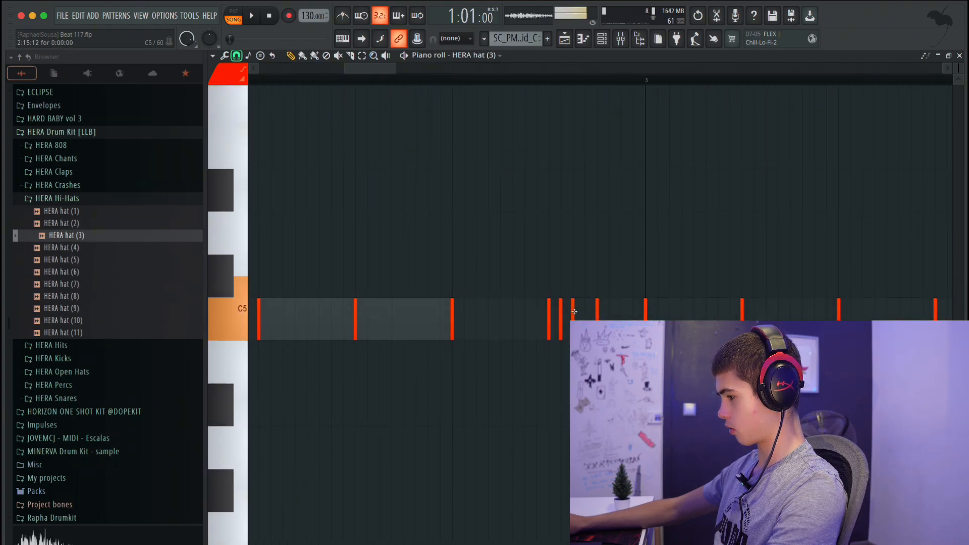
pyautogui.click(581, 312)
pyautogui.press('space')
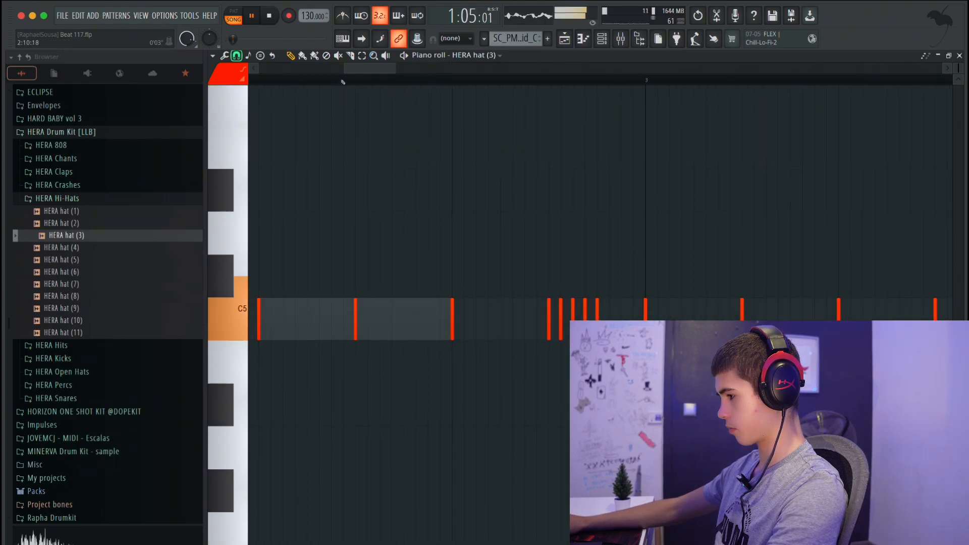
# Step: With the snap set to Line, replace the hi-hats in bars 3 and 4 with a duplicate of bars 1 and 2
pyautogui.click(374, 57)
pyautogui.rightClick(452, 221)
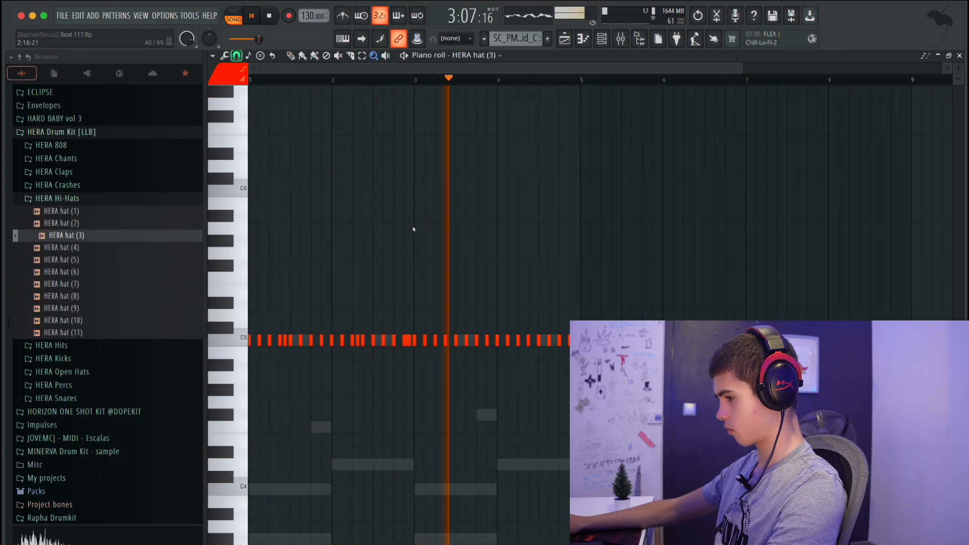
pyautogui.press('space')
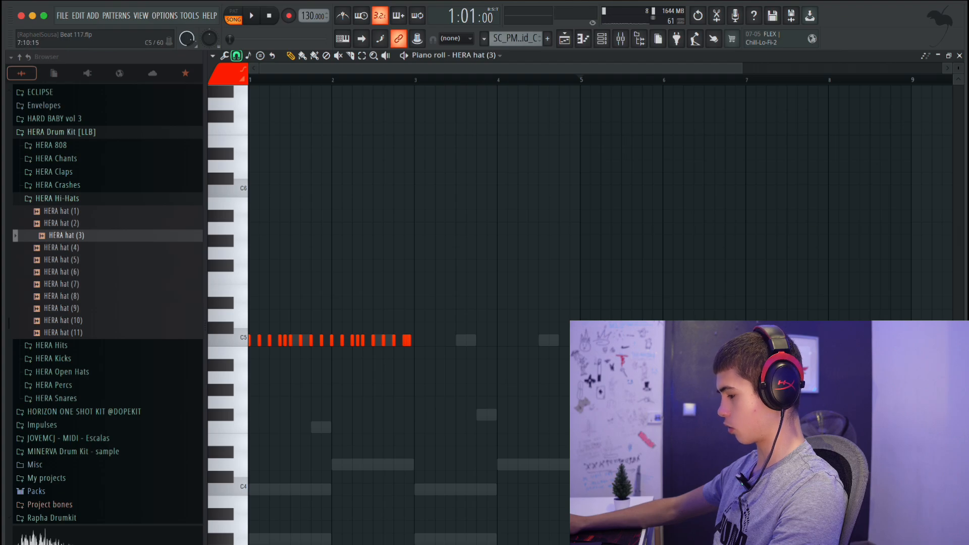
pyautogui.moveTo(415, 84)
pyautogui.mouseDown()
pyautogui.moveTo(316, 93)
pyautogui.moveTo(416, 89)
pyautogui.mouseUp()
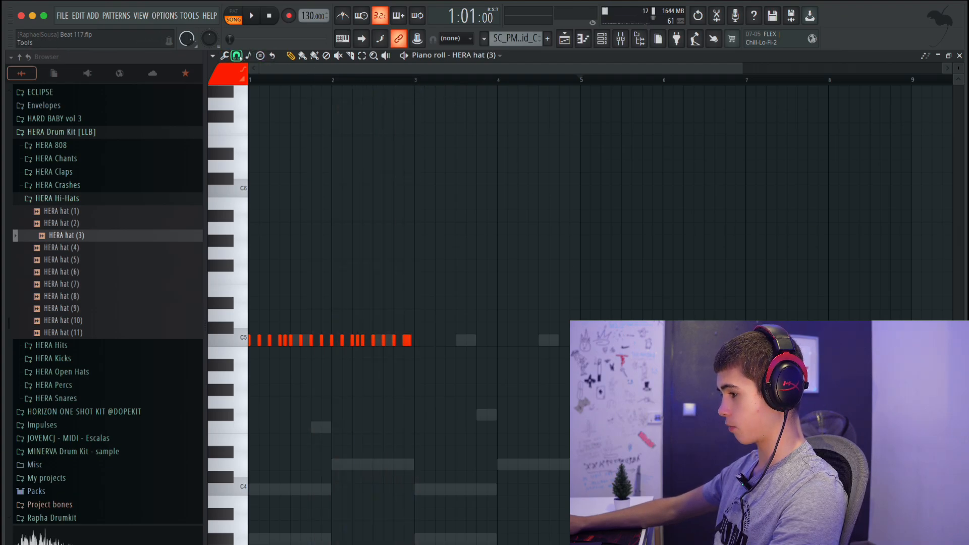
pyautogui.click(240, 57)
pyautogui.click(244, 82)
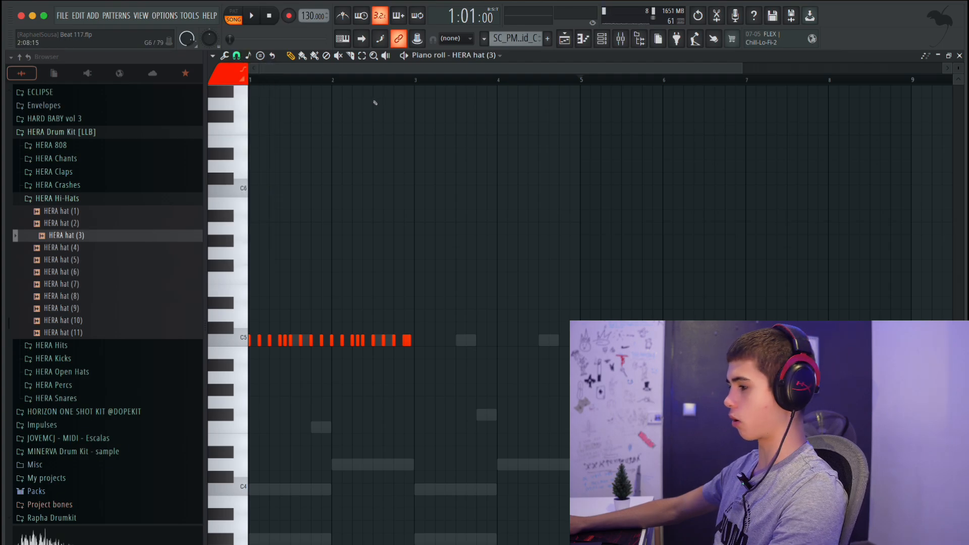
pyautogui.moveTo(419, 86); pyautogui.dragTo(278, 111)
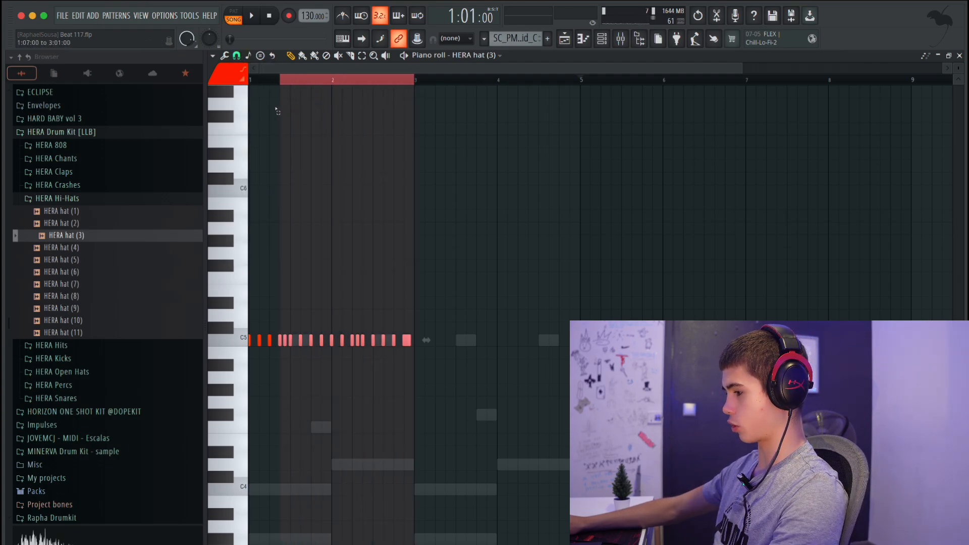
pyautogui.hotkey('ctrl', 'b')
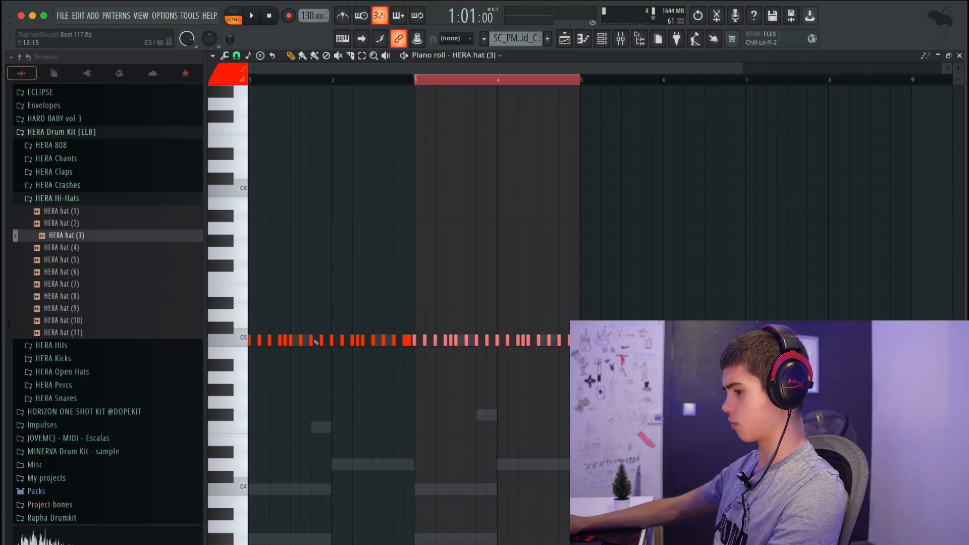
# Step: Try the pattern without the hi-hat hit on step 13 of bar 1, restore the hit, and play the song
pyautogui.rightClick(312, 341)
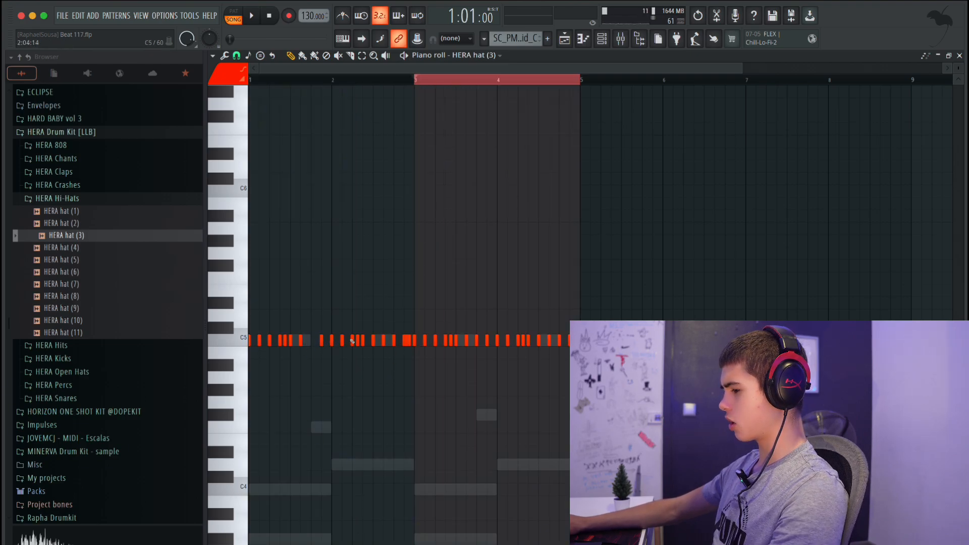
pyautogui.click(312, 341)
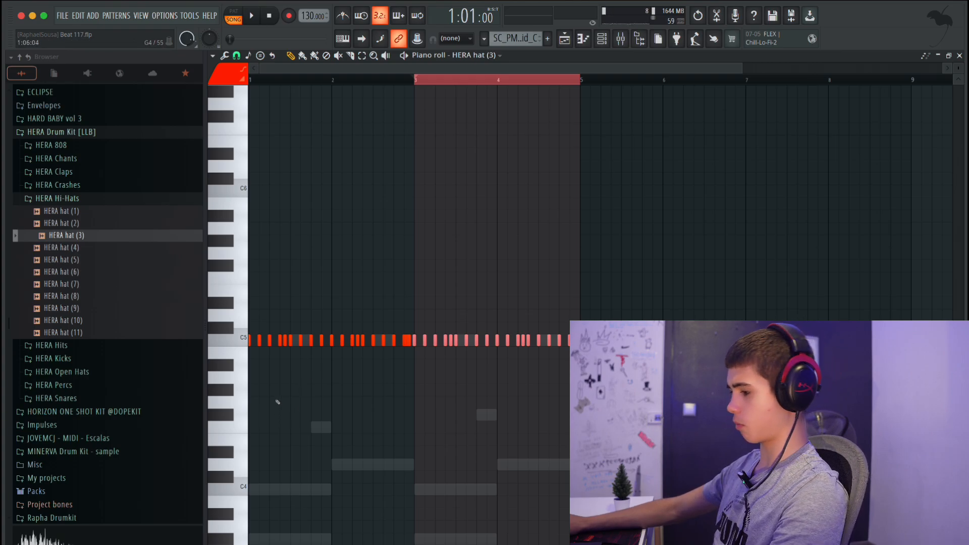
pyautogui.press('space')
pyautogui.press('space')
pyautogui.press('space')
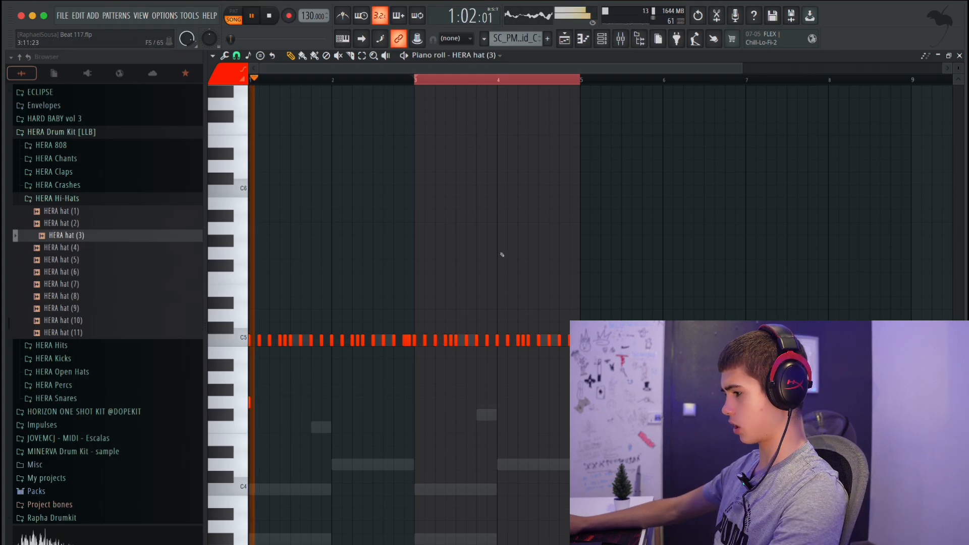
# Step: Try a few lower-pitched hi-hat notes in bar 1 below the C5 row, and erase them again
pyautogui.click(292, 416)
pyautogui.click(312, 452)
pyautogui.press('space')
pyautogui.rightClick(327, 461)
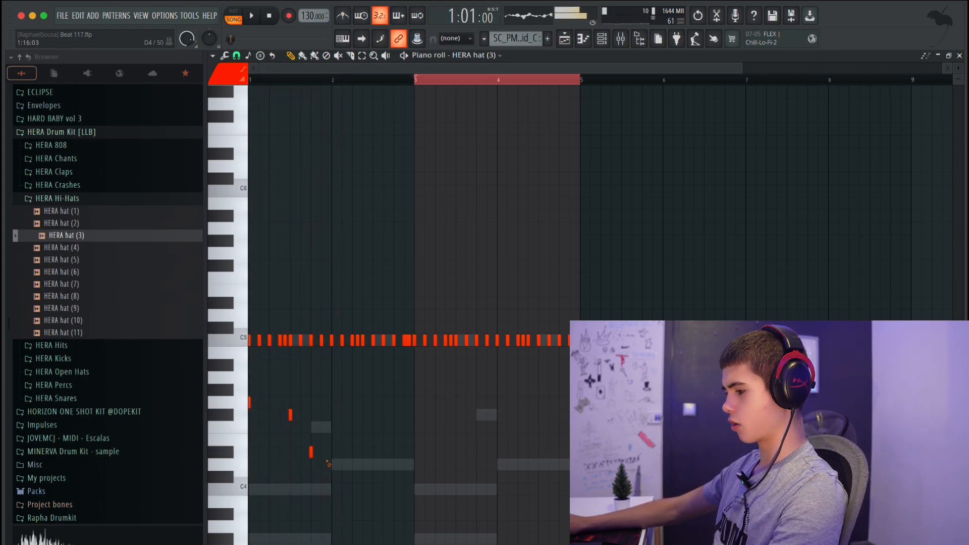
pyautogui.rightClick(311, 453)
pyautogui.rightClick(290, 415)
pyautogui.rightClick(249, 402)
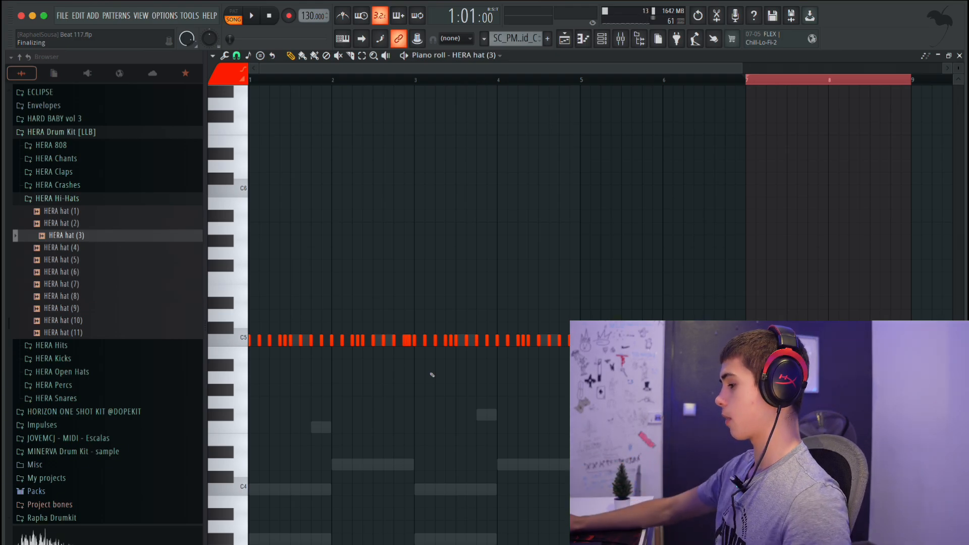
# Step: Lower the HERA hat (3) channel volume to 71% in the channel rack
pyautogui.click(603, 39)
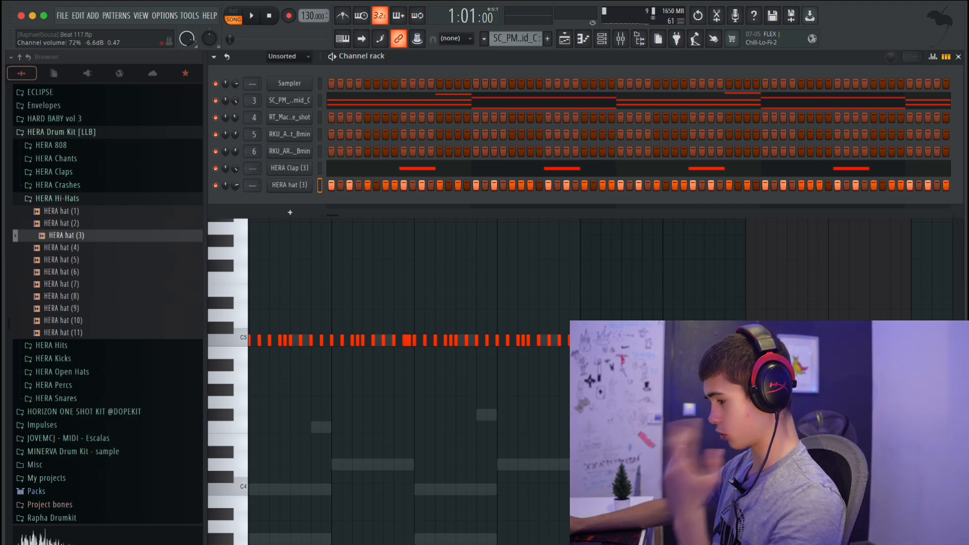
pyautogui.moveTo(235, 185); pyautogui.dragTo(236, 193)
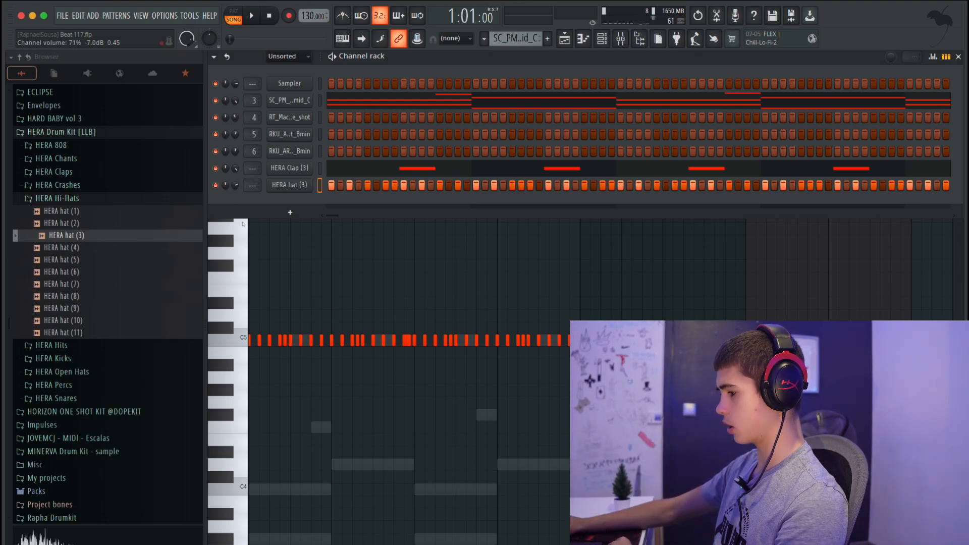
pyautogui.moveTo(525, 544); pyautogui.dragTo(580, 544)
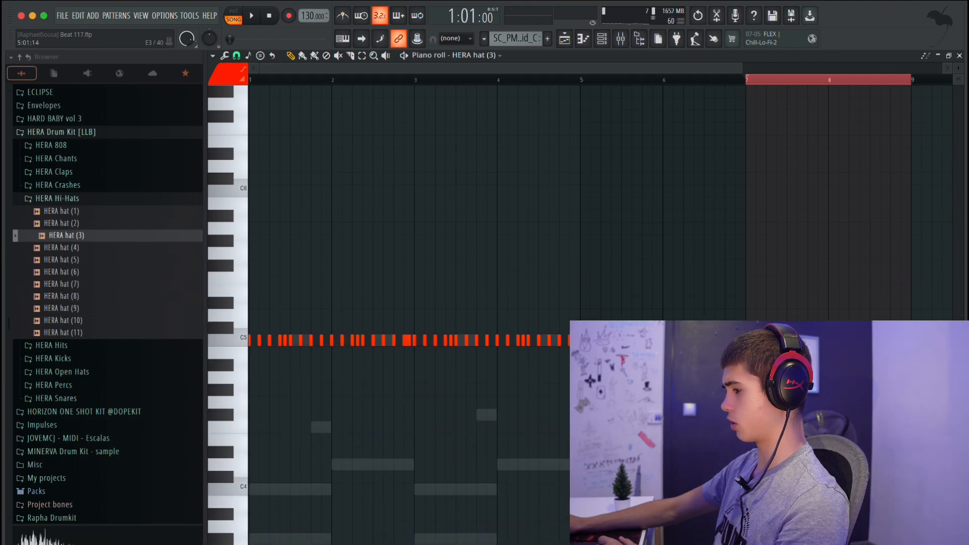
pyautogui.click(601, 38)
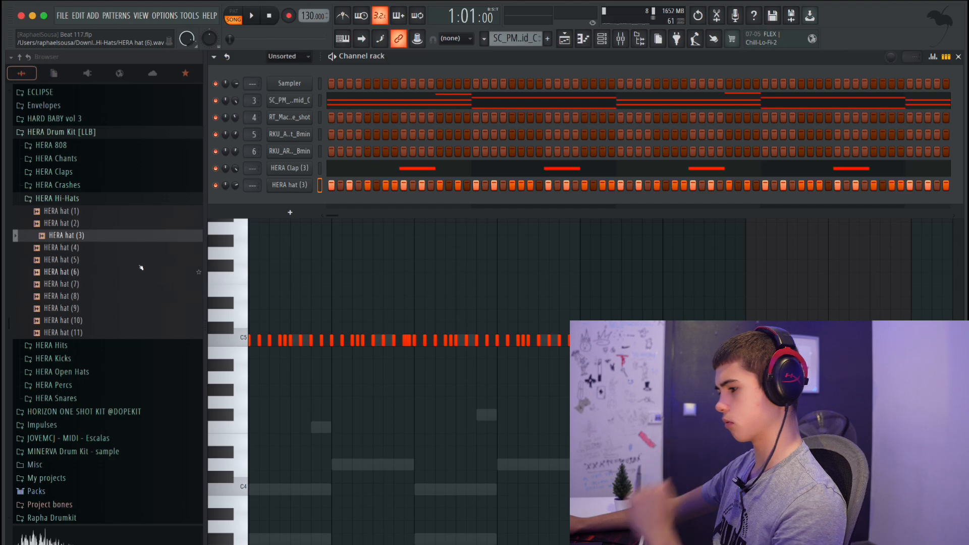
# Step: Collapse HERA Hi-Hats and audition Bass 2, Bass 3 and Bass 4 in the Bass folder of Rapha Drumkit 3
pyautogui.click(66, 202)
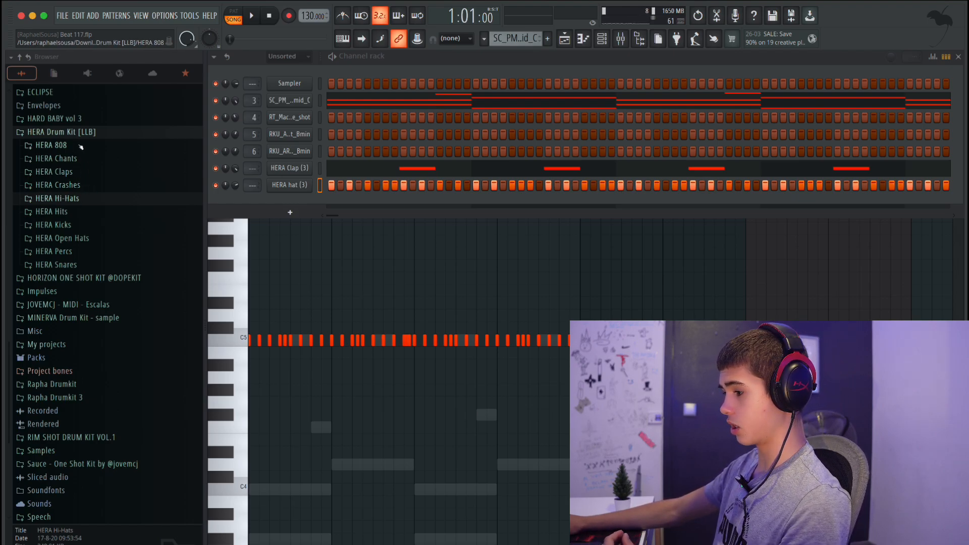
pyautogui.scroll(-4, 87, 192)
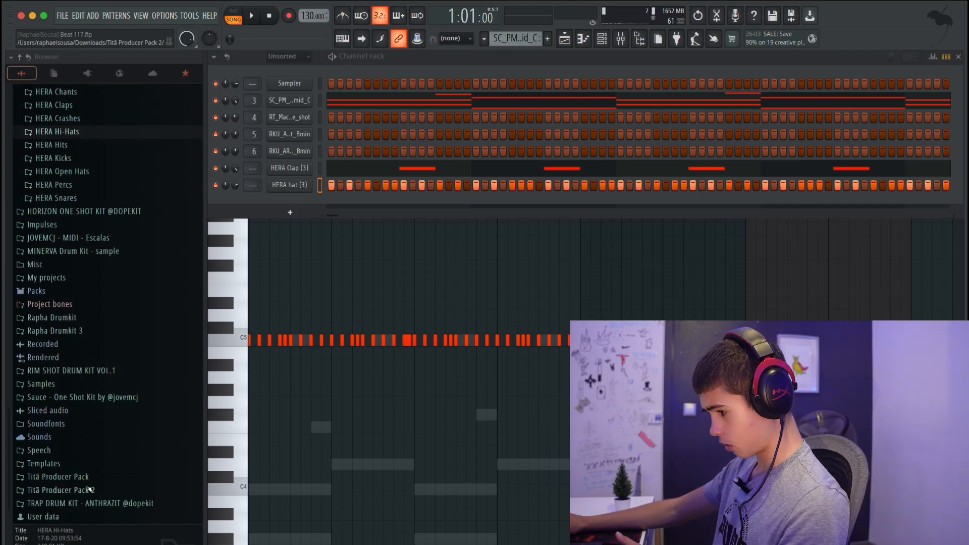
pyautogui.click(51, 331)
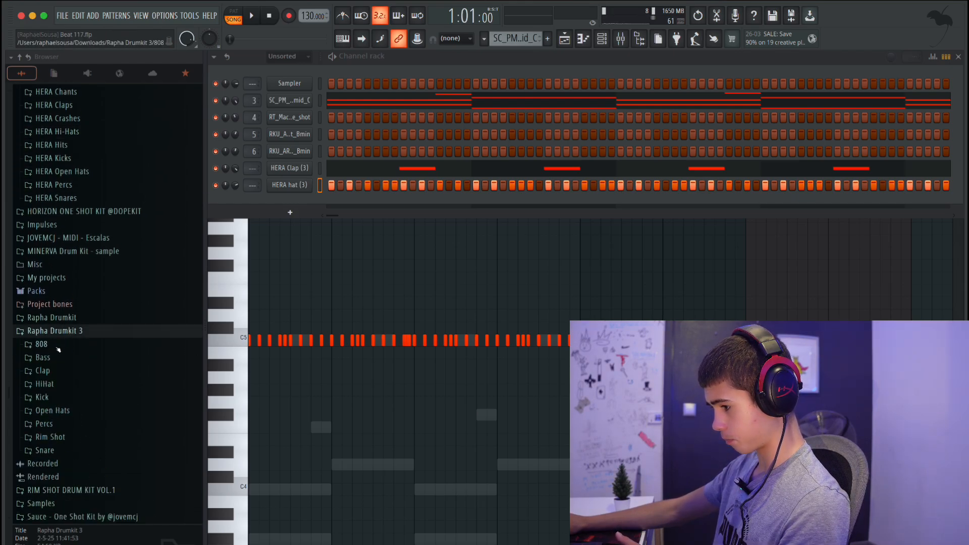
pyautogui.click(43, 357)
pyautogui.click(71, 382)
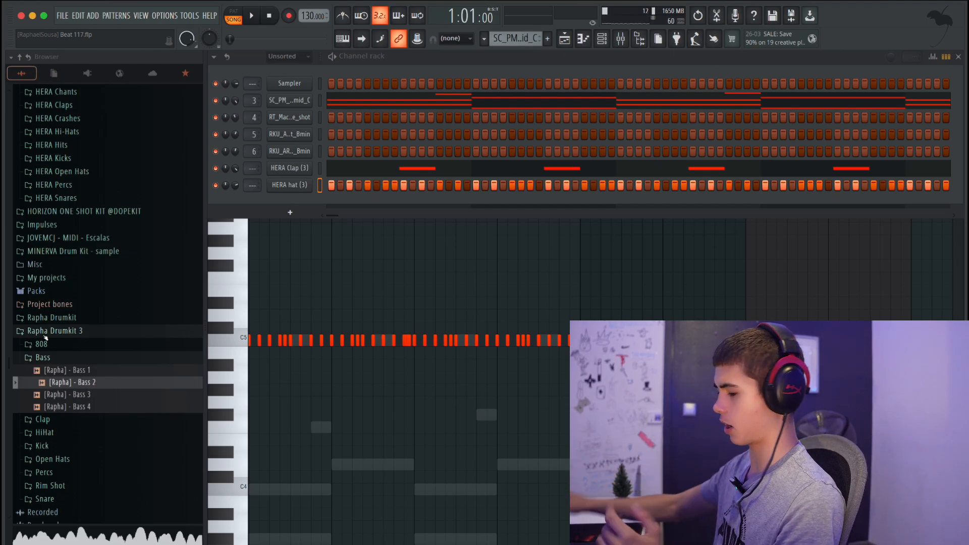
pyautogui.click(96, 396)
pyautogui.click(100, 407)
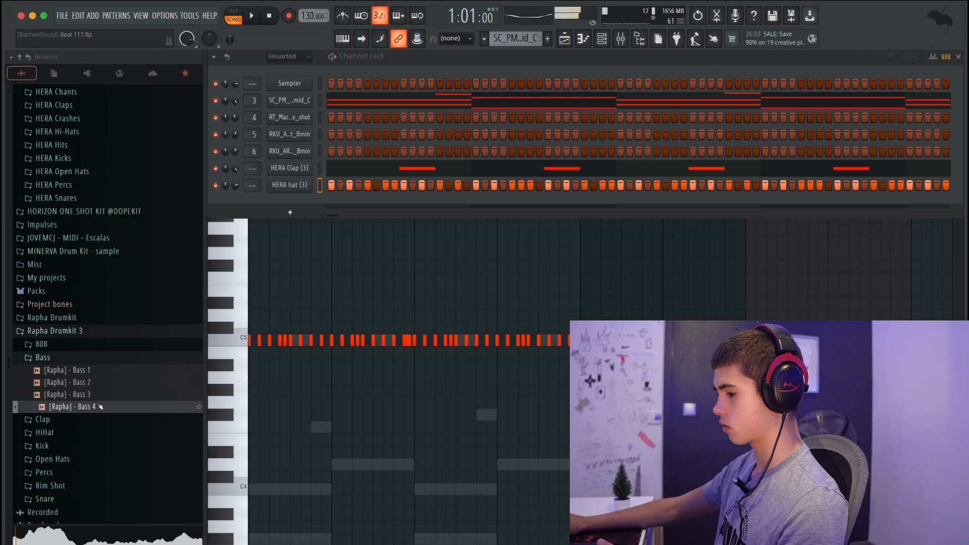
# Step: Add the [Rapha] - Bass 3 sample as a new channel below HERA hat (3) and make it cut itself
pyautogui.click(99, 395)
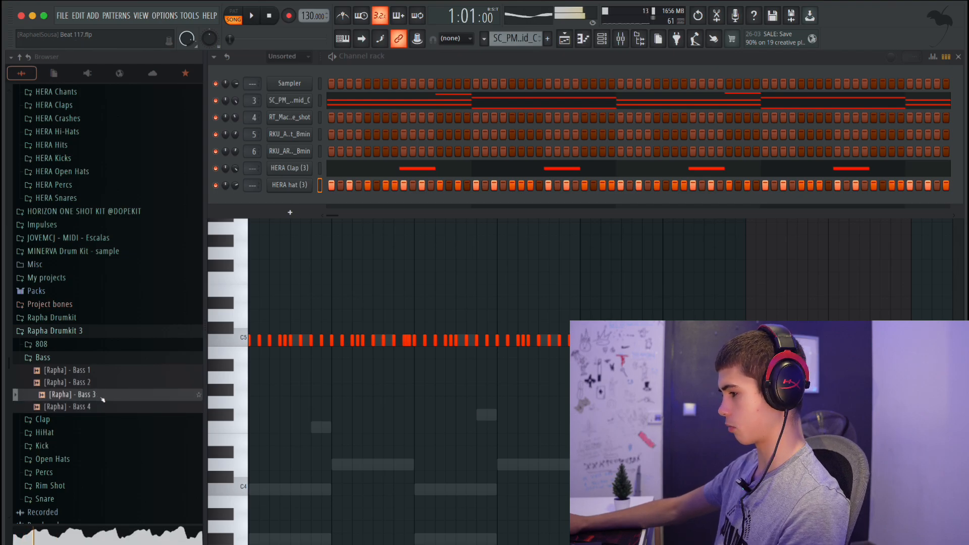
pyautogui.moveTo(99, 396); pyautogui.dragTo(298, 204)
pyautogui.rightClick(309, 202)
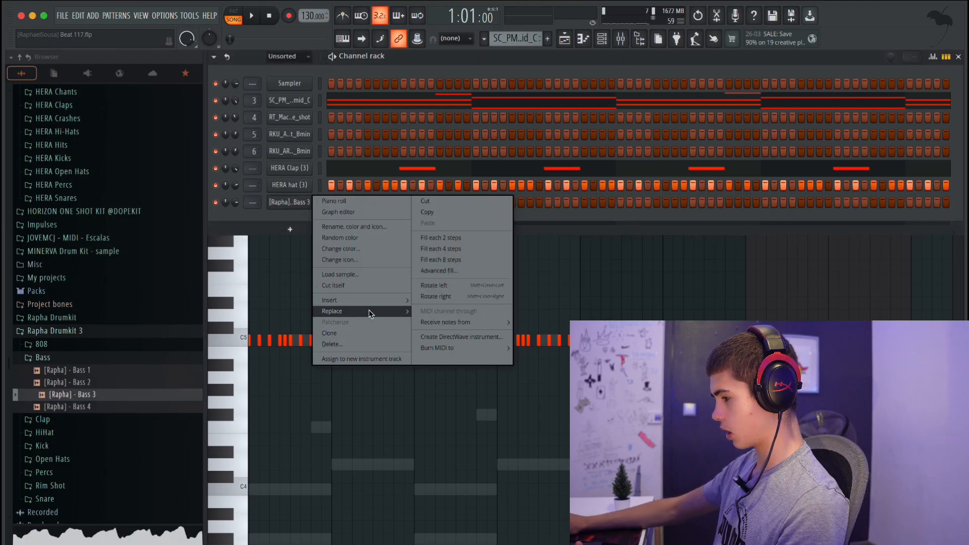
pyautogui.click(343, 285)
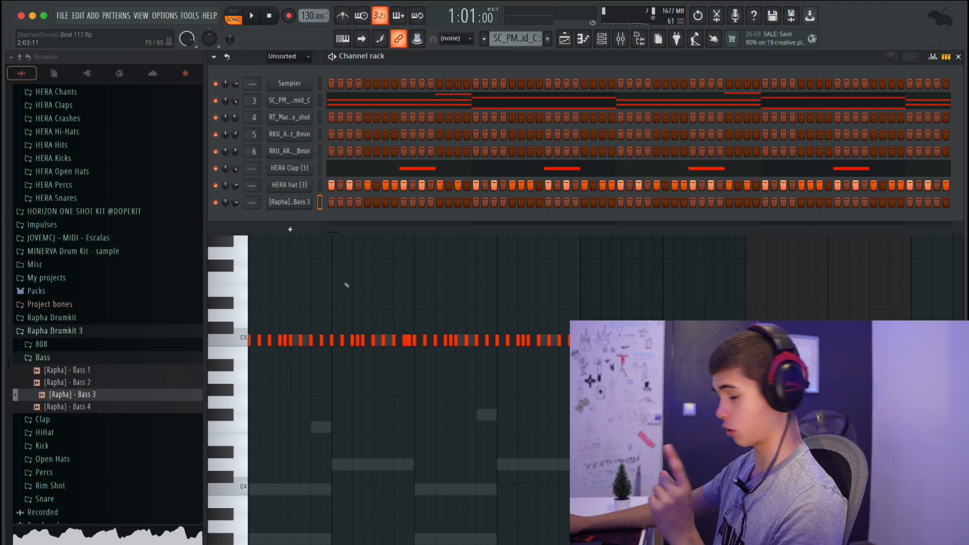
# Step: Open the notes of the SC_PM piano melody and audition its C4 and G#3 notes in bar 1
pyautogui.rightClick(298, 206)
pyautogui.click(323, 202)
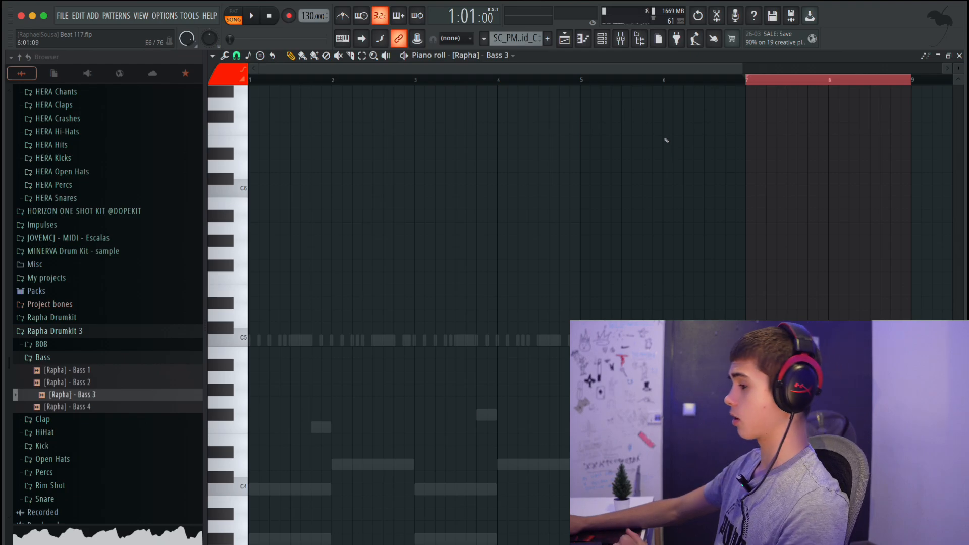
pyautogui.click(601, 39)
pyautogui.rightClick(309, 100)
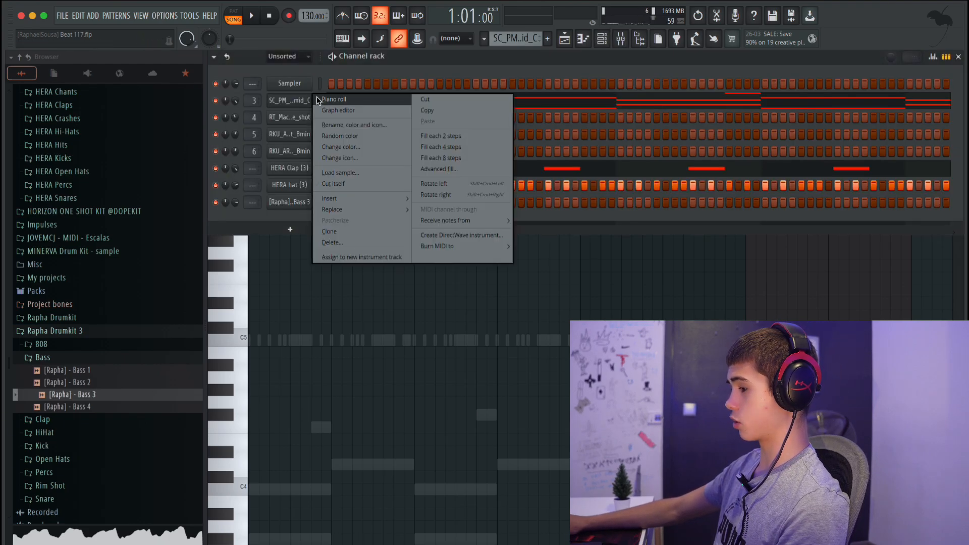
pyautogui.click(318, 100)
pyautogui.scroll(-5, 279, 314)
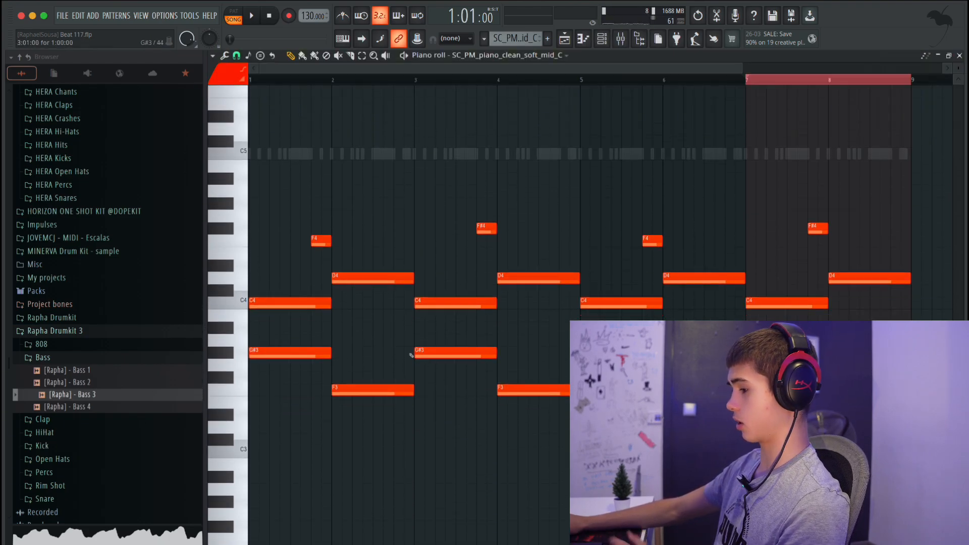
pyautogui.click(276, 303)
pyautogui.click(267, 353)
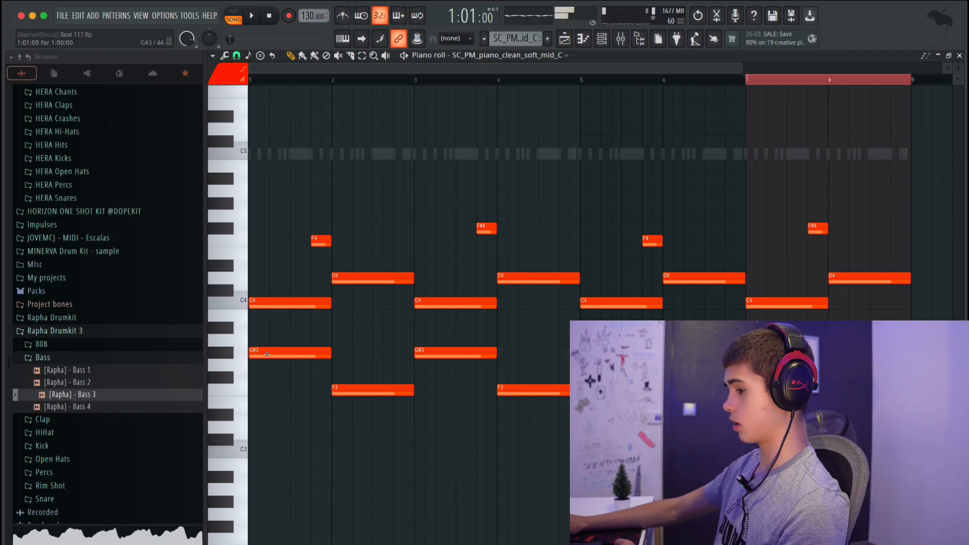
pyautogui.click(267, 354)
pyautogui.doubleClick(277, 356)
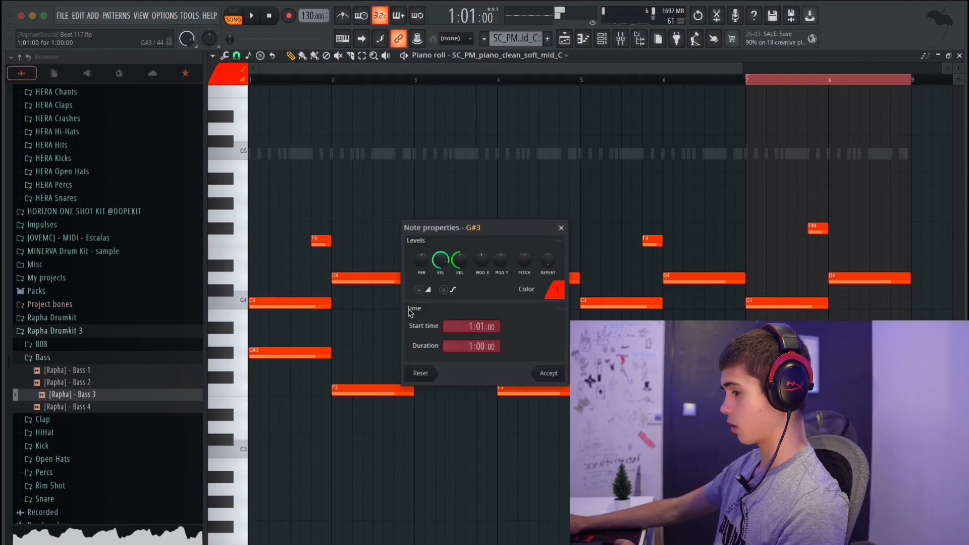
pyautogui.click(561, 227)
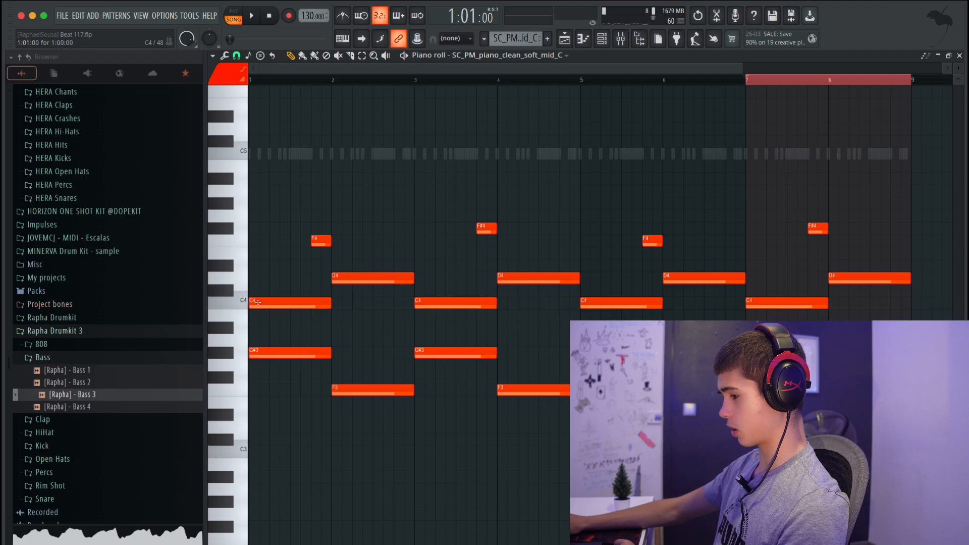
# Step: Try a few test notes descending between C4 and G#3 in bar 1 of the piano melody, and erase them
pyautogui.scroll(3, 257, 290)
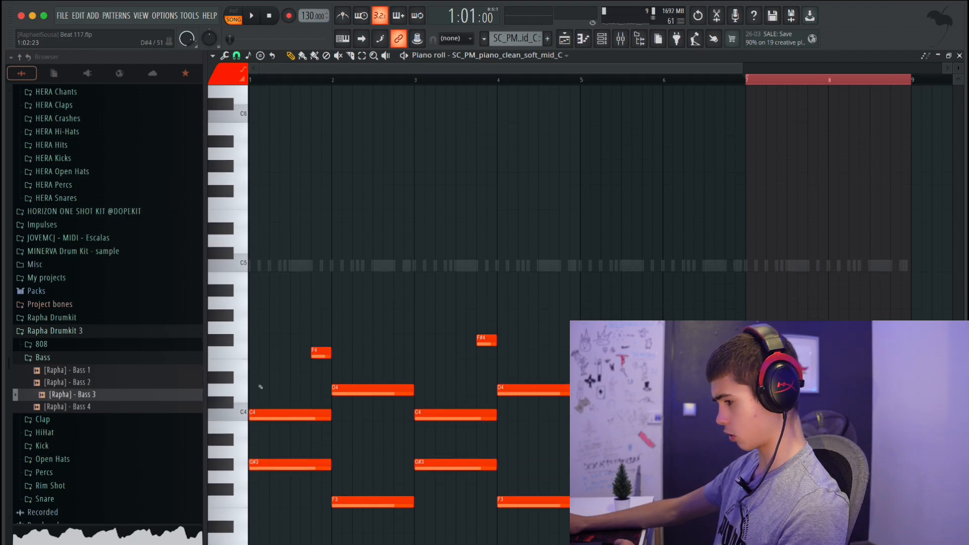
pyautogui.click(262, 427)
pyautogui.click(272, 439)
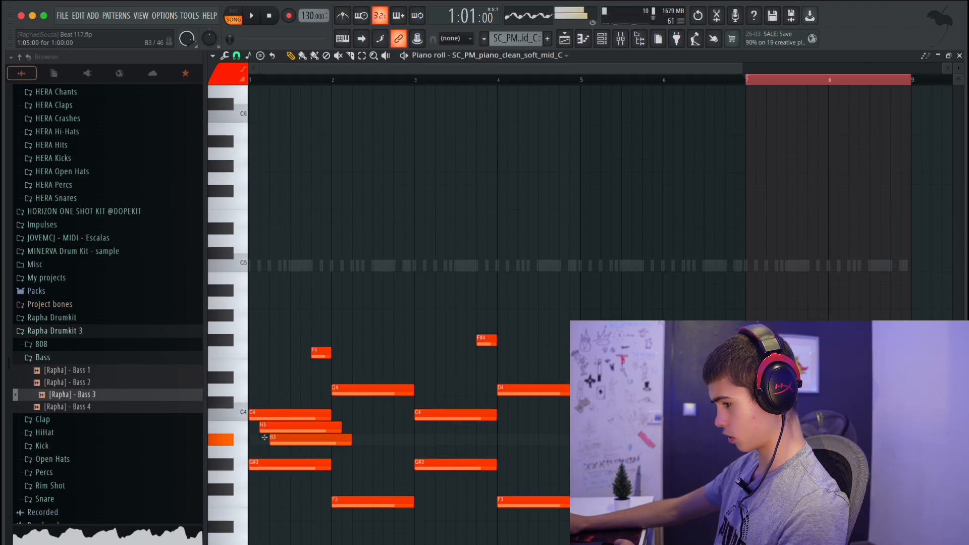
pyautogui.click(273, 451)
pyautogui.rightClick(281, 451)
pyautogui.rightClick(290, 439)
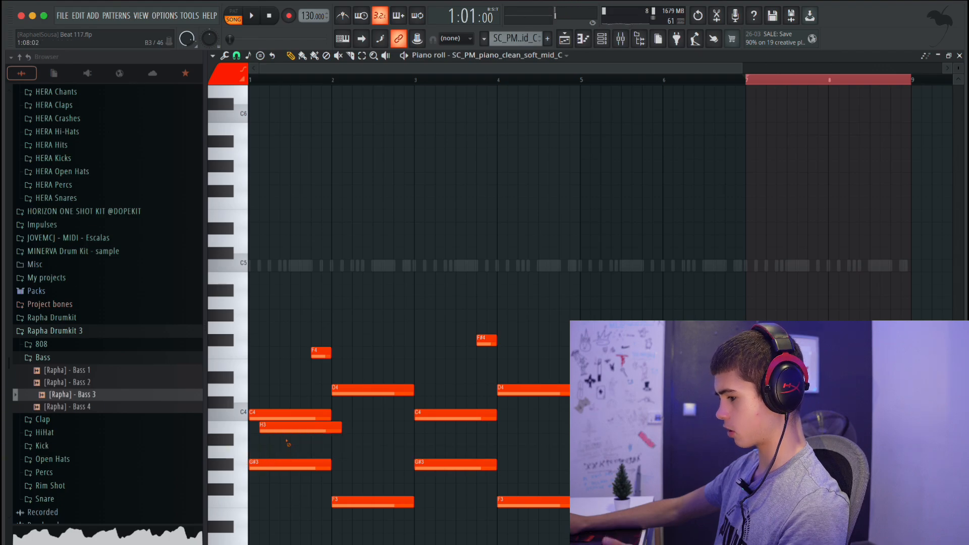
pyautogui.rightClick(303, 427)
# Step: Open the Bass 3 piano roll and replace a trial C5 note in bar 1 with a one-bar C6
pyautogui.click(603, 38)
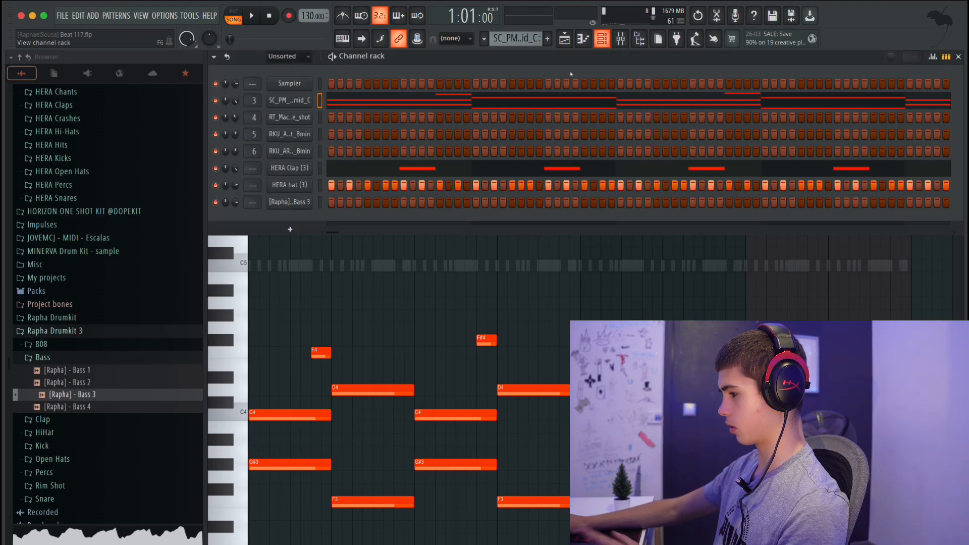
pyautogui.rightClick(310, 202)
pyautogui.click(326, 201)
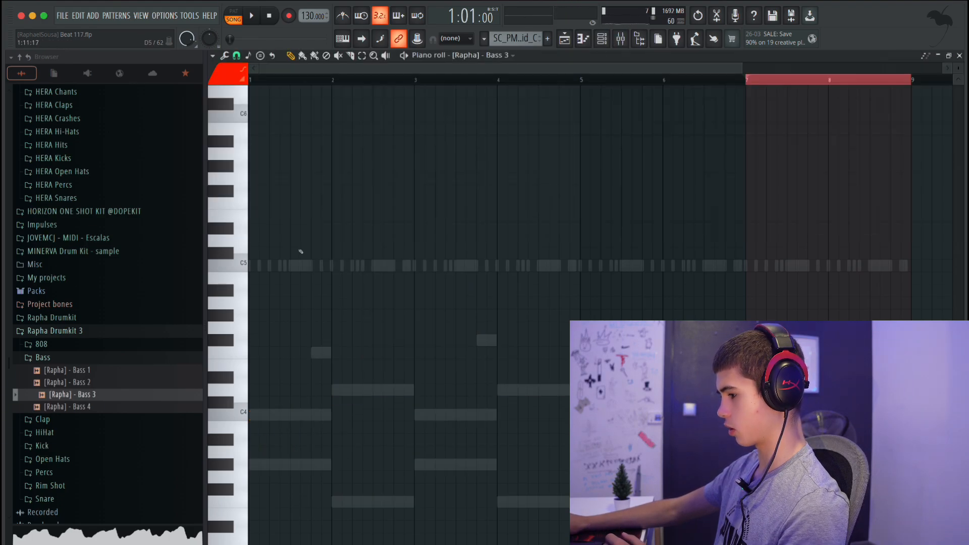
pyautogui.click(251, 265)
pyautogui.scroll(3, 277, 268)
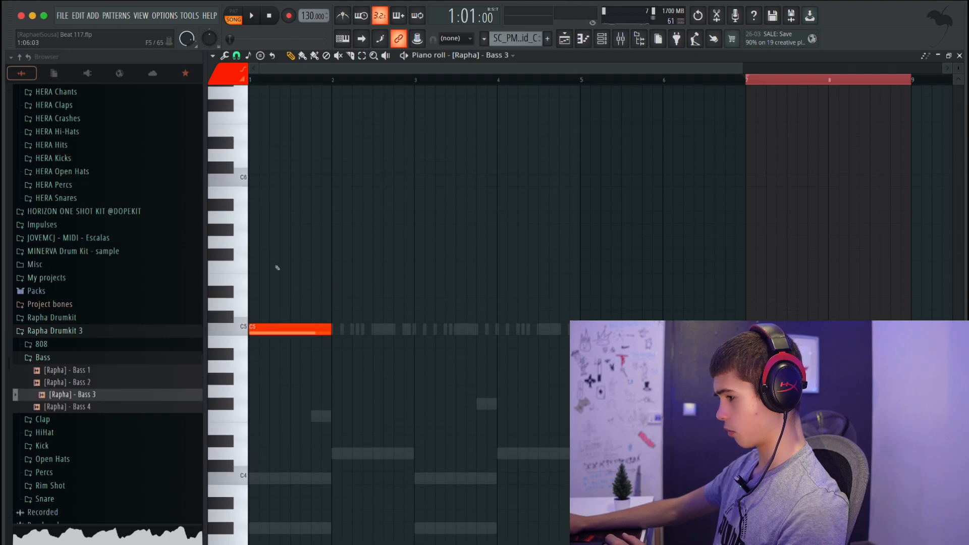
pyautogui.rightClick(274, 339)
pyautogui.moveTo(264, 192); pyautogui.dragTo(207, 188)
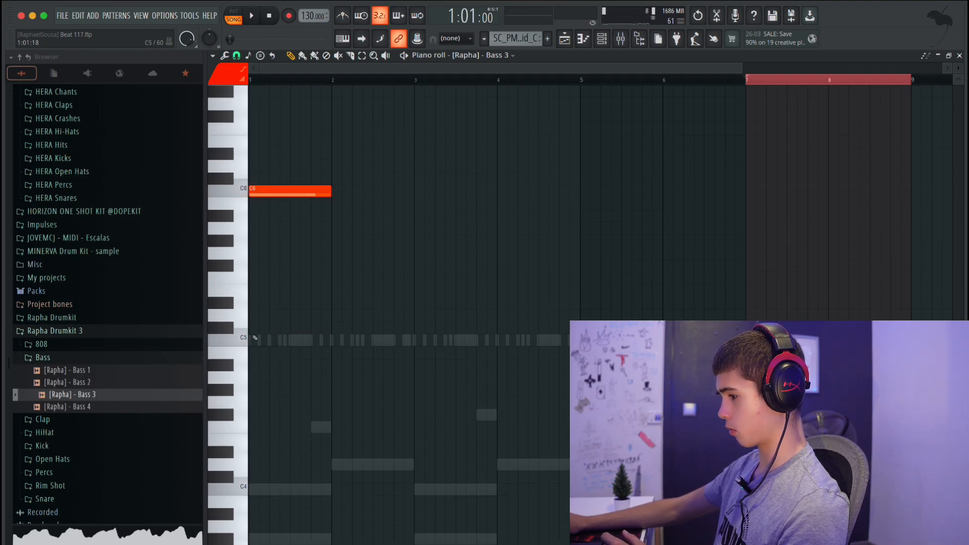
# Step: Try bass notes descending by semitones from C6 down to G#5 in bar 1, and erase those below C6
pyautogui.click(252, 201)
pyautogui.click(260, 216)
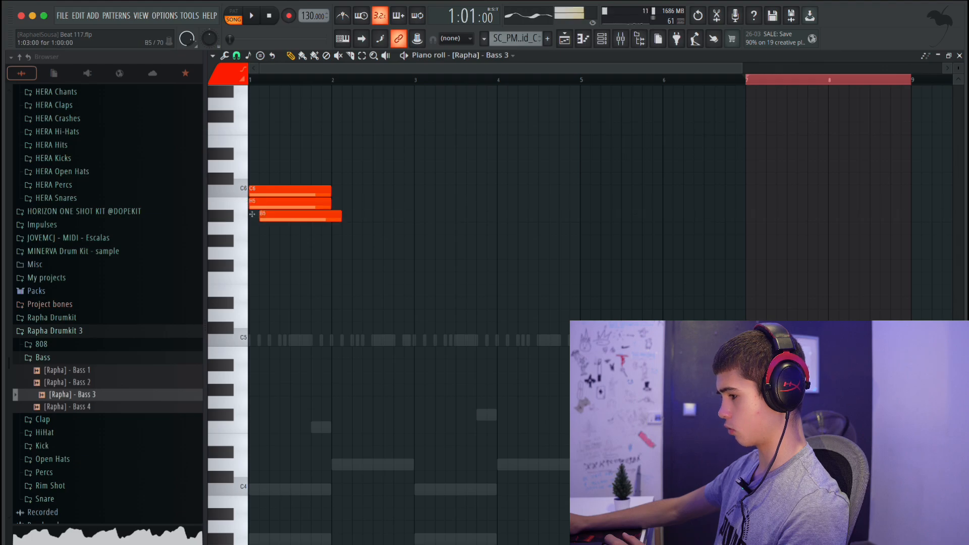
pyautogui.click(258, 228)
pyautogui.click(260, 240)
pyautogui.click(261, 240)
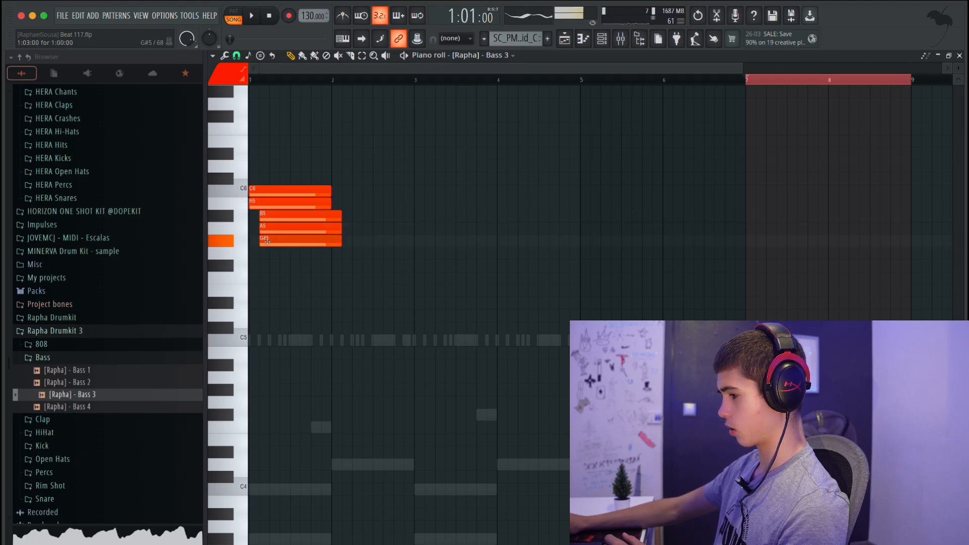
pyautogui.rightClick(266, 240)
pyautogui.rightClick(269, 231)
pyautogui.rightClick(269, 217)
pyautogui.rightClick(270, 204)
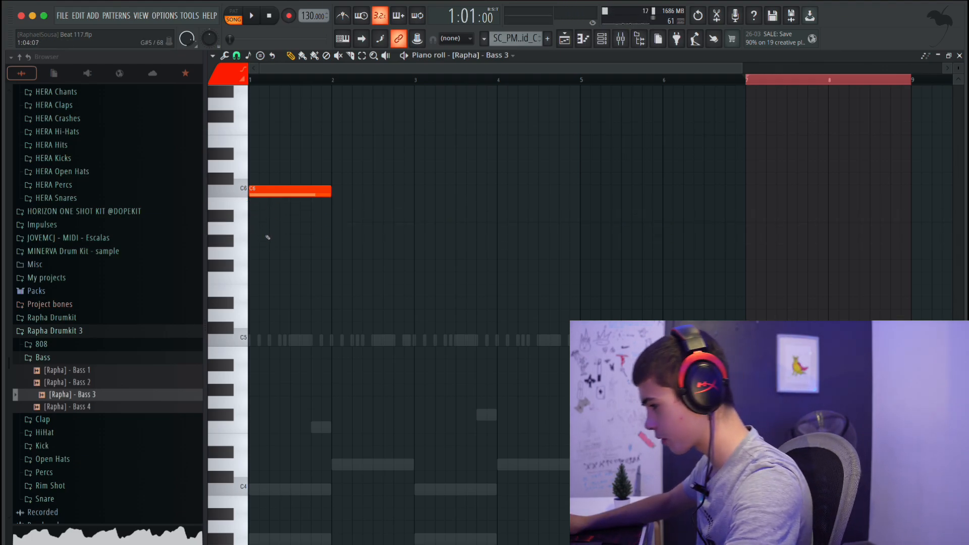
# Step: Bring back the erased bass notes and keep only a one-bar G#5 at the start of bar 1
pyautogui.press('super+z')
pyautogui.rightClick(269, 224)
pyautogui.rightClick(270, 216)
pyautogui.rightClick(269, 202)
pyautogui.rightClick(267, 190)
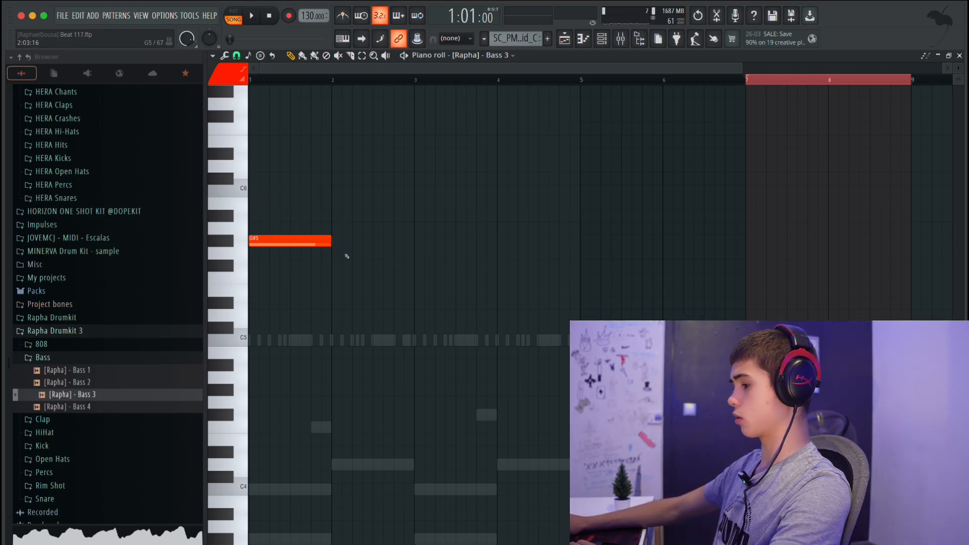
# Step: Add a one-bar F5 bass note in bar 2, using temporary G#3 and F3 notes as reference and erasing them
pyautogui.scroll(-3, 384, 283)
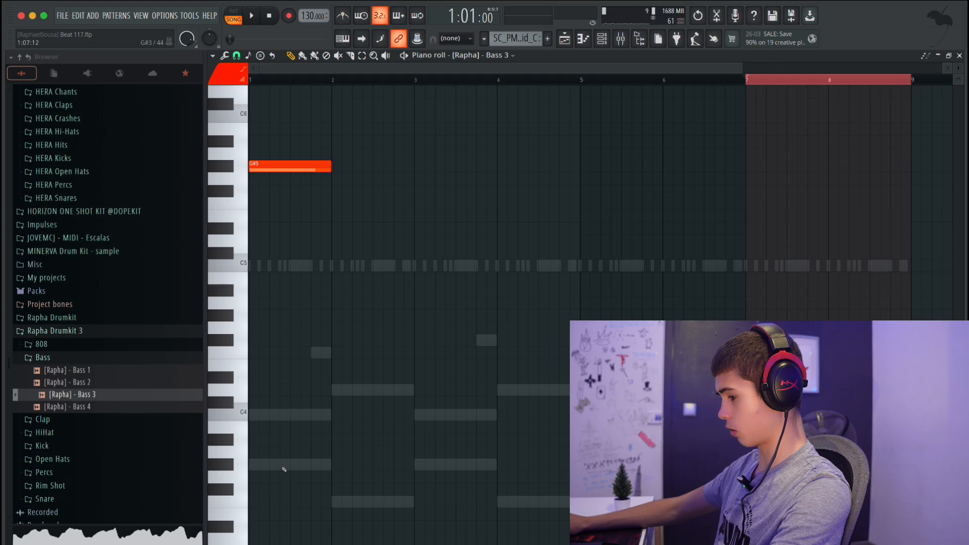
pyautogui.moveTo(284, 467); pyautogui.dragTo(252, 467)
pyautogui.click(328, 501)
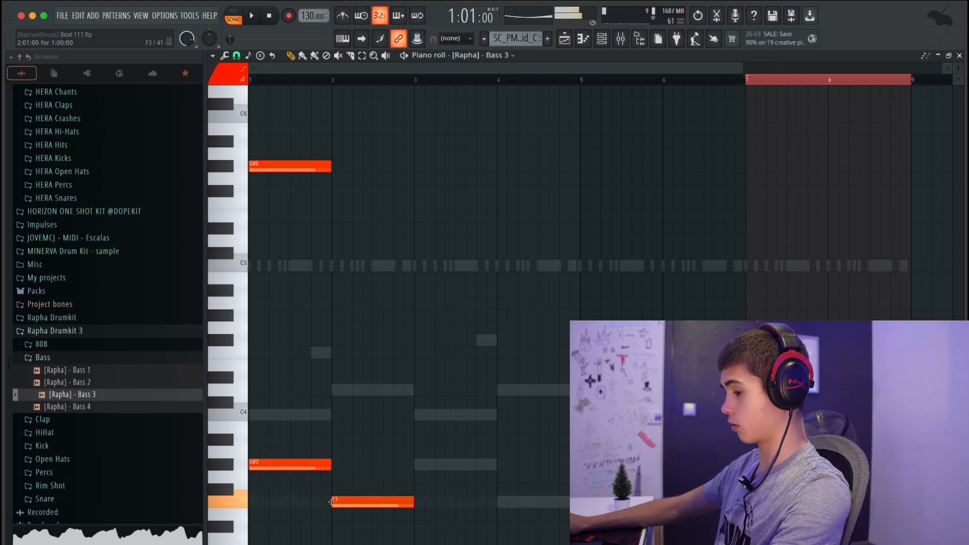
pyautogui.moveTo(329, 188); pyautogui.dragTo(330, 201)
pyautogui.rightClick(361, 501)
pyautogui.rightClick(329, 468)
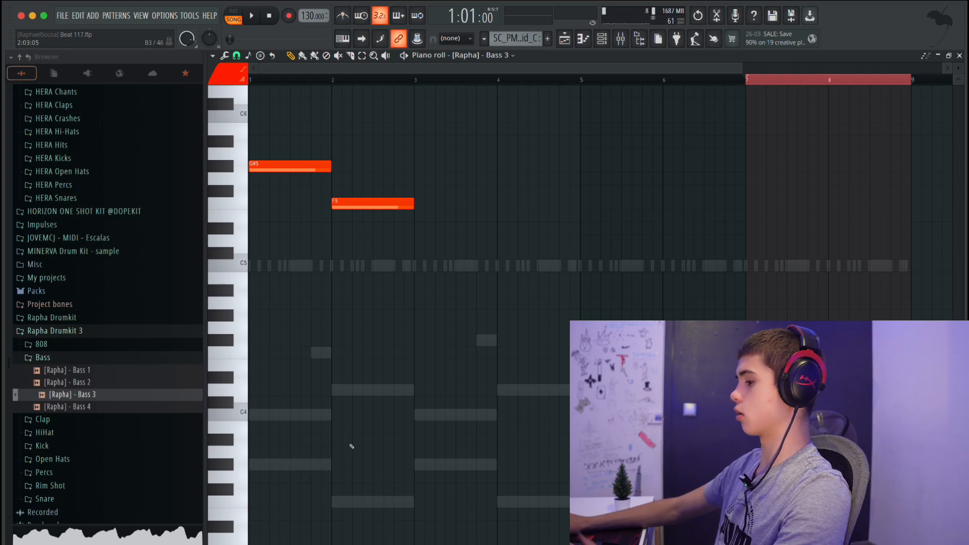
# Step: Fill bars 3 to 8 with alternating one-bar G#5 and F5 bass notes, and clear the time selection over bars 7 and 8
pyautogui.moveTo(420, 177); pyautogui.dragTo(412, 160)
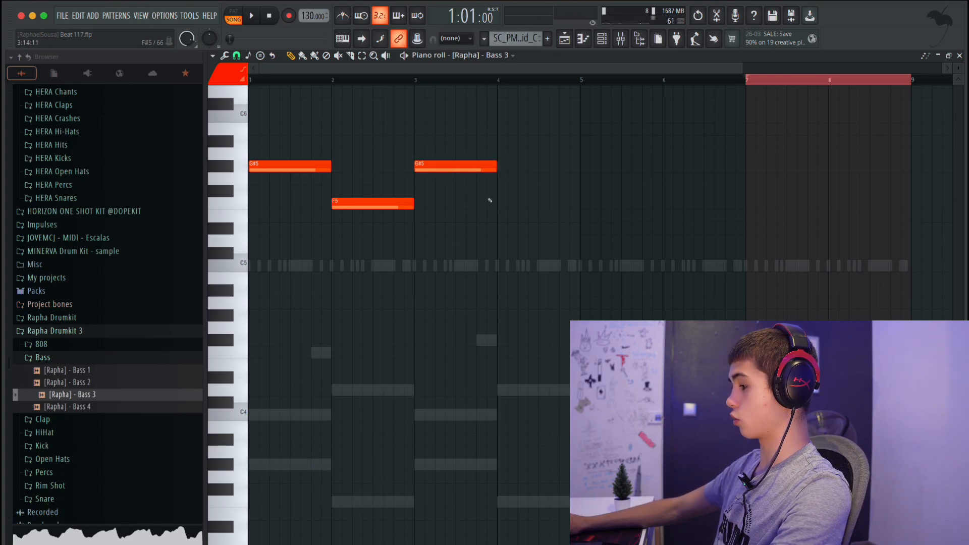
pyautogui.moveTo(508, 202); pyautogui.dragTo(495, 202)
pyautogui.click(582, 167)
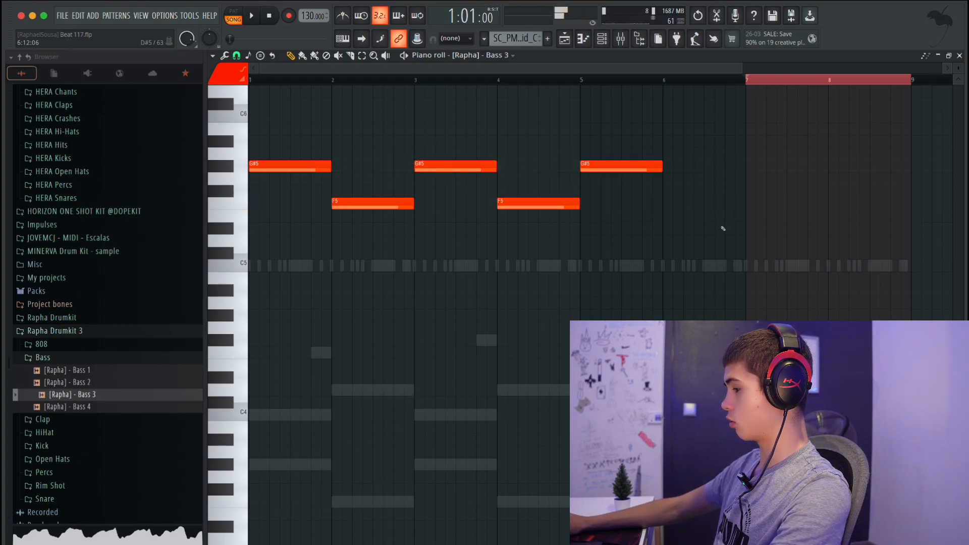
pyautogui.click(665, 204)
pyautogui.moveTo(755, 154); pyautogui.dragTo(748, 166)
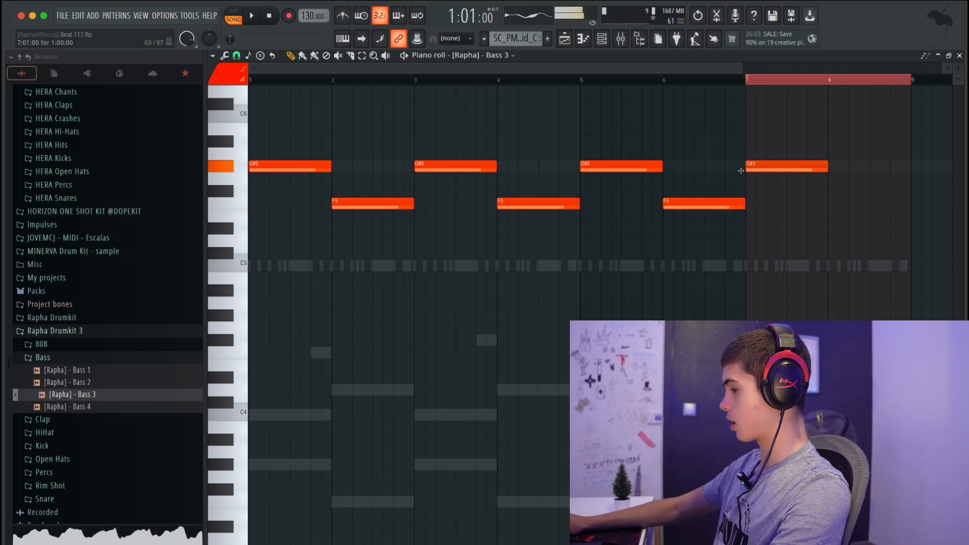
pyautogui.click(831, 204)
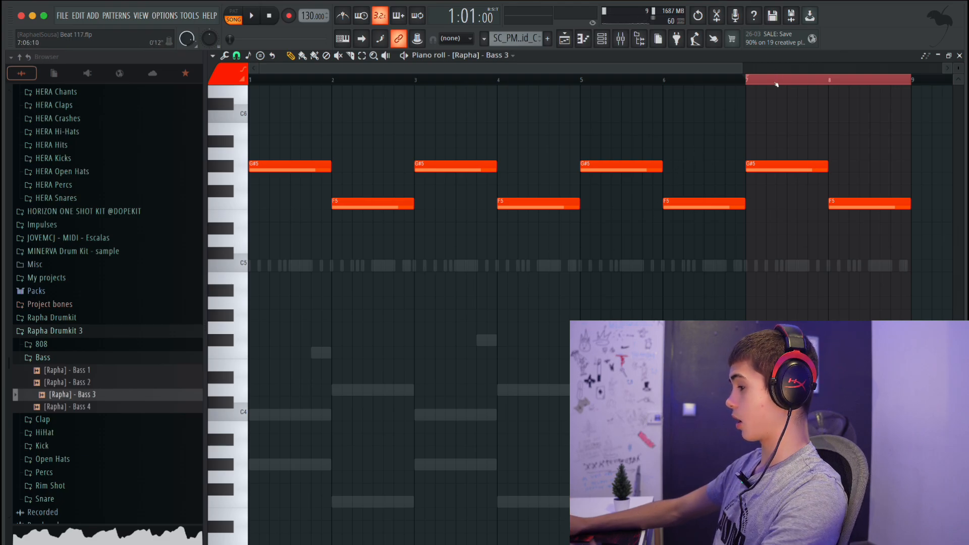
pyautogui.moveTo(777, 84); pyautogui.dragTo(910, 88)
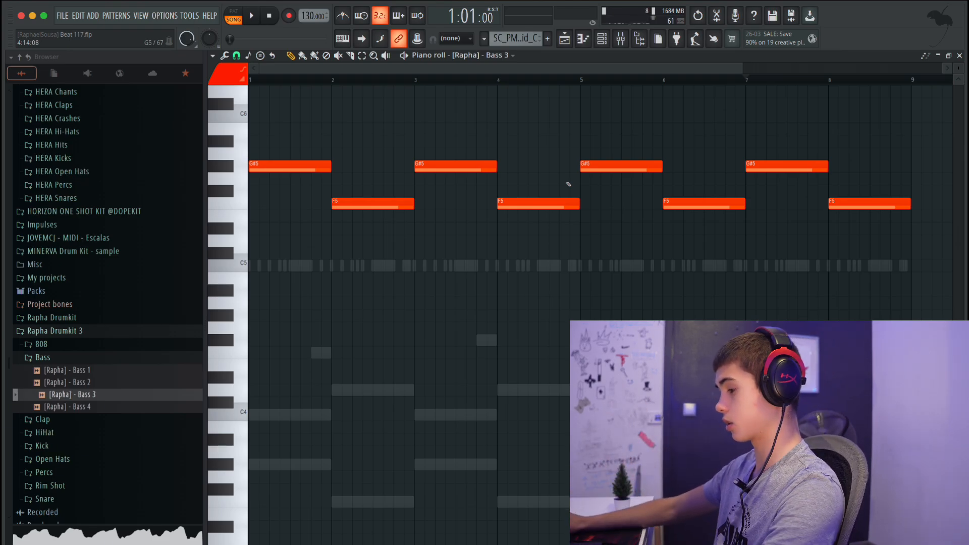
# Step: Play the song while trying all bass notes one octave lower, move them back up, and stop playback
pyautogui.press('space')
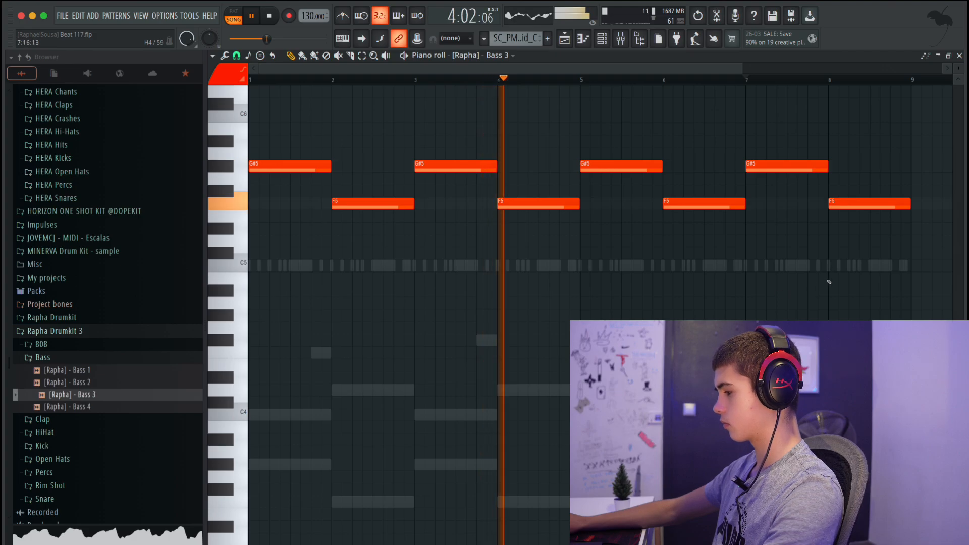
pyautogui.moveTo(872, 217); pyautogui.dragTo(301, 134)
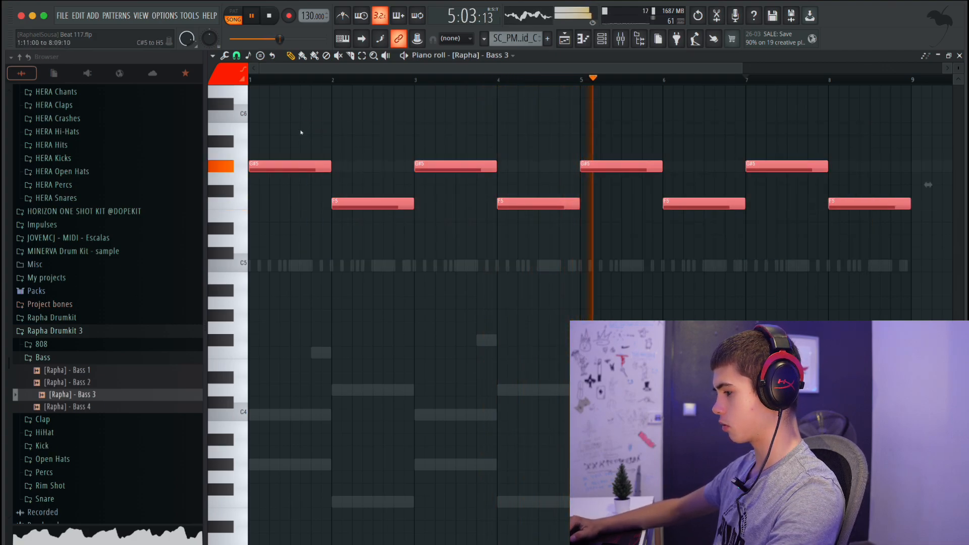
pyautogui.hotkey('ctrl', 'Down')
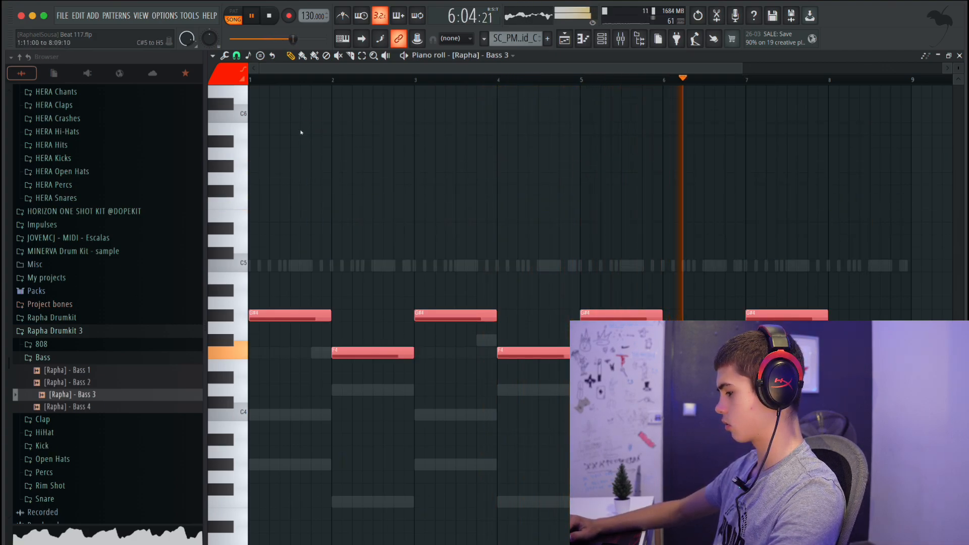
pyautogui.hotkey('ctrl', 'Up')
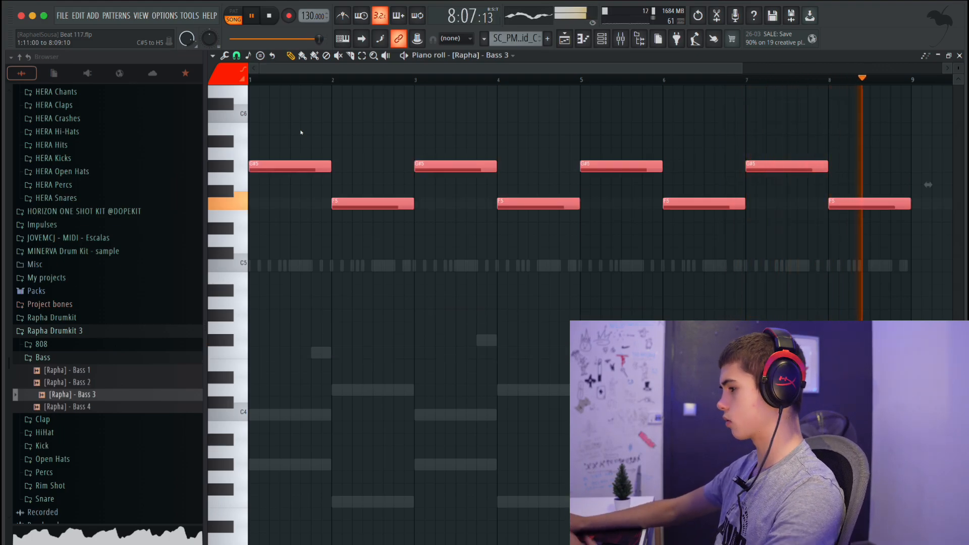
pyautogui.press('space')
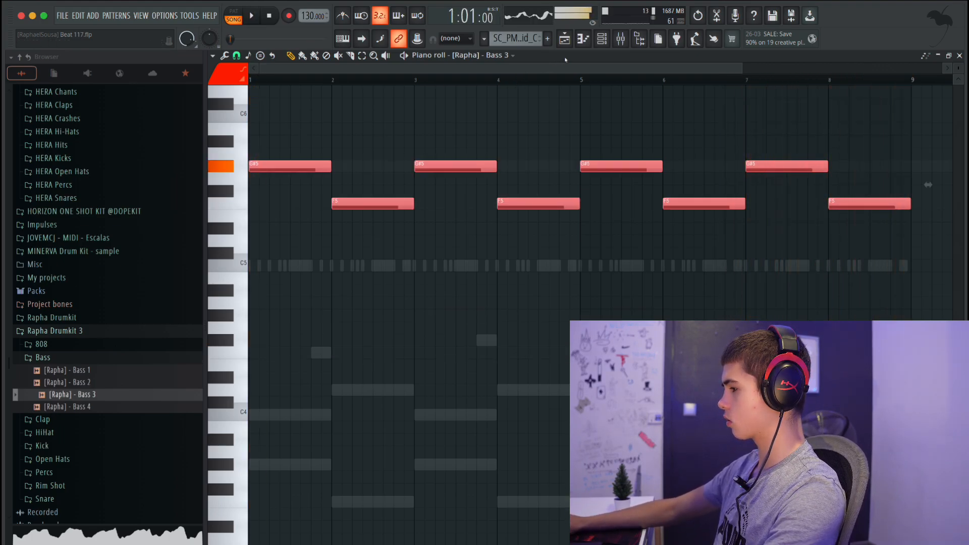
# Step: Bring up the channel rack and play the song from the start with the Bass 3 part
pyautogui.click(602, 39)
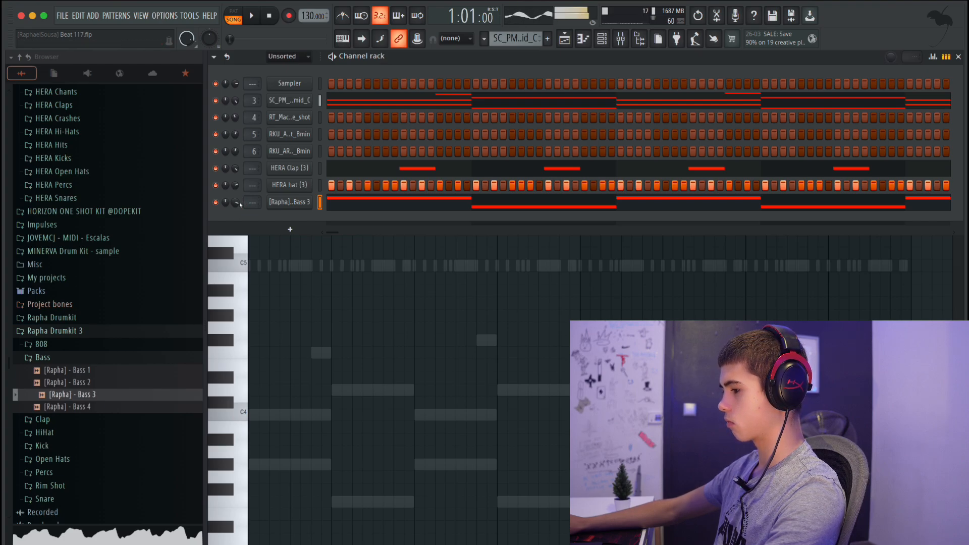
pyautogui.press('space')
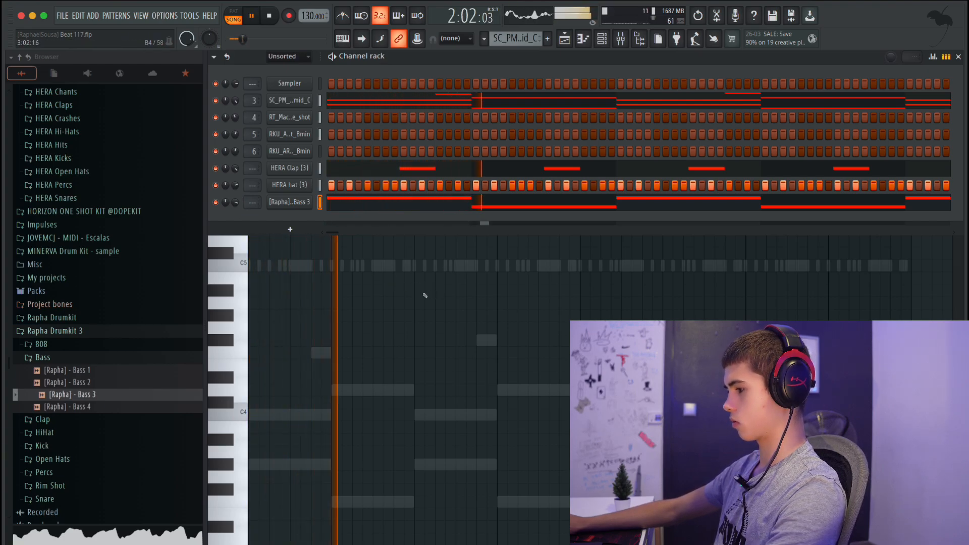
# Step: Stop playback, then mute the Bass 3 channel in the channel rack and unmute it again
pyautogui.press('space')
pyautogui.press('F6')
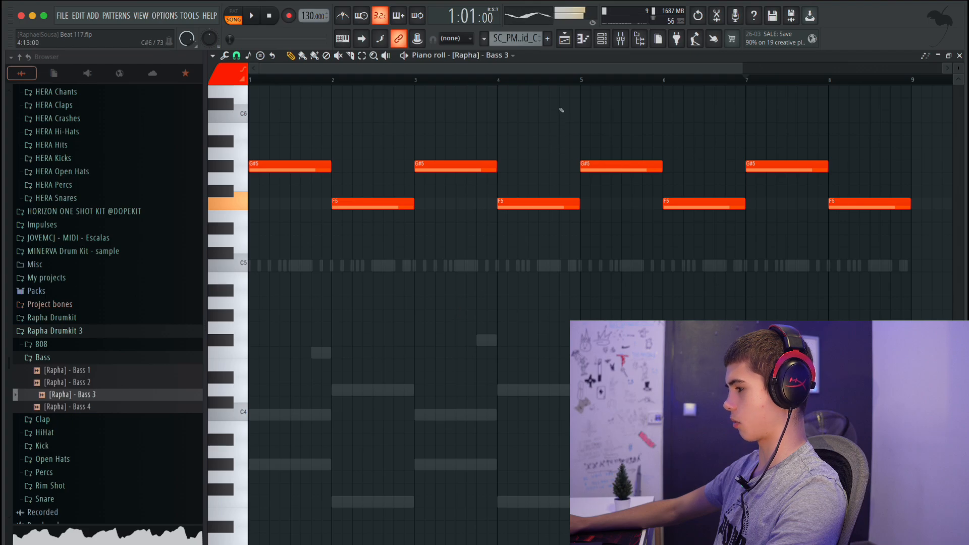
pyautogui.click(603, 39)
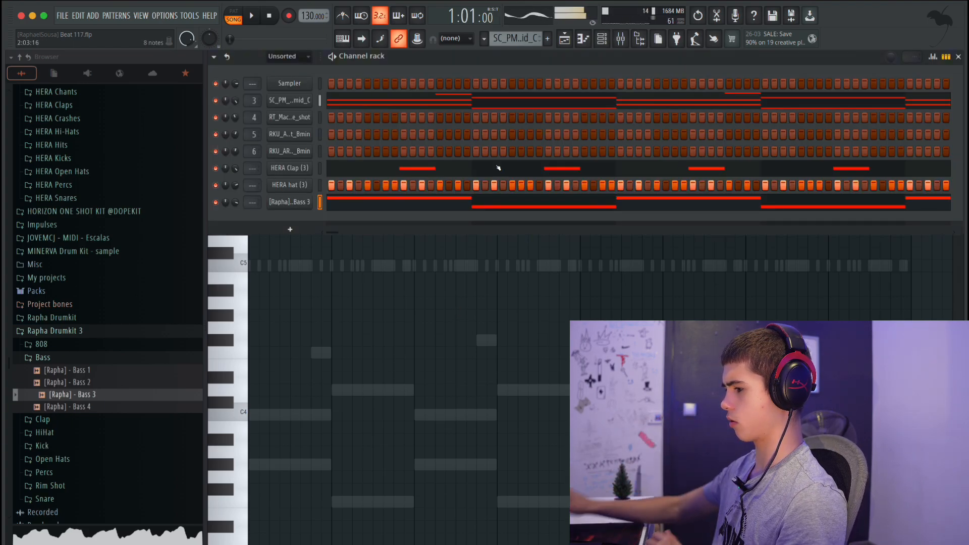
pyautogui.click(215, 202)
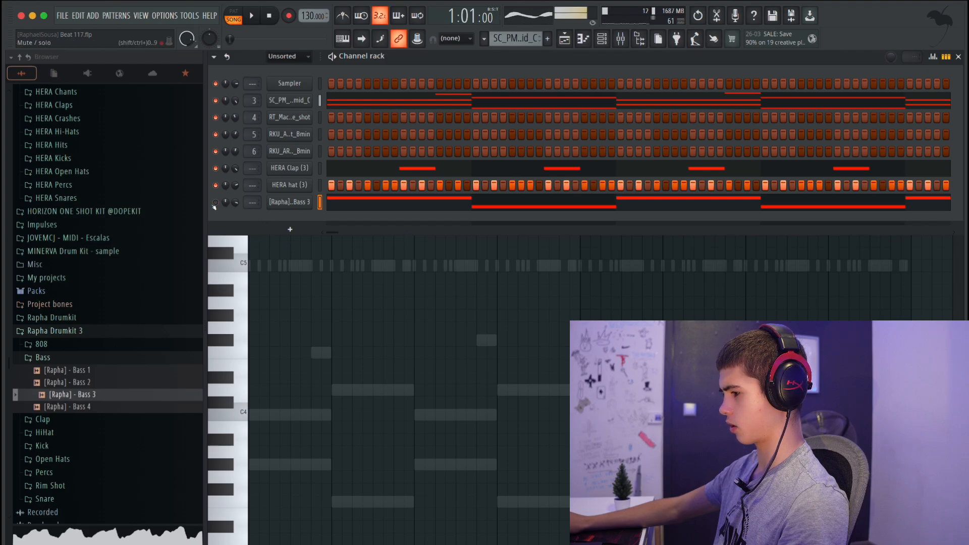
pyautogui.click(414, 288)
pyautogui.rightClick(416, 289)
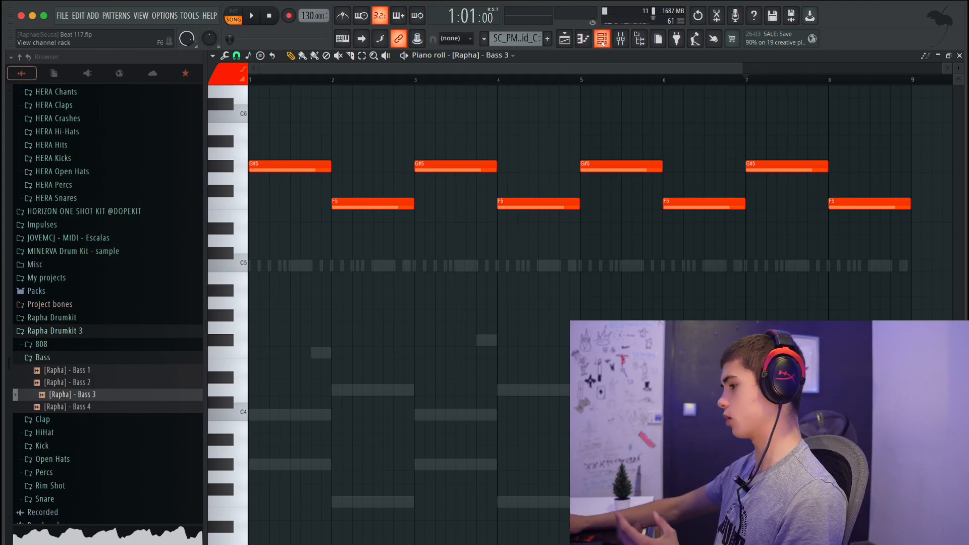
pyautogui.press('F6')
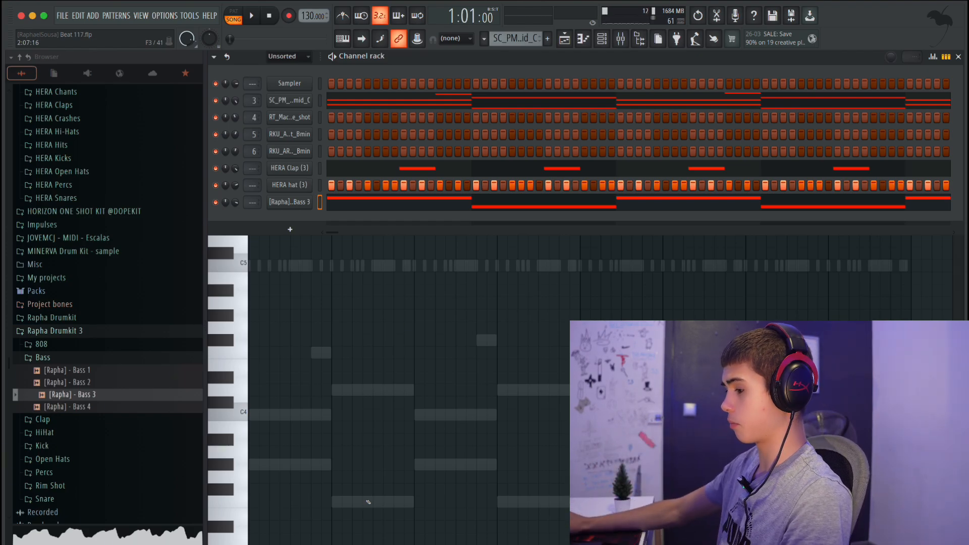
# Step: Audition the kick samples in Rapha Drumkit 3 and add Kick 1 as a new channel below Bass 3
pyautogui.click(66, 357)
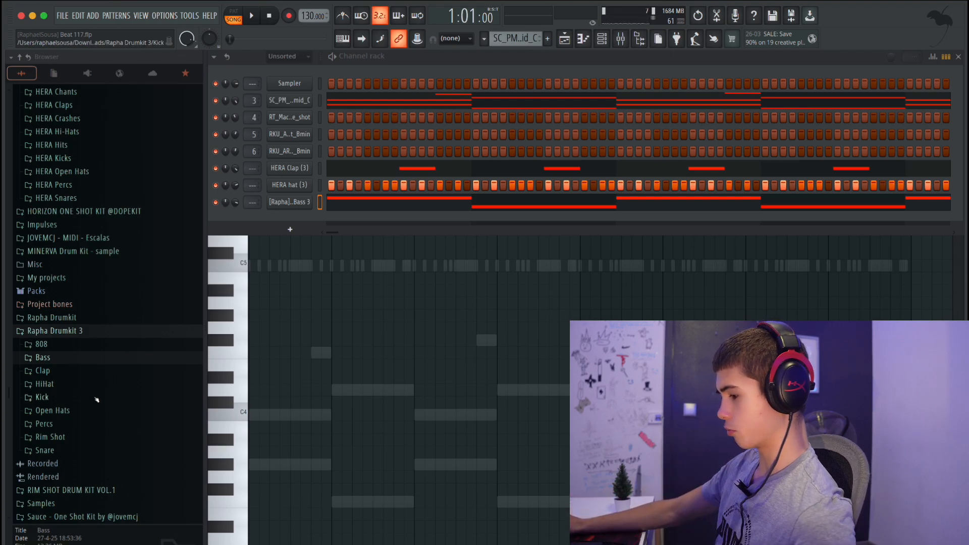
pyautogui.click(76, 400)
pyautogui.click(78, 434)
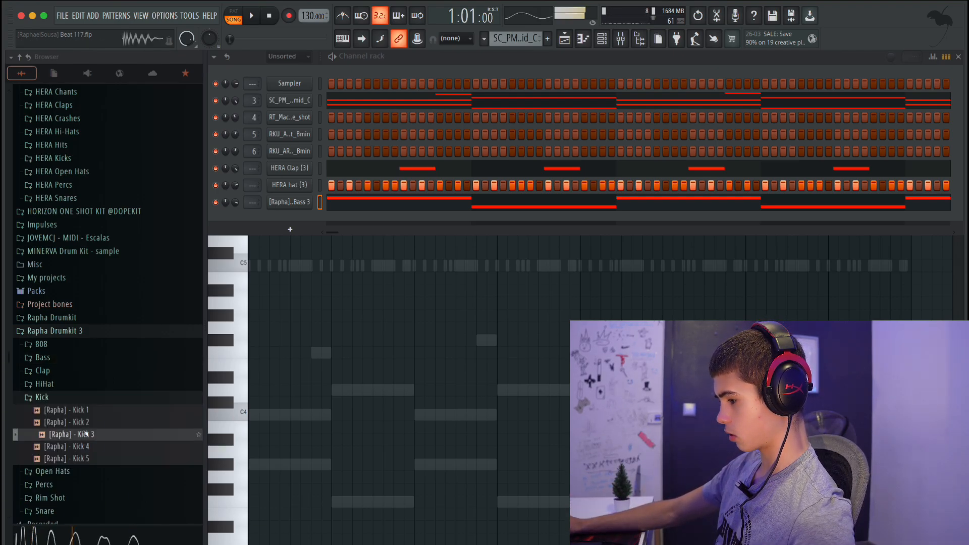
pyautogui.click(90, 412)
pyautogui.click(81, 422)
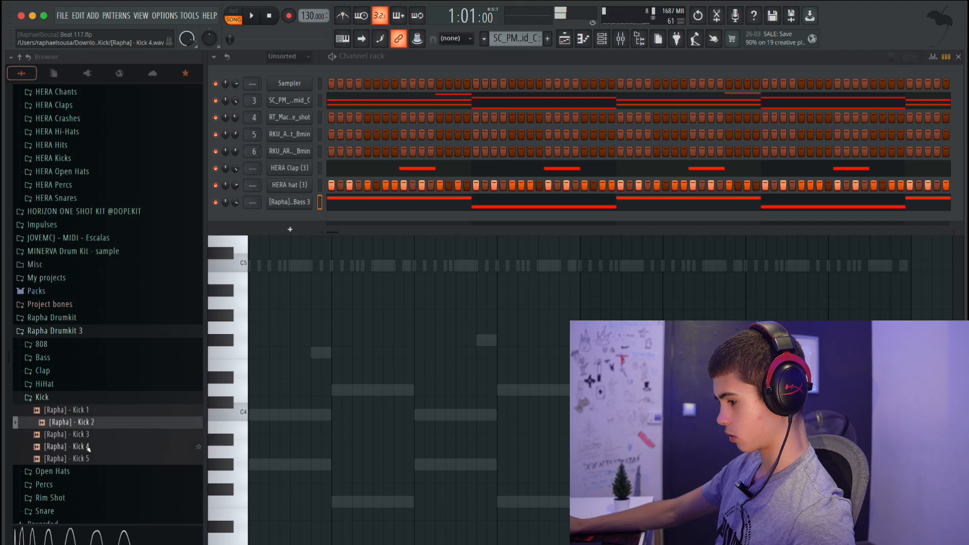
pyautogui.click(87, 446)
pyautogui.click(85, 459)
pyautogui.click(86, 422)
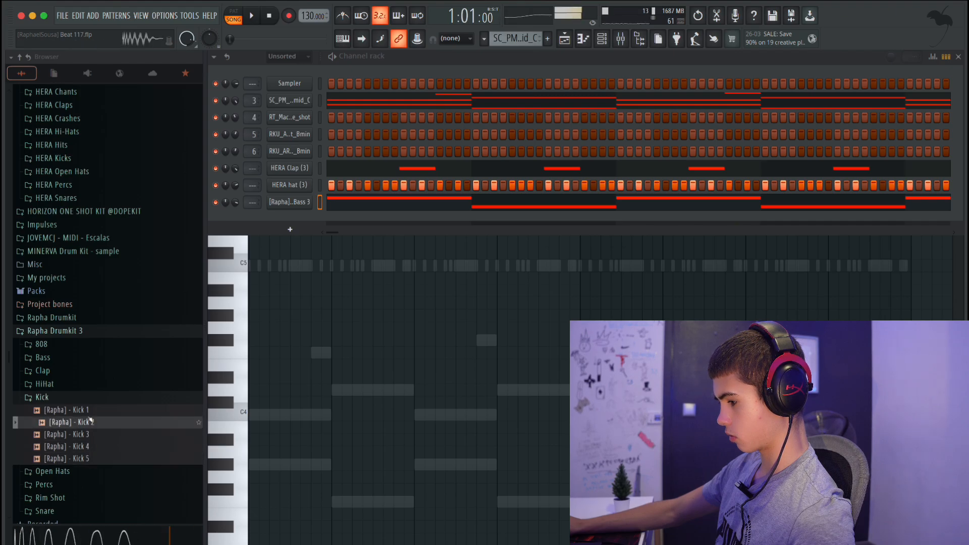
pyautogui.click(90, 411)
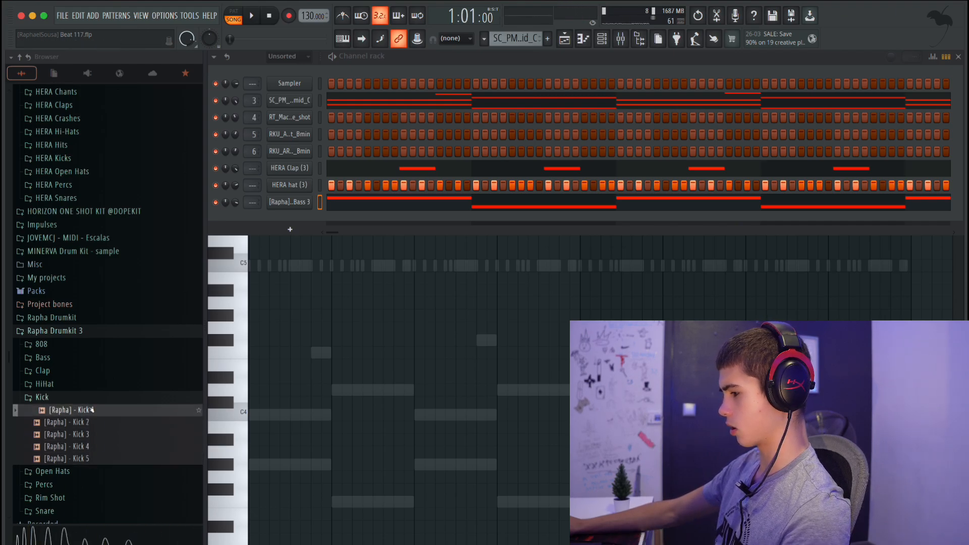
pyautogui.moveTo(285, 217); pyautogui.dragTo(286, 219)
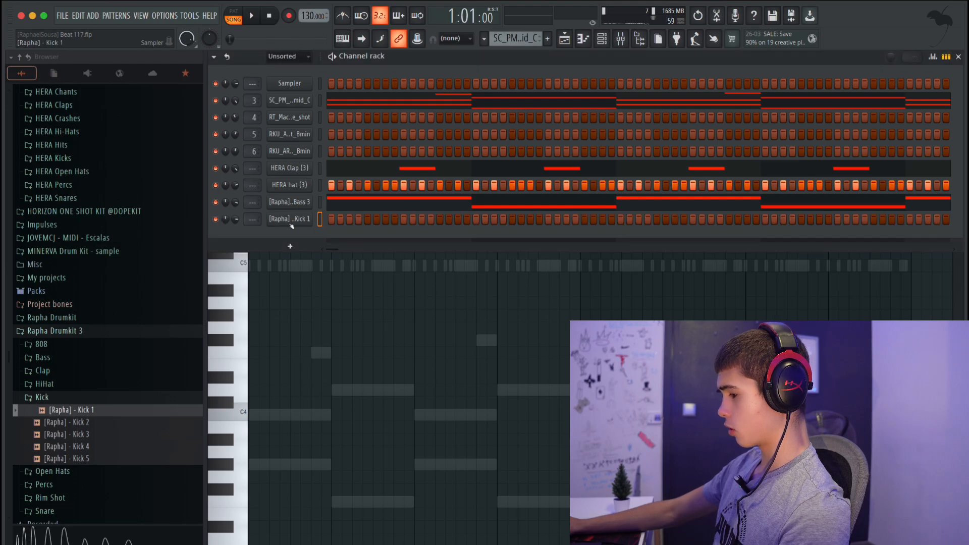
# Step: Check the sampler settings of the Kick 1, Bass 3 and HERA hat (3) channels, closing each window
pyautogui.click(290, 220)
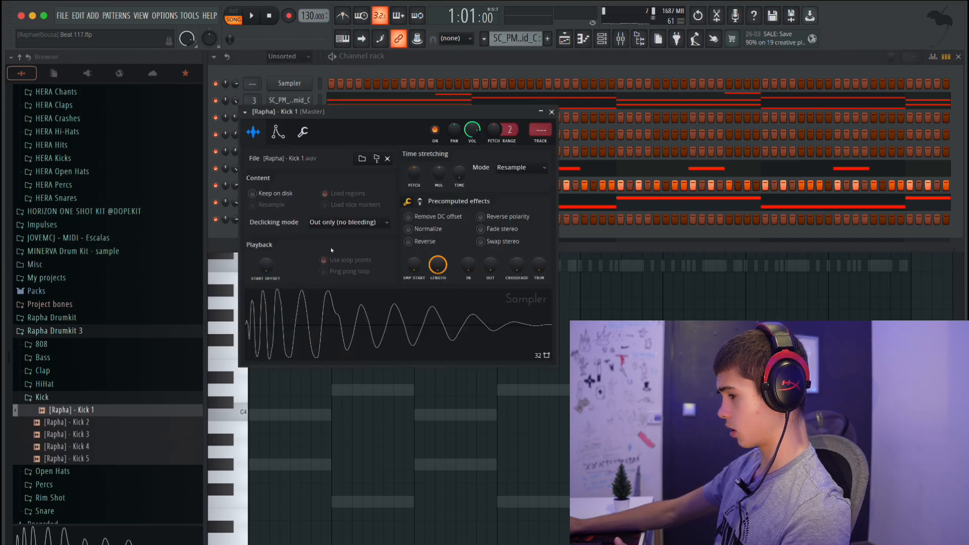
pyautogui.click(551, 111)
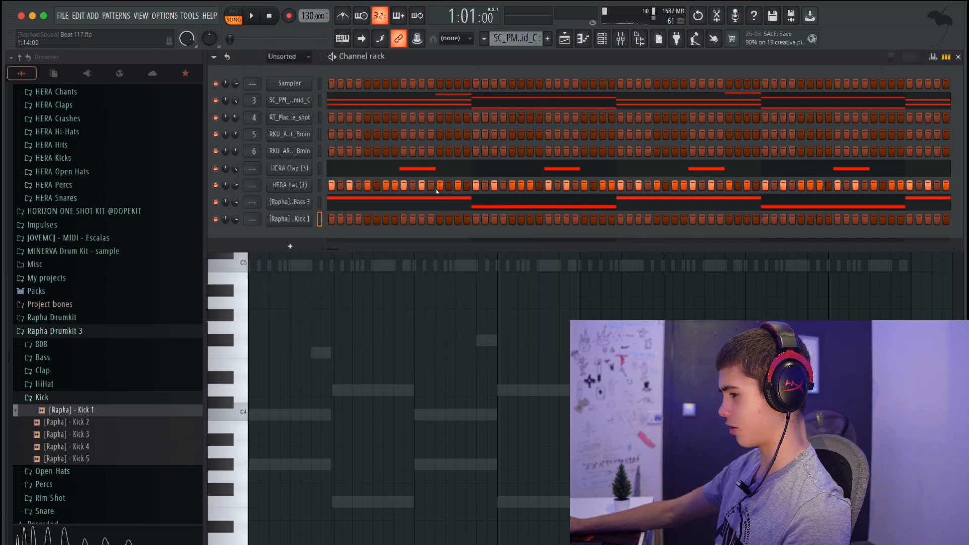
pyautogui.click(282, 202)
pyautogui.click(496, 115)
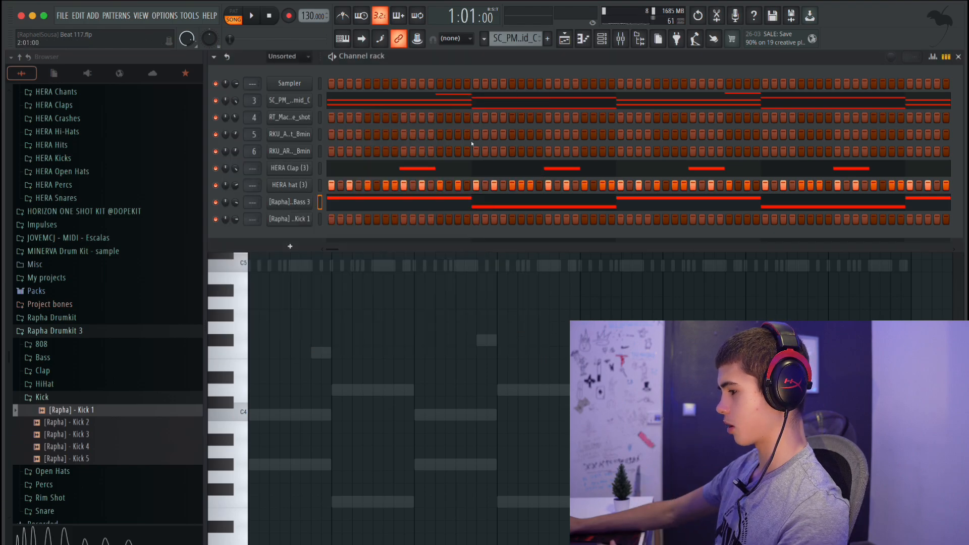
pyautogui.click(286, 186)
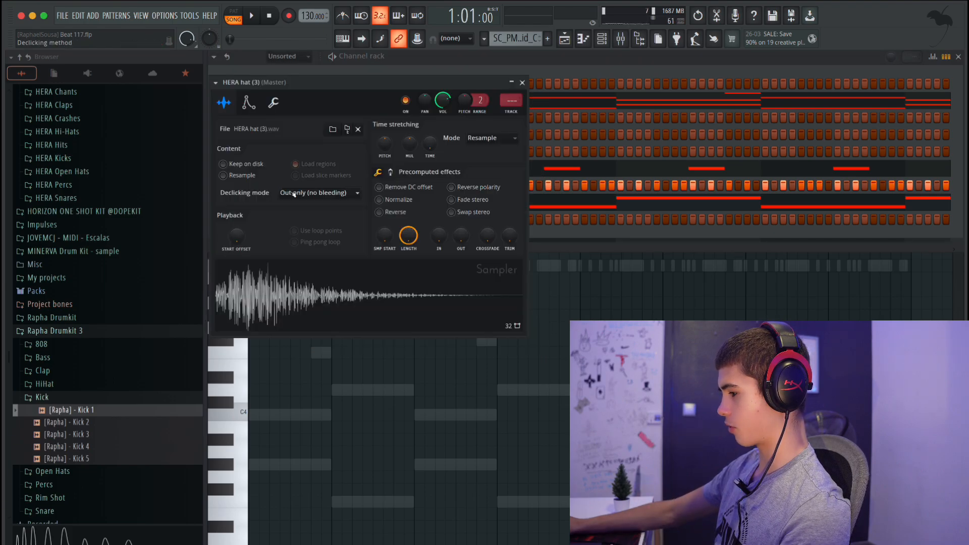
pyautogui.click(523, 88)
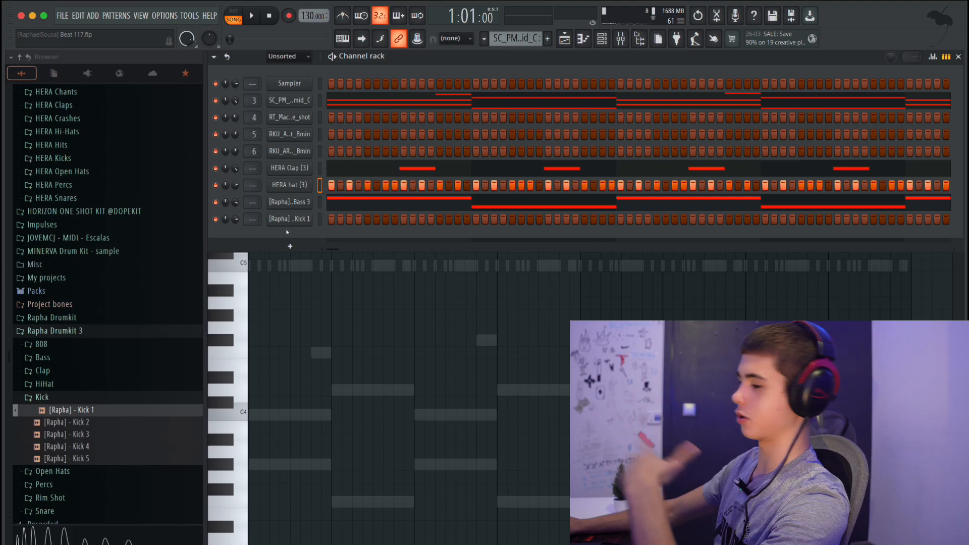
pyautogui.click(290, 203)
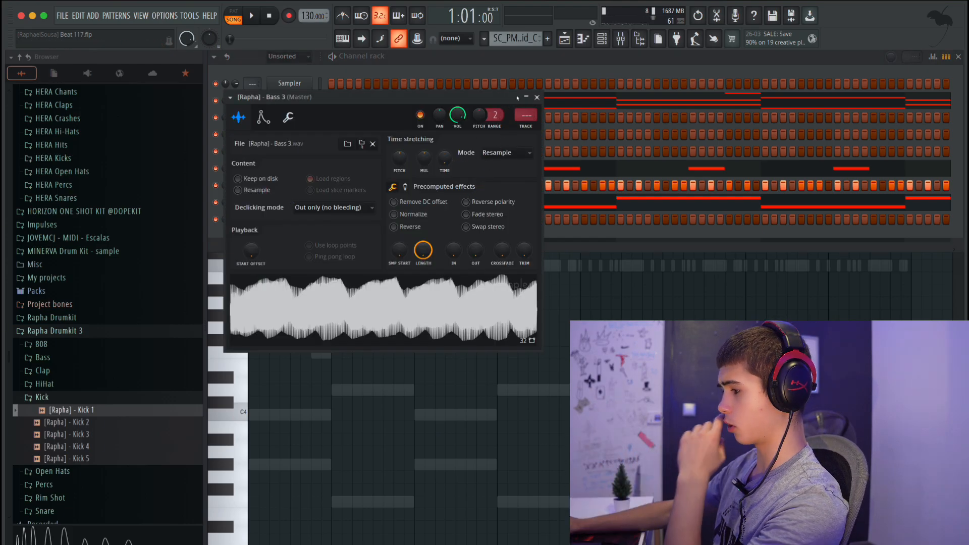
pyautogui.click(537, 98)
pyautogui.click(309, 204)
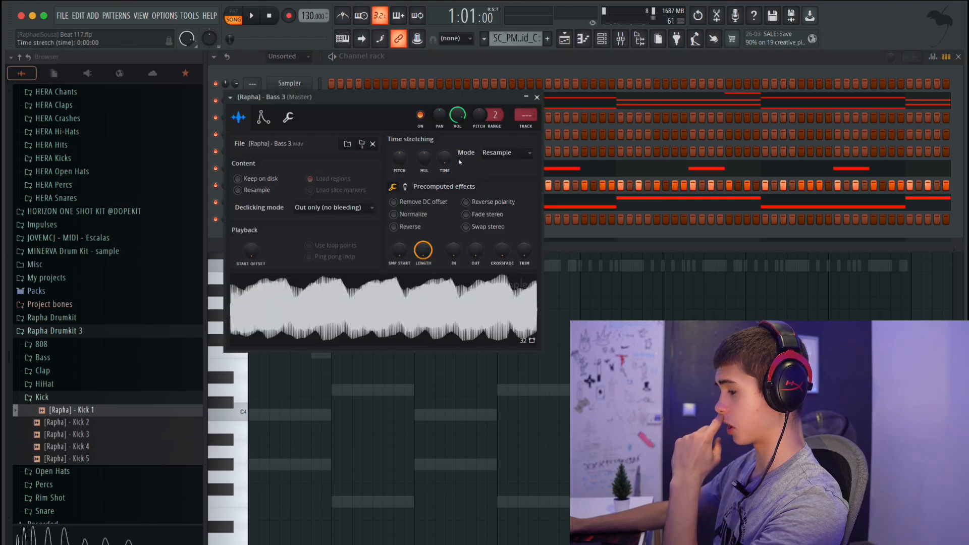
pyautogui.click(538, 97)
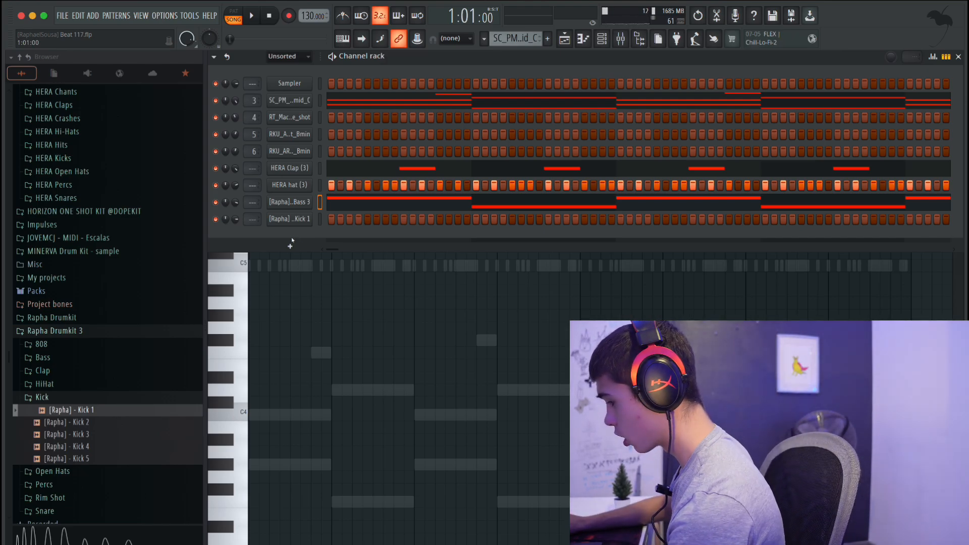
# Step: Try long C5 kick notes in Kick 1's piano roll, and erase all the notes placed
pyautogui.rightClick(291, 219)
pyautogui.click(327, 216)
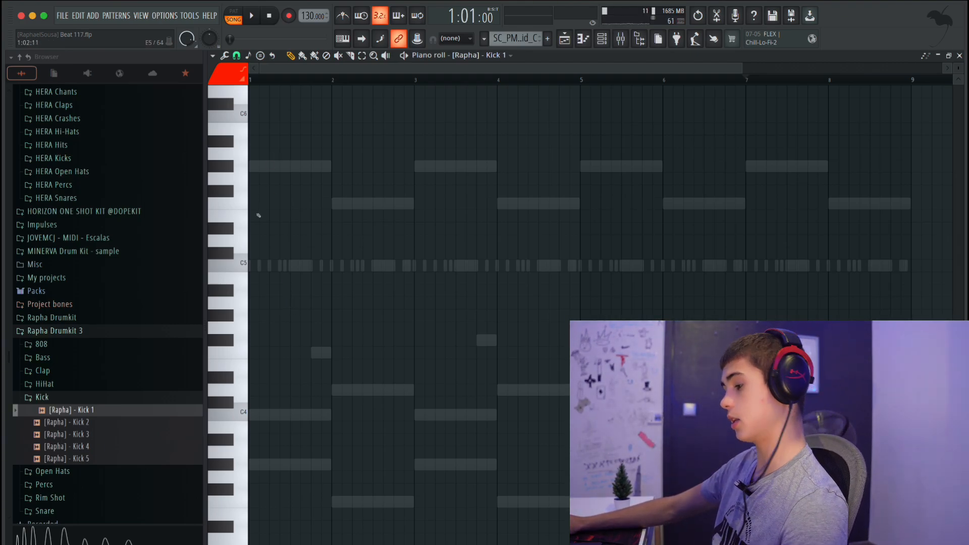
pyautogui.click(269, 266)
pyautogui.click(404, 266)
pyautogui.click(629, 278)
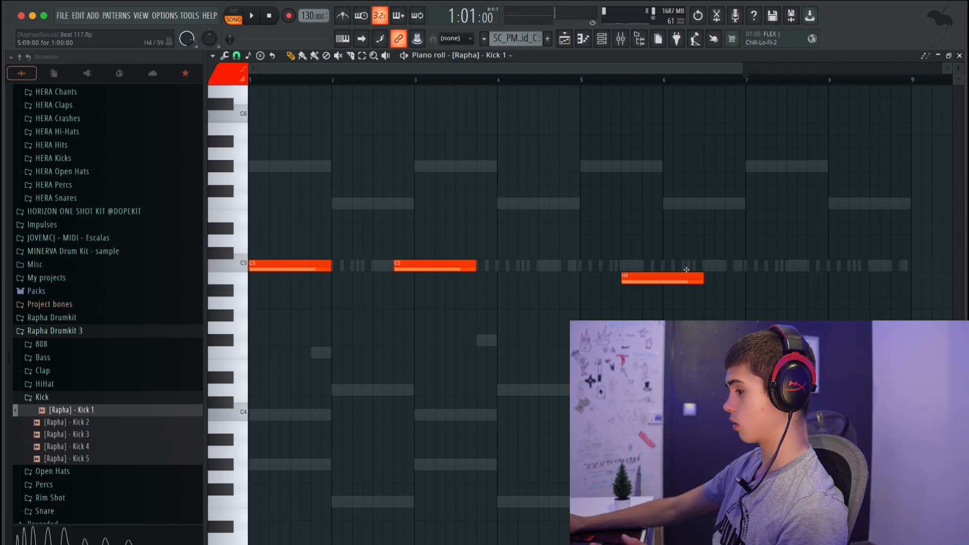
pyautogui.click(720, 266)
pyautogui.rightClick(722, 267)
pyautogui.rightClick(682, 278)
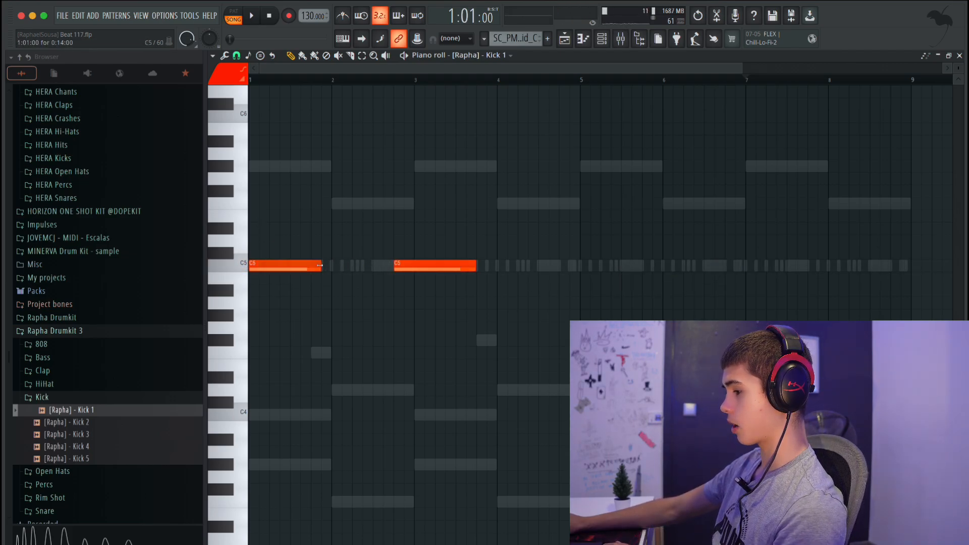
pyautogui.rightClick(296, 266)
pyautogui.rightClick(434, 266)
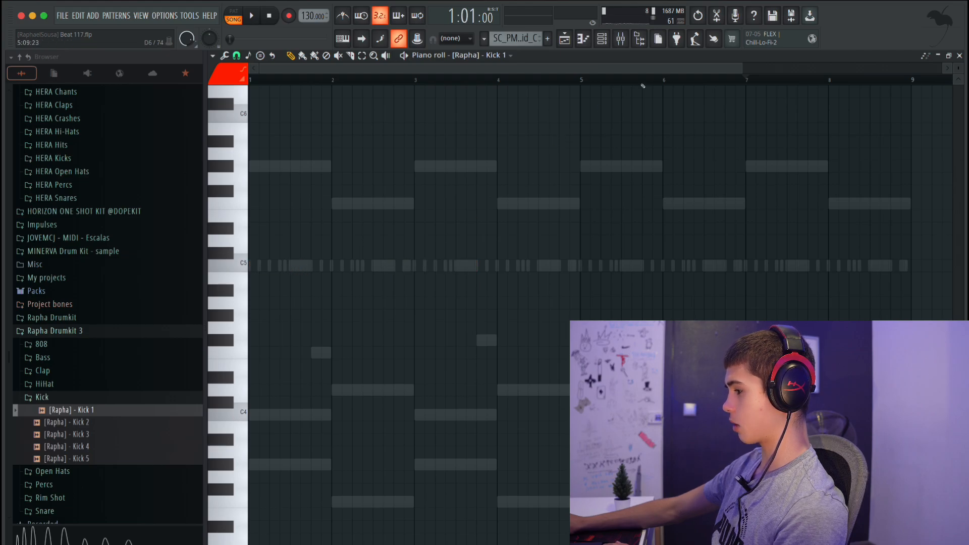
# Step: Add a kick on Kick 1's first step in the channel rack and show it in the channel's piano roll
pyautogui.click(602, 39)
pyautogui.rightClick(311, 219)
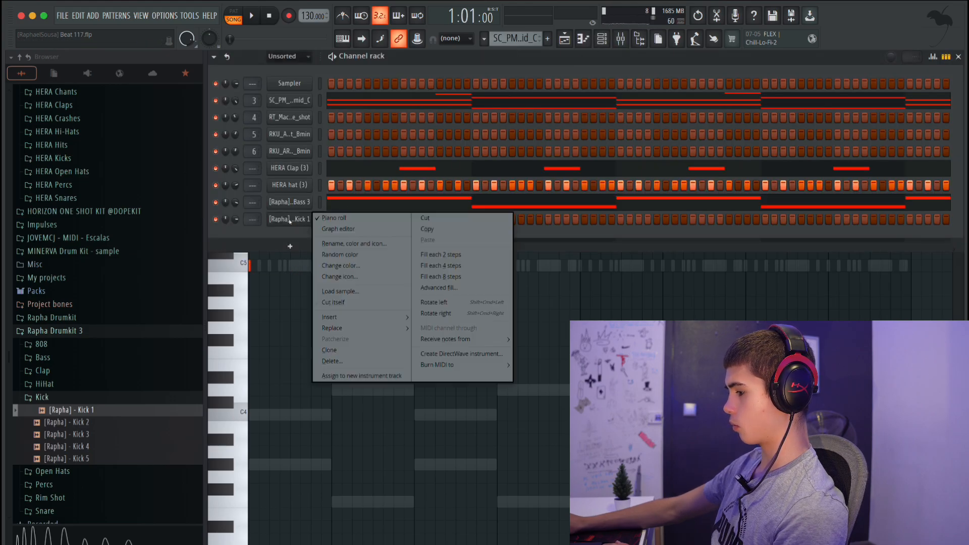
pyautogui.click(328, 217)
pyautogui.rightClick(313, 219)
pyautogui.click(328, 219)
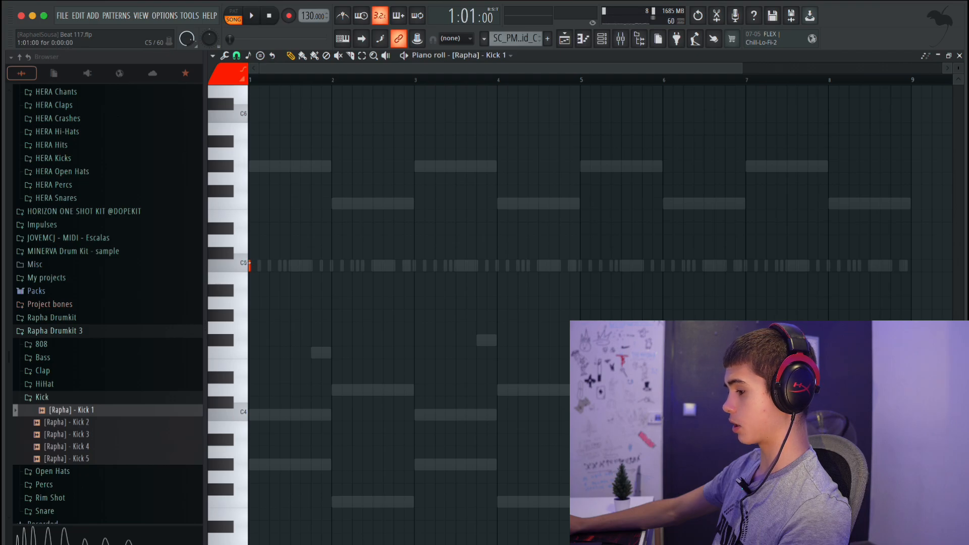
# Step: Try the first kick note at two steps long and a kick at A#4 on step 3, and restore the short C5 note
pyautogui.click(249, 266)
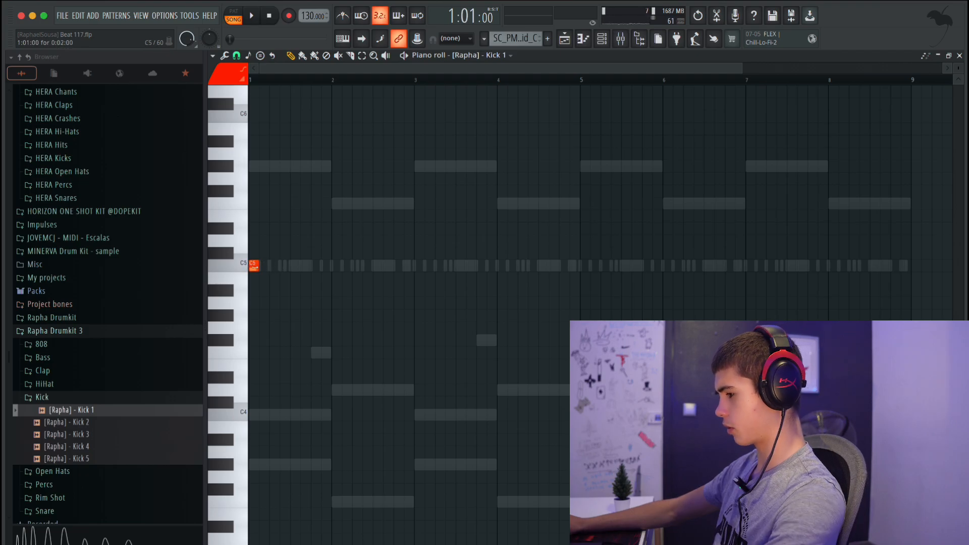
pyautogui.moveTo(264, 271); pyautogui.dragTo(249, 266)
pyautogui.click(261, 291)
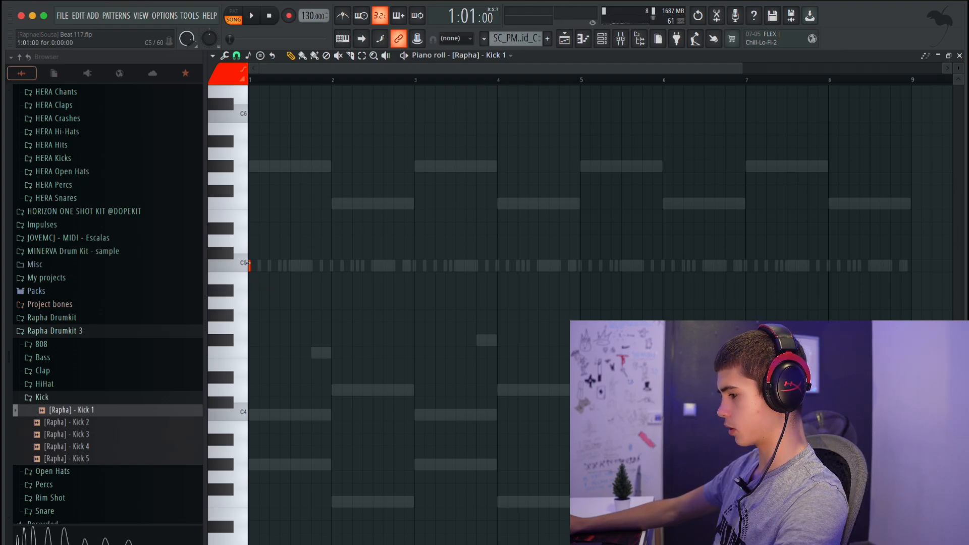
pyautogui.click(258, 290)
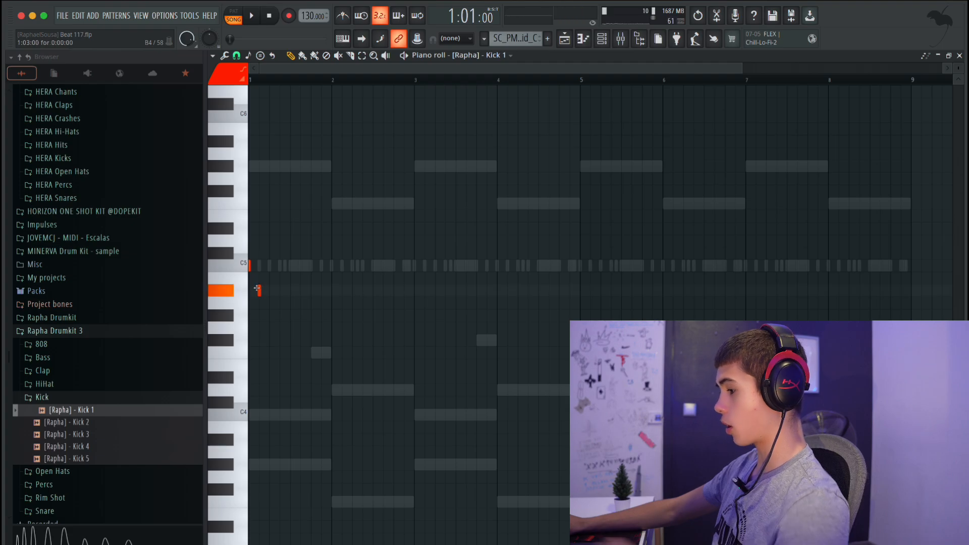
pyautogui.moveTo(246, 287); pyautogui.dragTo(263, 260)
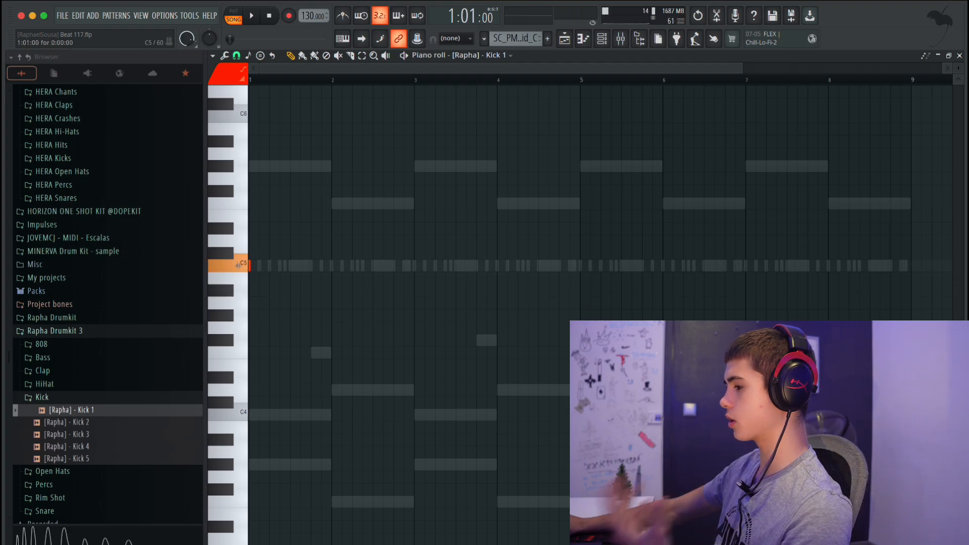
# Step: Try the opening kick at A4 and B4, keep only the C5 note, and briefly play the song
pyautogui.moveTo(237, 265); pyautogui.dragTo(234, 303)
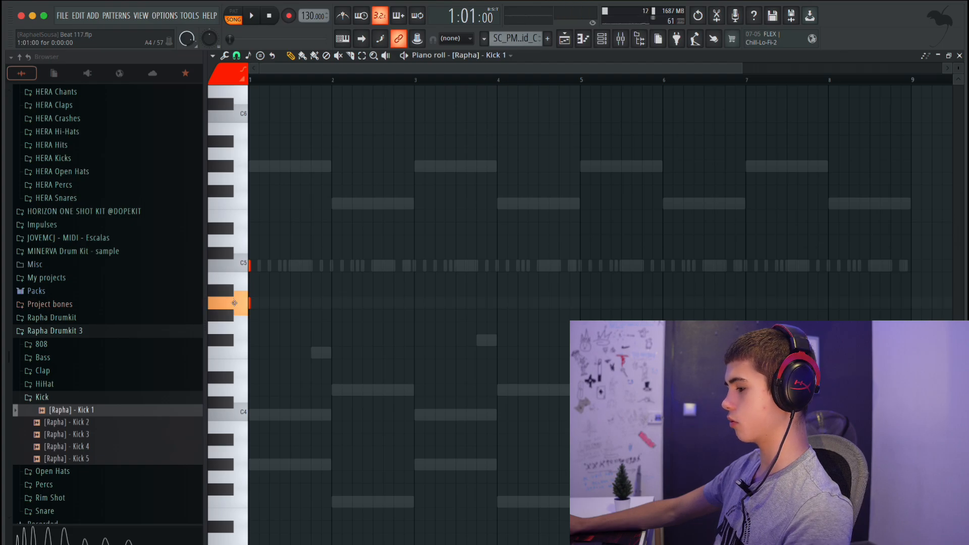
pyautogui.click(238, 311)
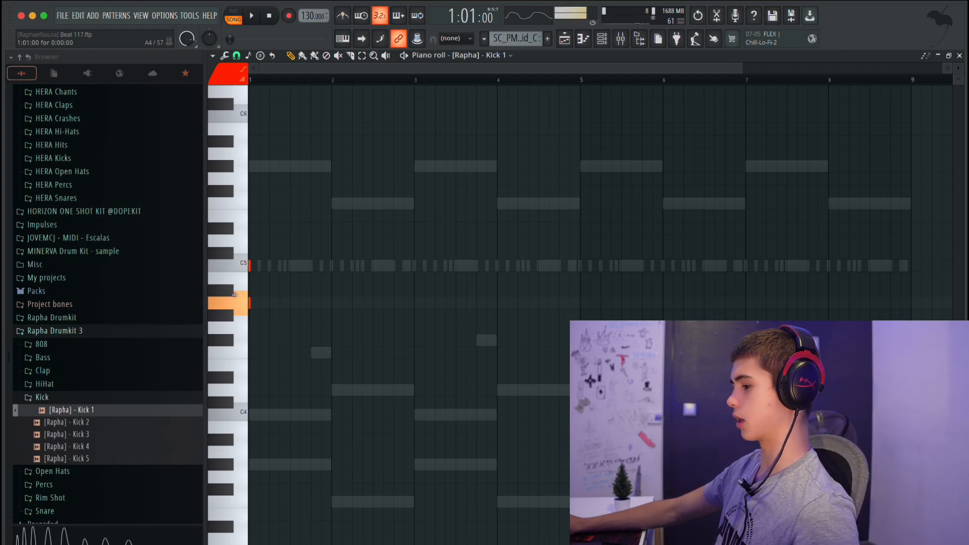
pyautogui.moveTo(236, 301); pyautogui.dragTo(234, 253)
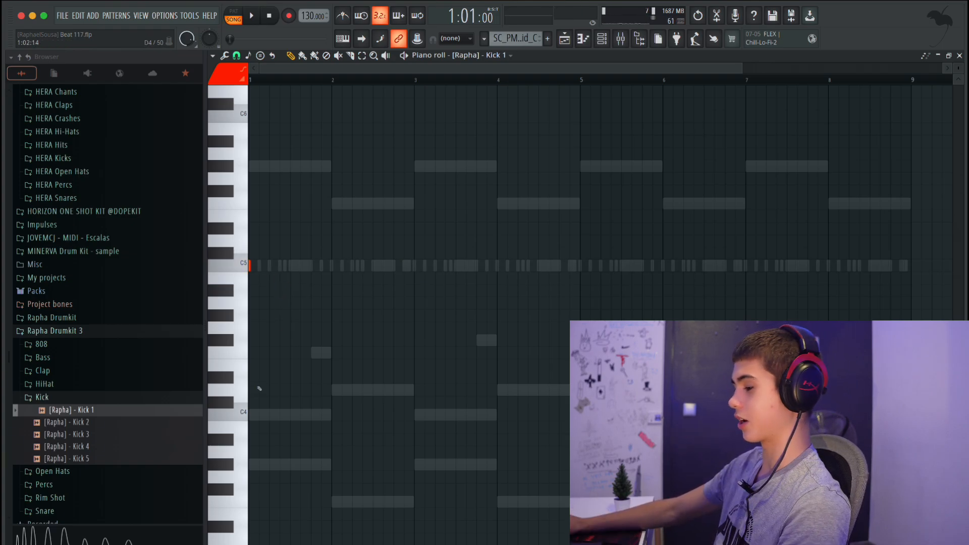
pyautogui.click(207, 424)
pyautogui.click(244, 279)
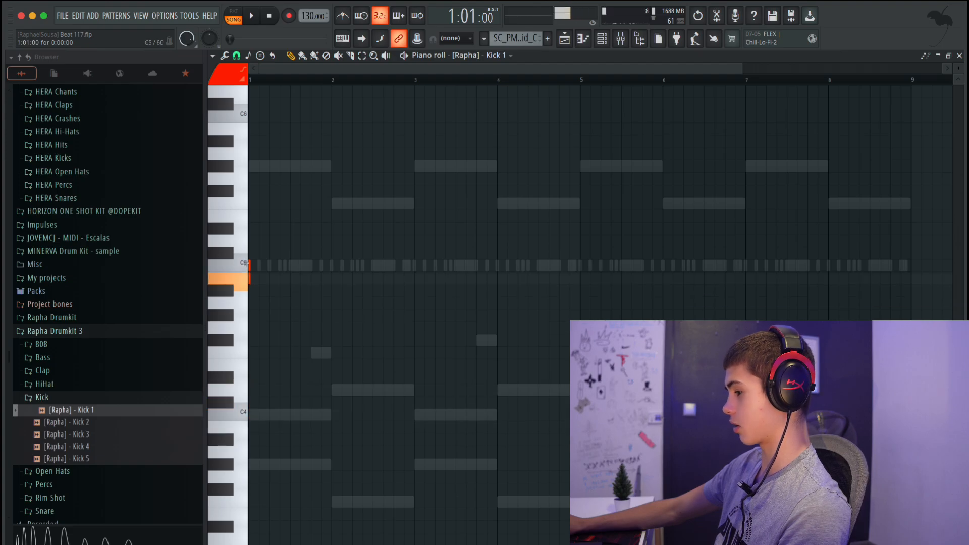
pyautogui.rightClick(280, 278)
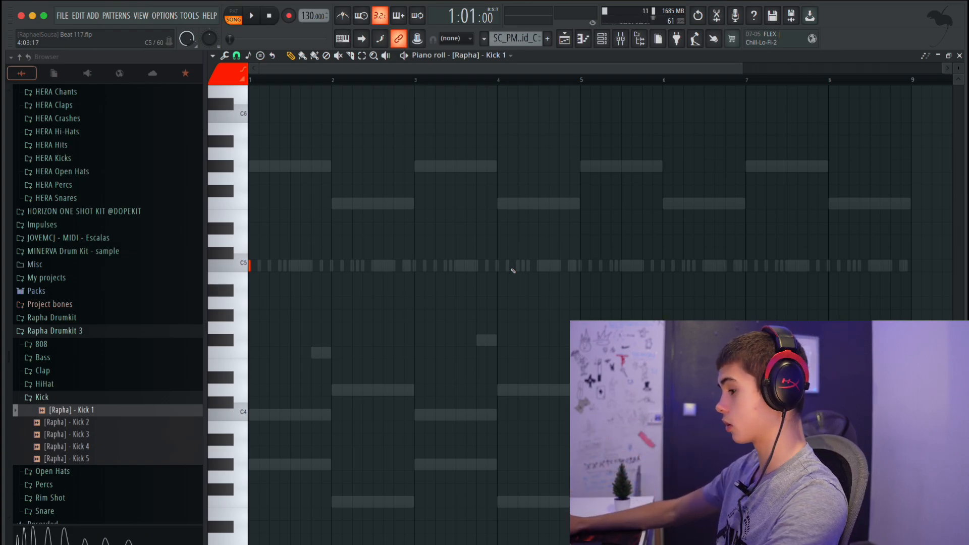
pyautogui.press('space')
pyautogui.press('space')
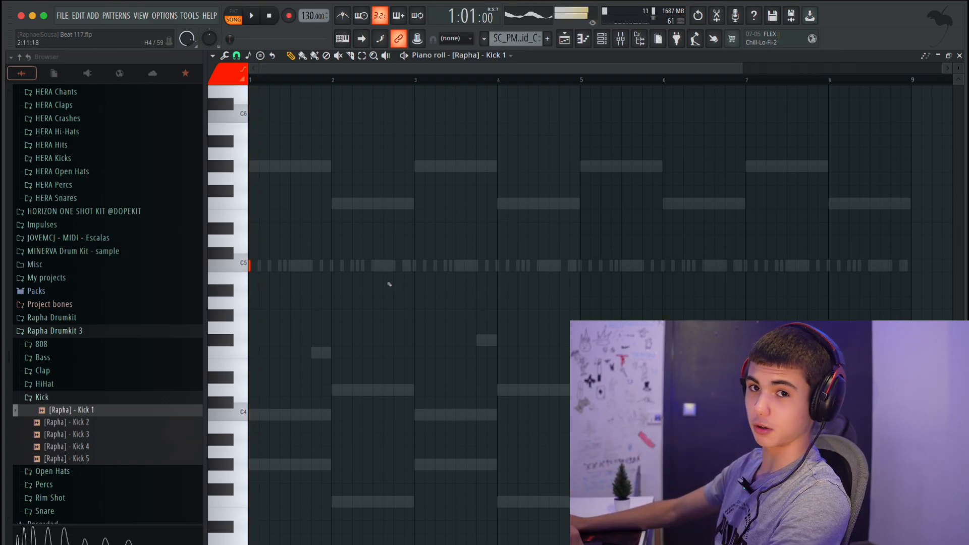
# Step: Play the song briefly, and inspect Bass 3's volume envelope and Cut itself option
pyautogui.press('space')
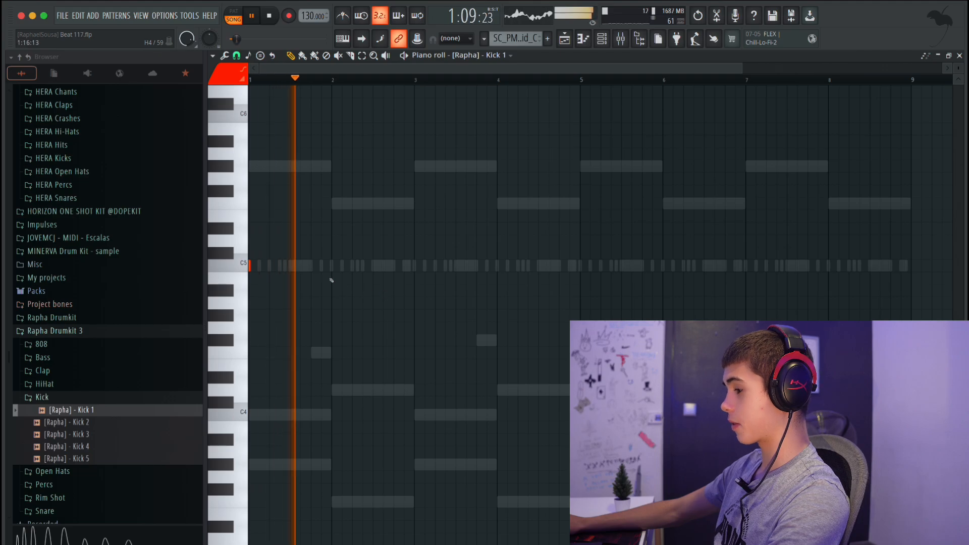
pyautogui.press('space')
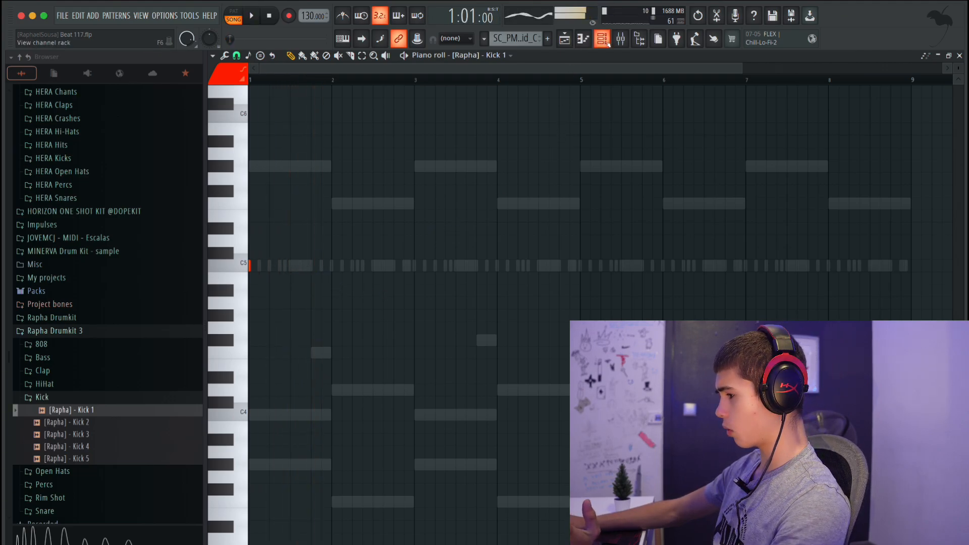
pyautogui.press('F6')
pyautogui.click(287, 204)
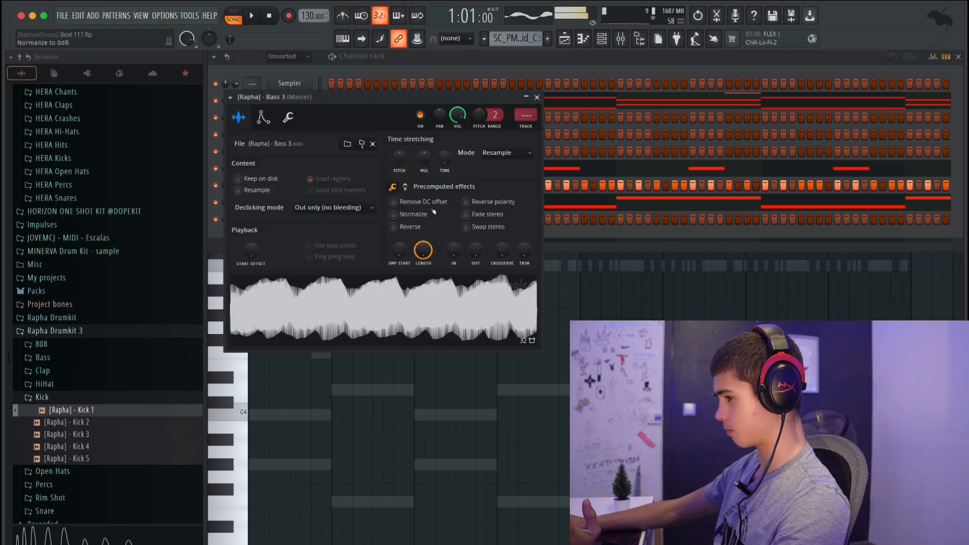
pyautogui.click(280, 141)
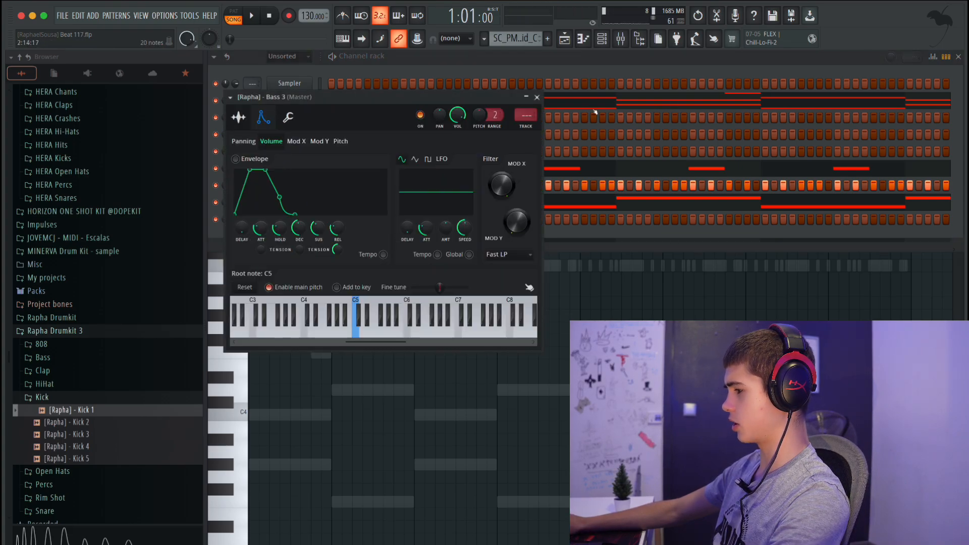
pyautogui.click(539, 98)
pyautogui.rightClick(293, 205)
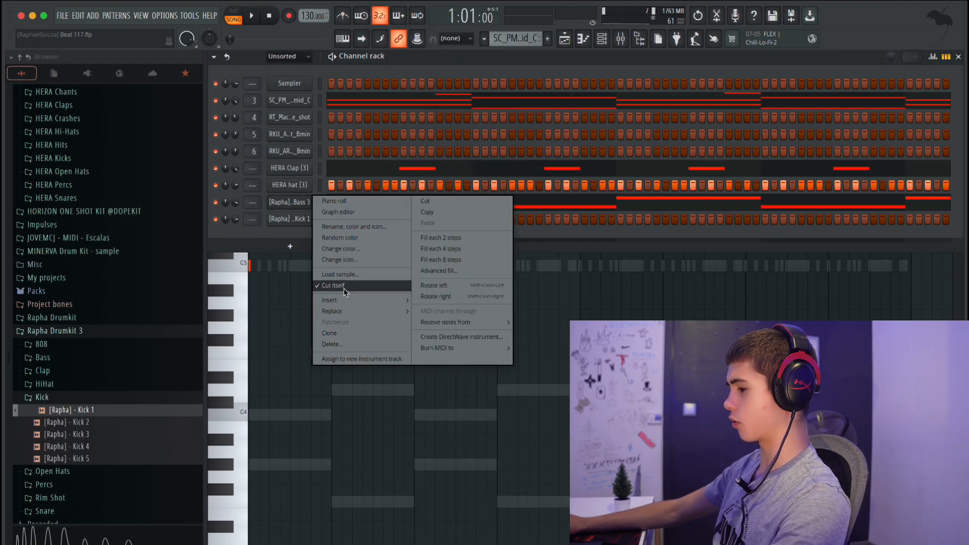
pyautogui.click(305, 232)
# Step: Enable Bass 3's volume envelope with a very short attack, maximum hold, shorter decay, lower sustain and 46% release, and play the song
pyautogui.click(292, 202)
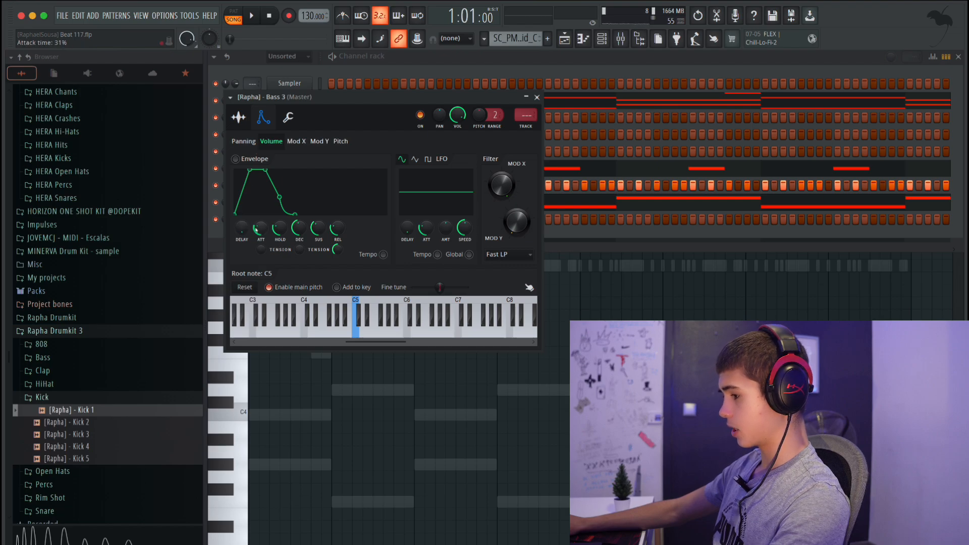
pyautogui.moveTo(256, 229); pyautogui.dragTo(261, 207)
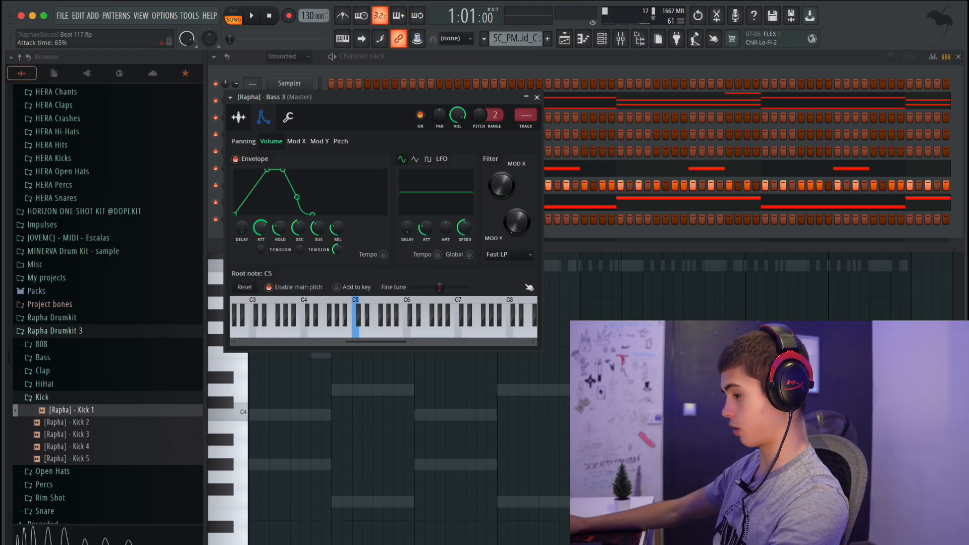
pyautogui.moveTo(261, 228); pyautogui.dragTo(261, 247)
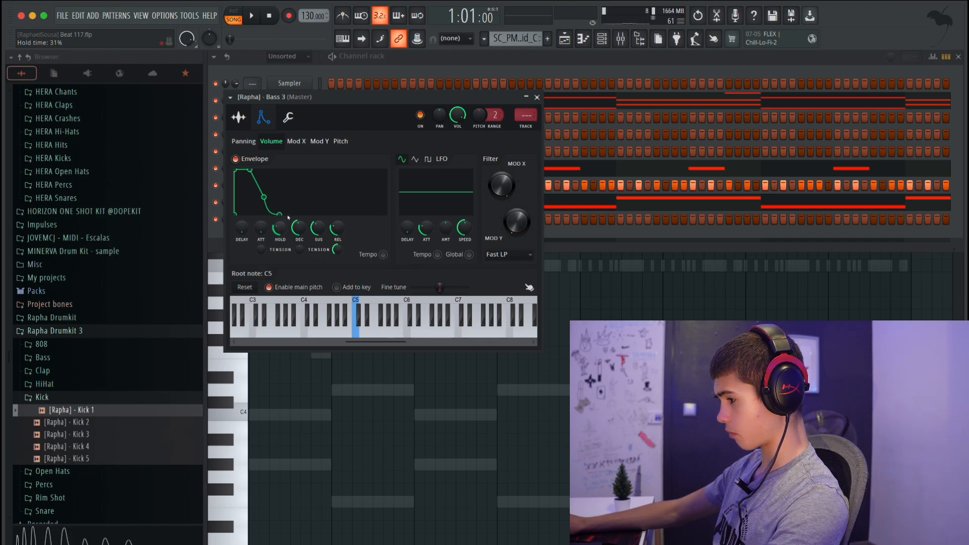
pyautogui.moveTo(280, 228)
pyautogui.mouseDown()
pyautogui.moveTo(280, 217)
pyautogui.moveTo(242, 225)
pyautogui.moveTo(268, 231)
pyautogui.mouseUp()
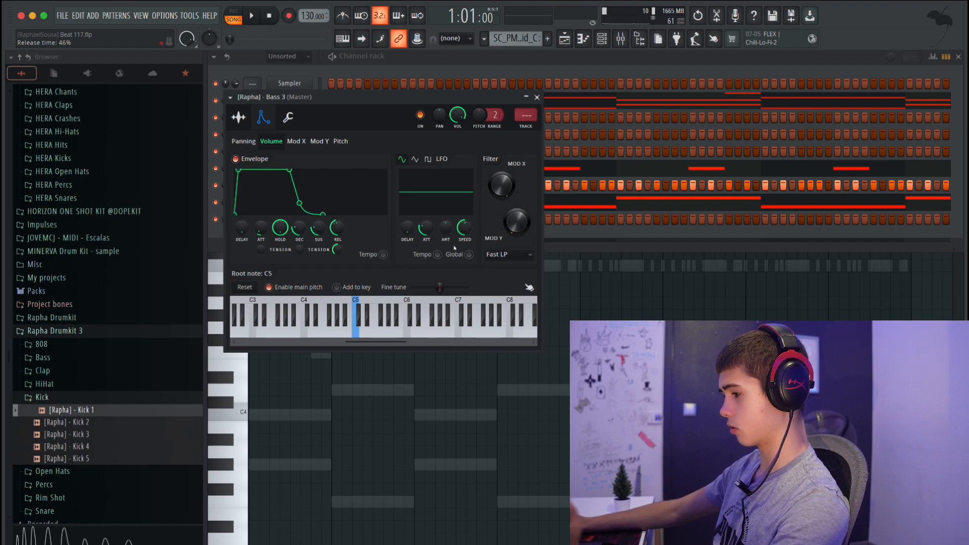
pyautogui.click(537, 97)
pyautogui.press('space')
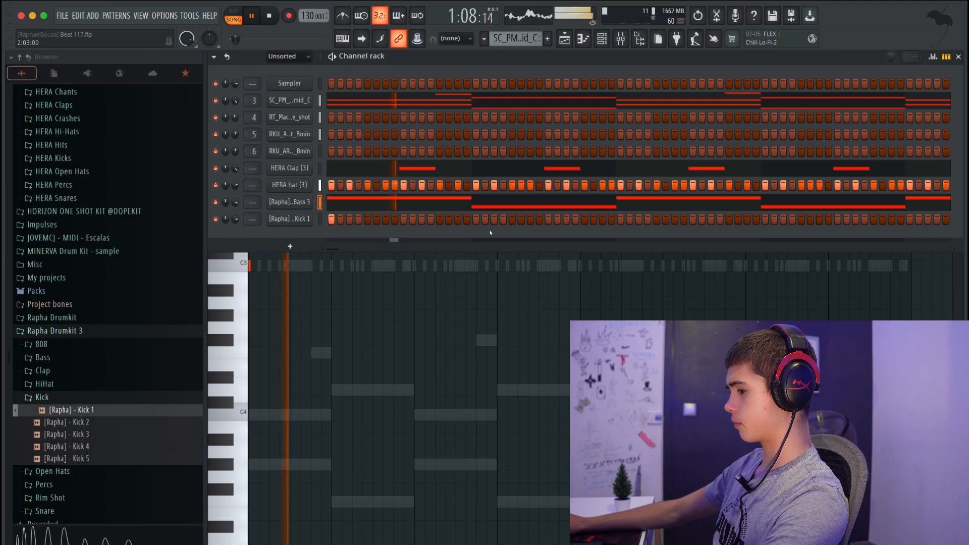
pyautogui.press('space')
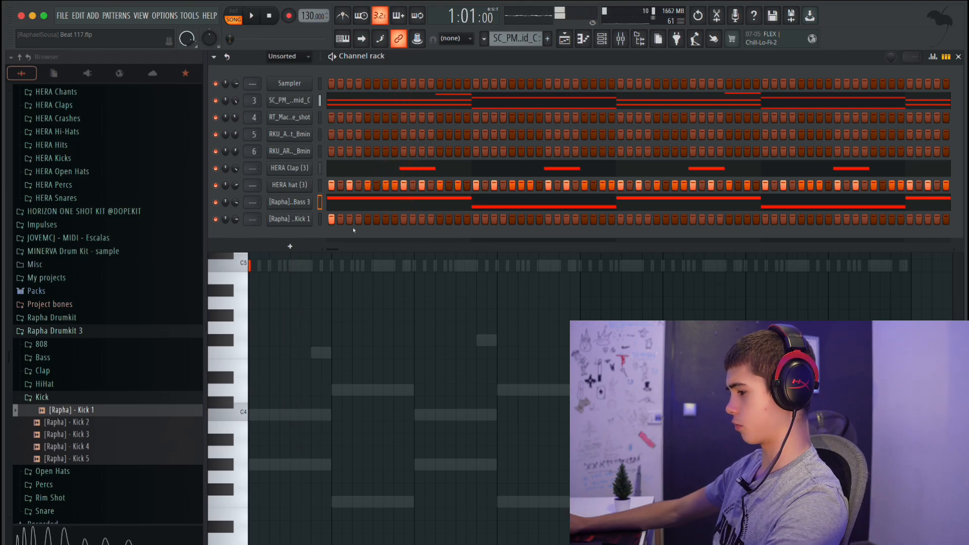
# Step: Try a C5 kick on step 7 and an F5 kick at the start of bar 2 in Kick 1's piano roll, and erase both
pyautogui.click(313, 275)
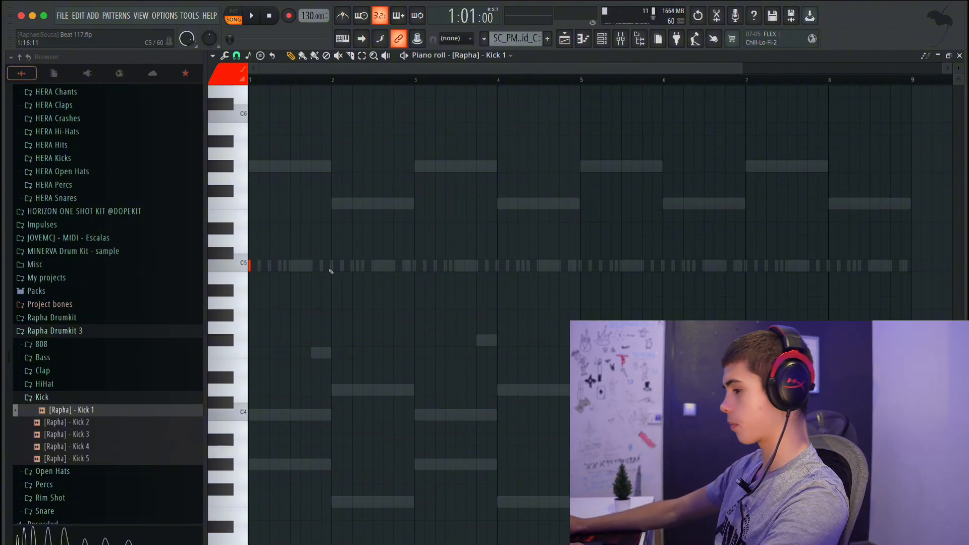
pyautogui.press('space')
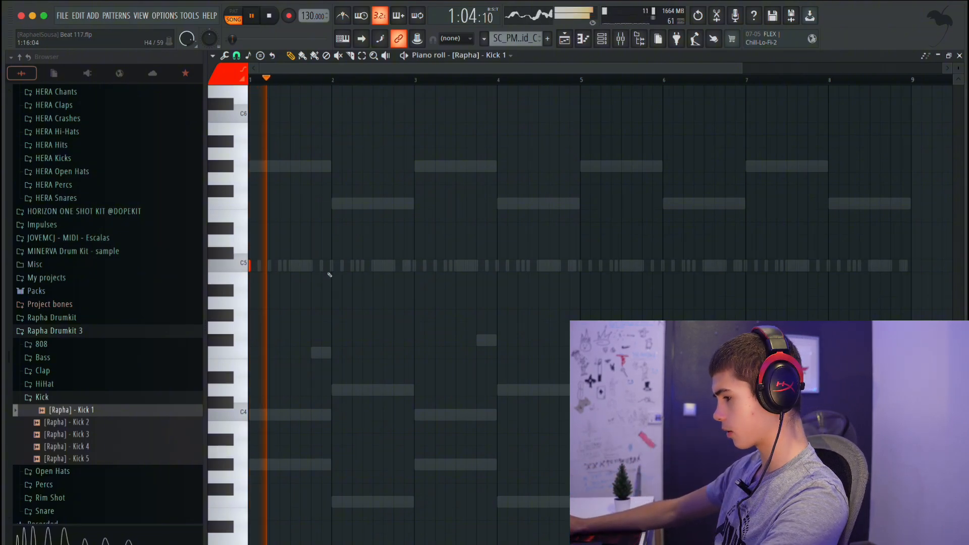
pyautogui.click(280, 269)
pyautogui.press('space')
pyautogui.press('space')
pyautogui.press('space')
pyautogui.rightClick(281, 267)
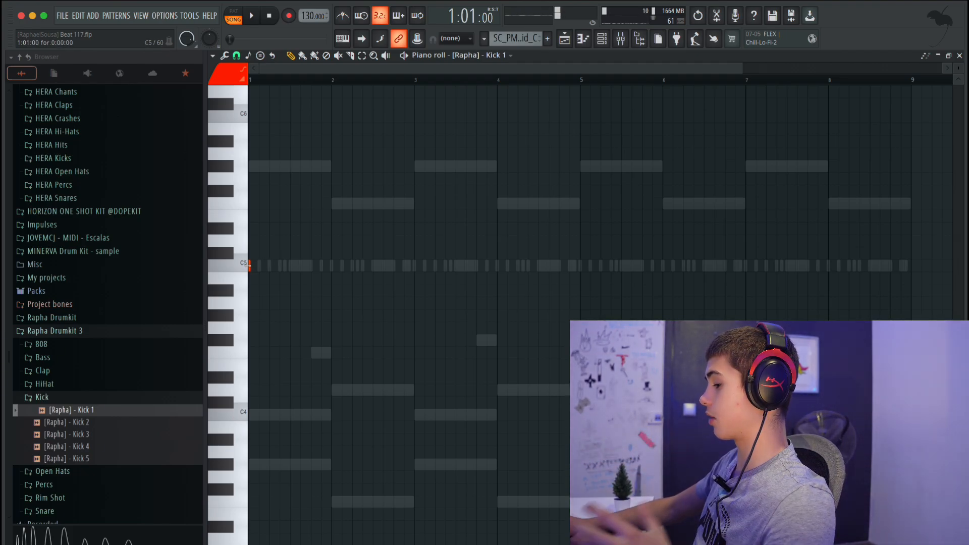
pyautogui.click(331, 203)
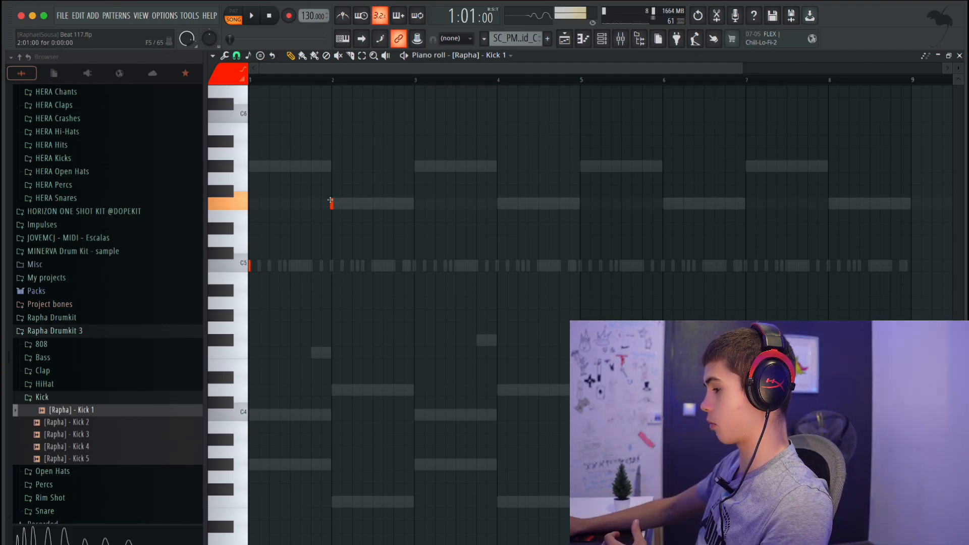
pyautogui.rightClick(336, 203)
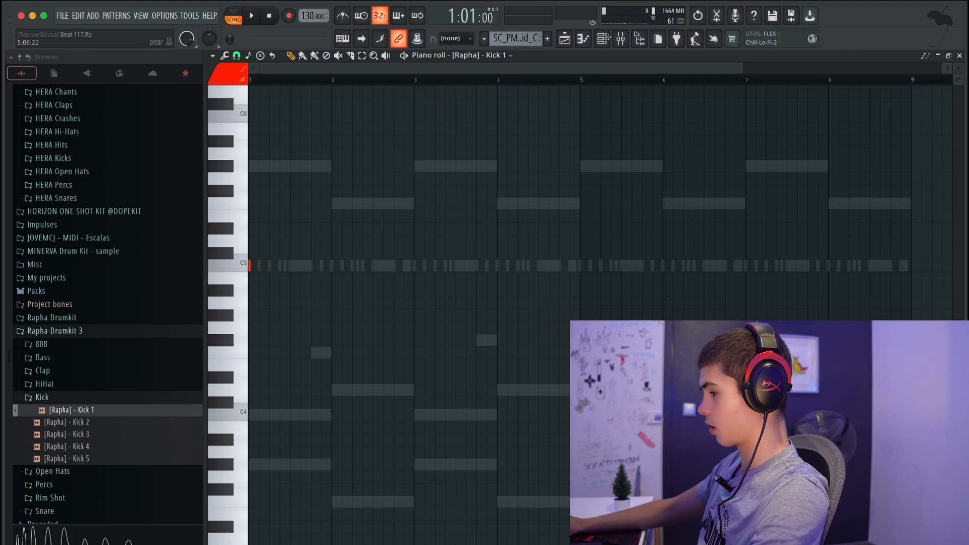
# Step: Place a C5 kick on step 7 of bar 1 in Kick 1's piano roll, and play the opening
pyautogui.click(270, 265)
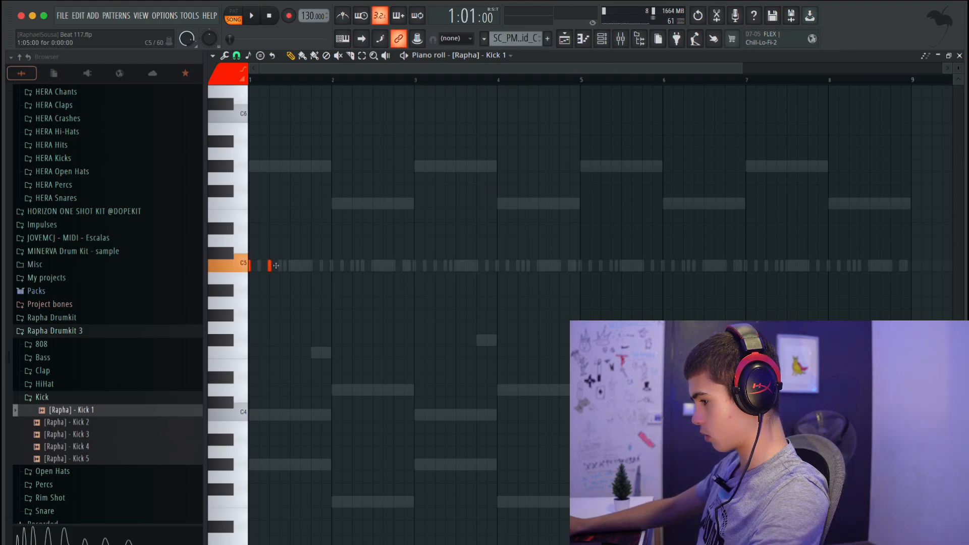
pyautogui.moveTo(276, 265); pyautogui.dragTo(287, 266)
pyautogui.press('space')
pyautogui.press('space')
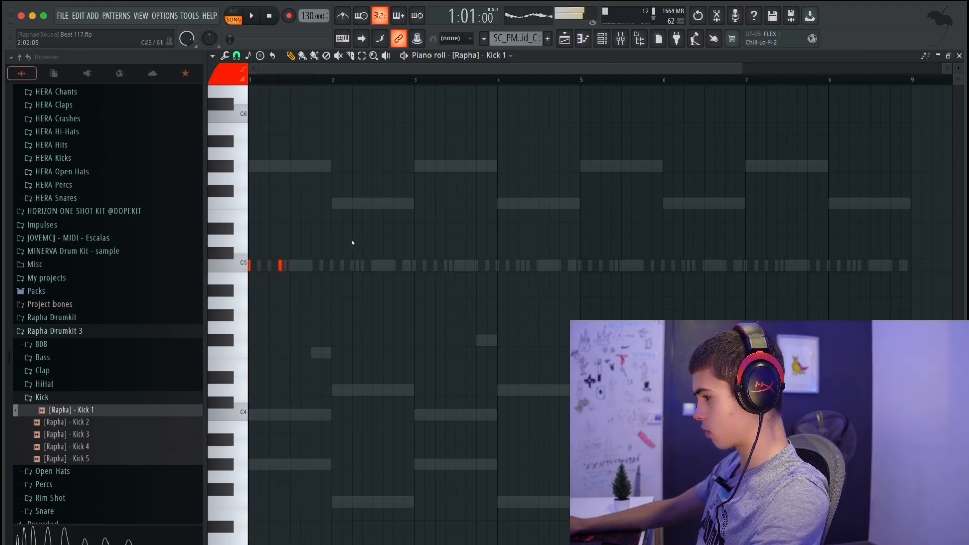
pyautogui.press('space')
pyautogui.press('space')
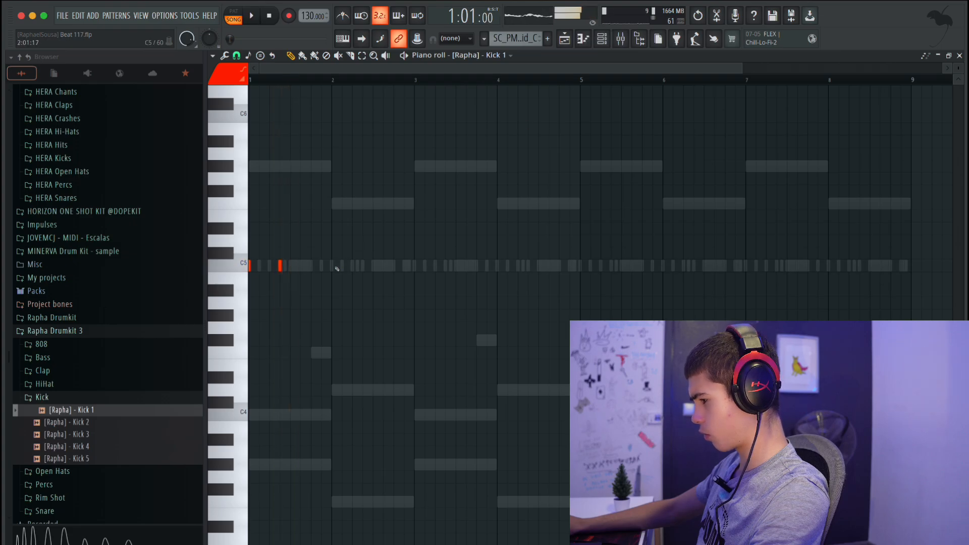
# Step: Try the opening C5 kick on step 3, restore it to step 1, and play the song
pyautogui.click(251, 268)
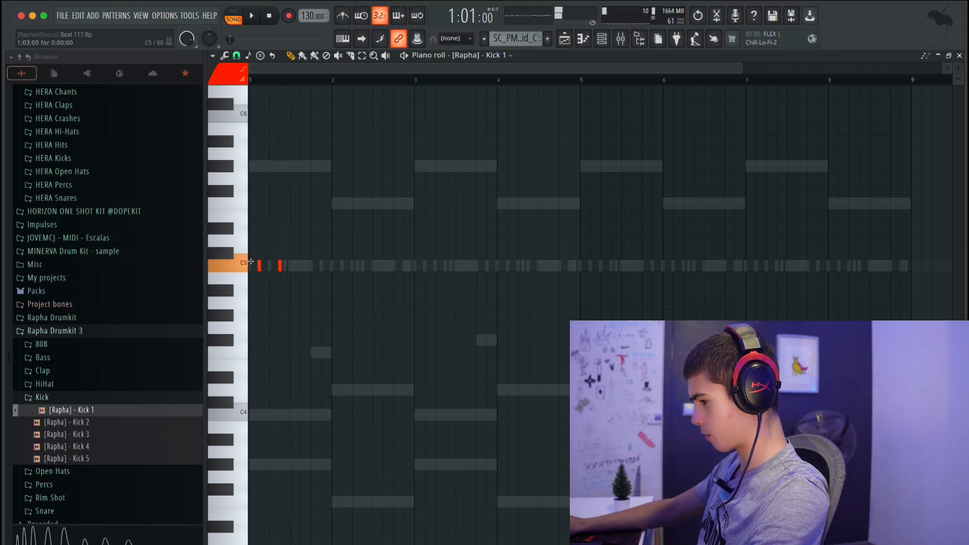
pyautogui.press('space')
pyautogui.press('space')
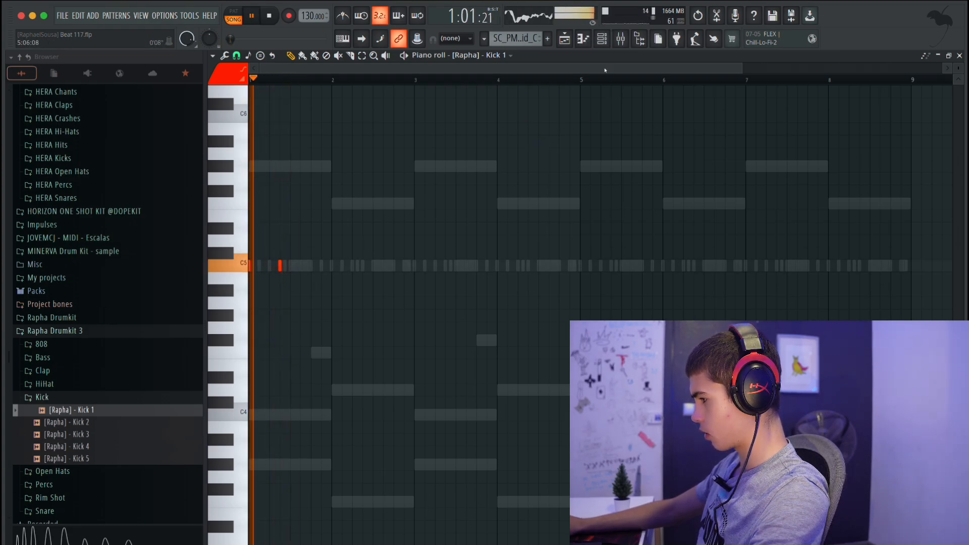
pyautogui.press('F6')
pyautogui.press('F6')
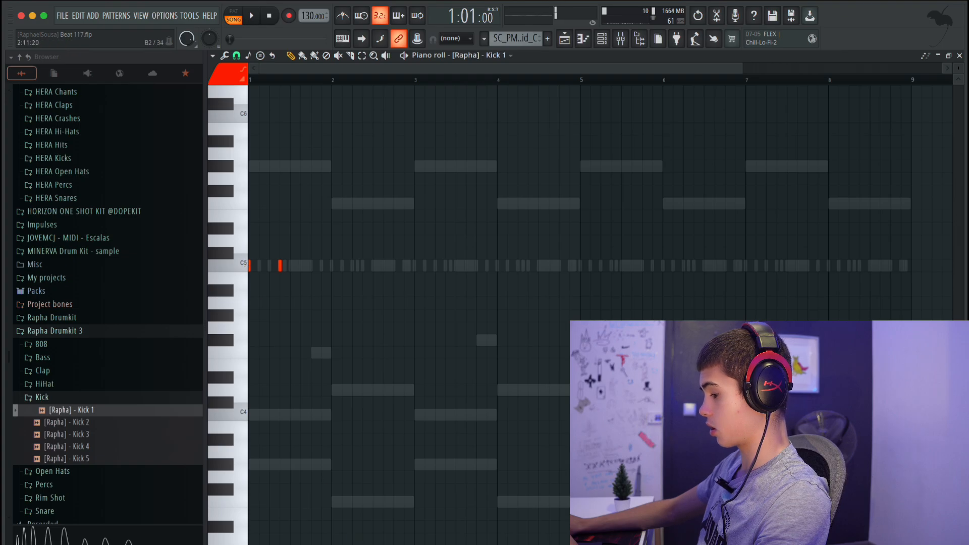
# Step: Raise the velocity of both Kick 1 notes to maximum, play the song, and collapse the velocity lane
pyautogui.moveTo(416, 544); pyautogui.dragTo(416, 218)
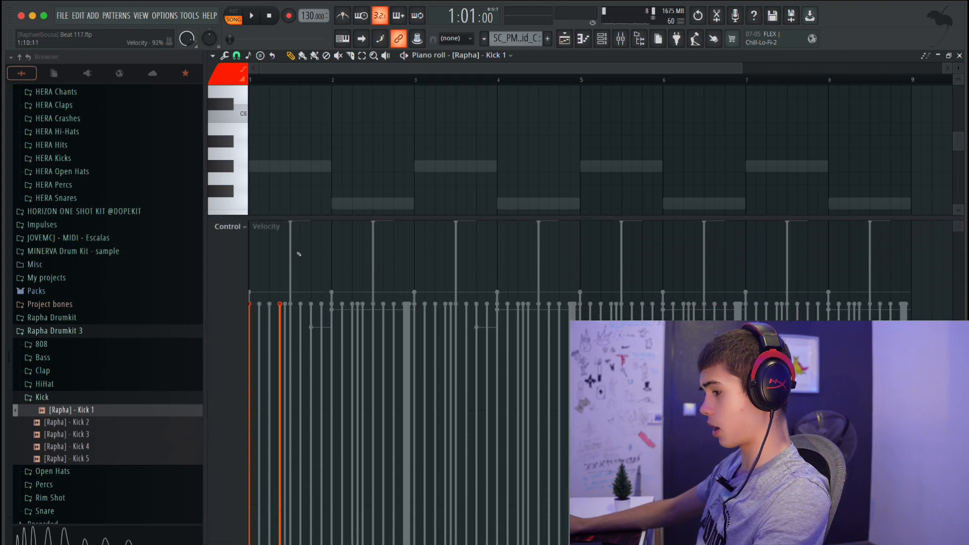
pyautogui.press('space')
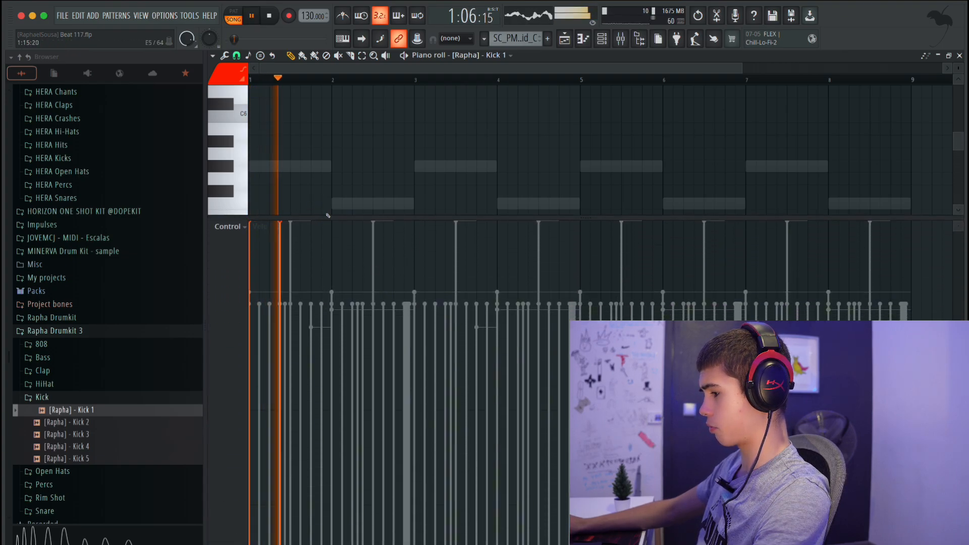
pyautogui.press('space')
pyautogui.moveTo(328, 217); pyautogui.dragTo(328, 543)
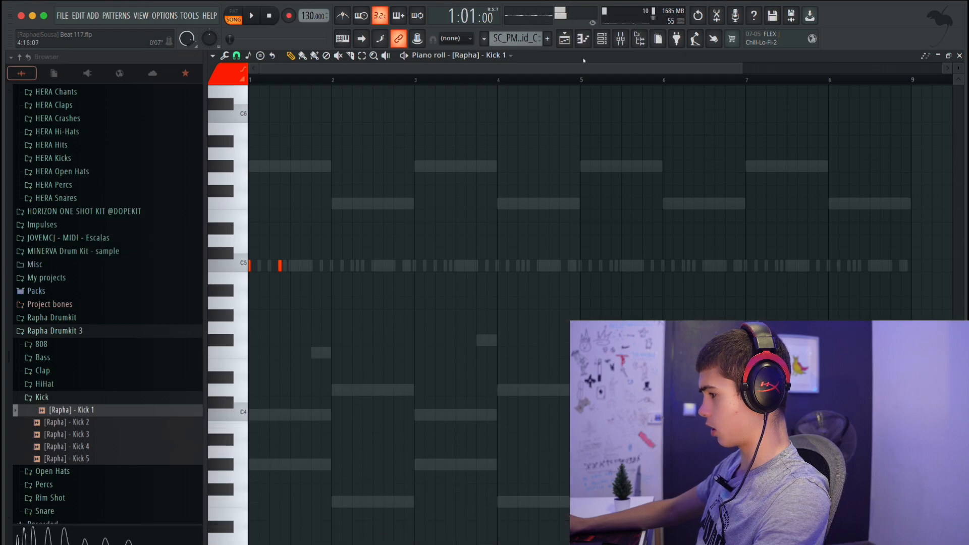
# Step: Set Kick 1's channel volume to 90% in the channel rack while playing the song
pyautogui.click(602, 39)
pyautogui.press('space')
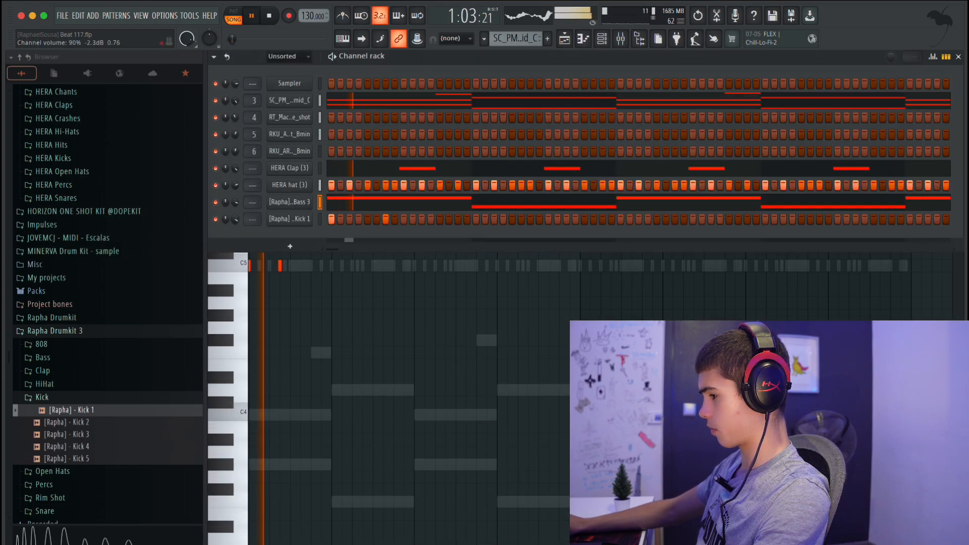
pyautogui.press('space')
pyautogui.press('space')
pyautogui.press('space')
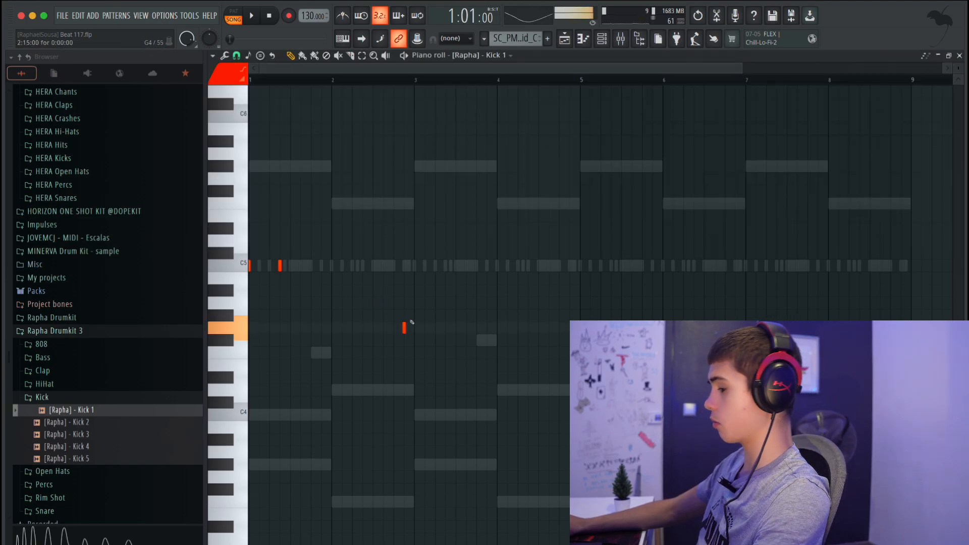
# Step: Add C5 kicks on steps 1 and 13 of bar 2 and step 1 of bar 3 while playing the song
pyautogui.press('F6')
pyautogui.press('space')
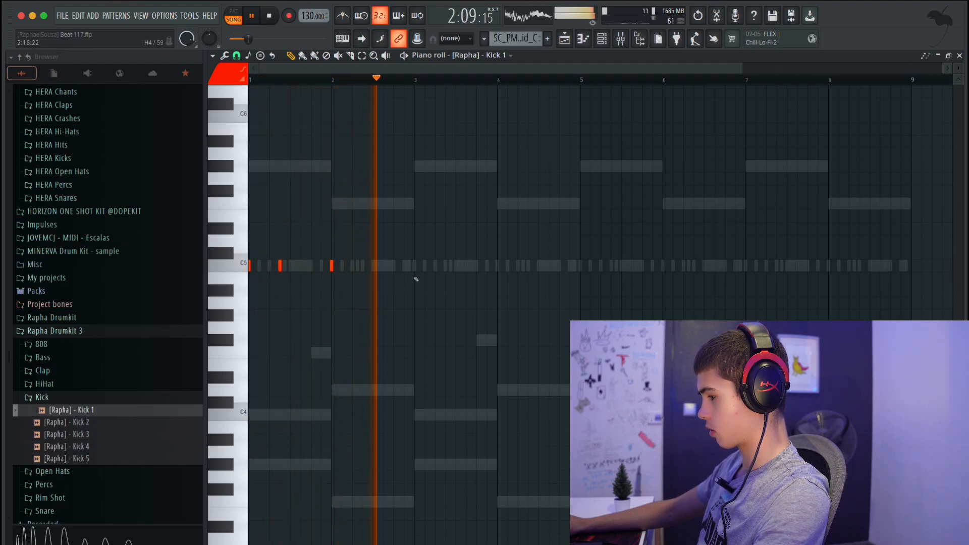
pyautogui.press('space')
pyautogui.press('space')
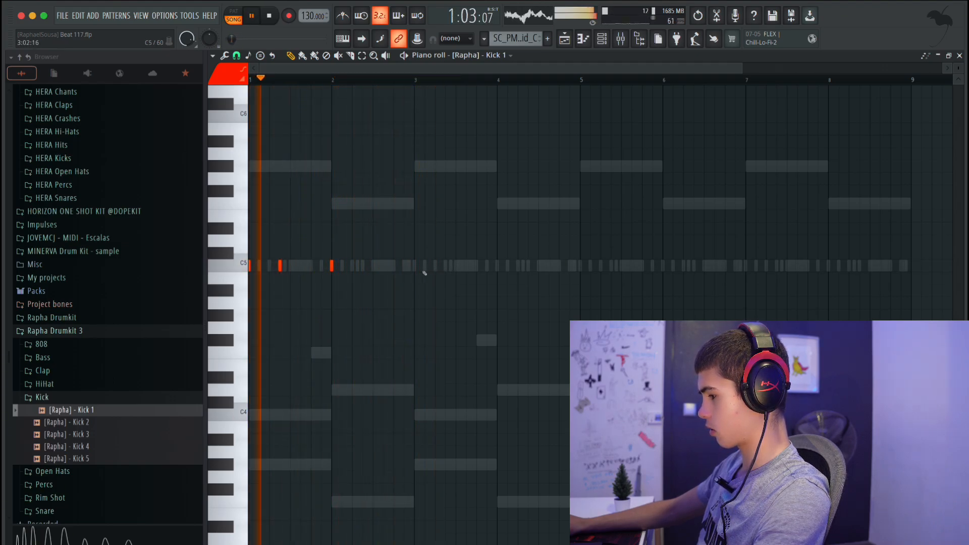
pyautogui.click(394, 267)
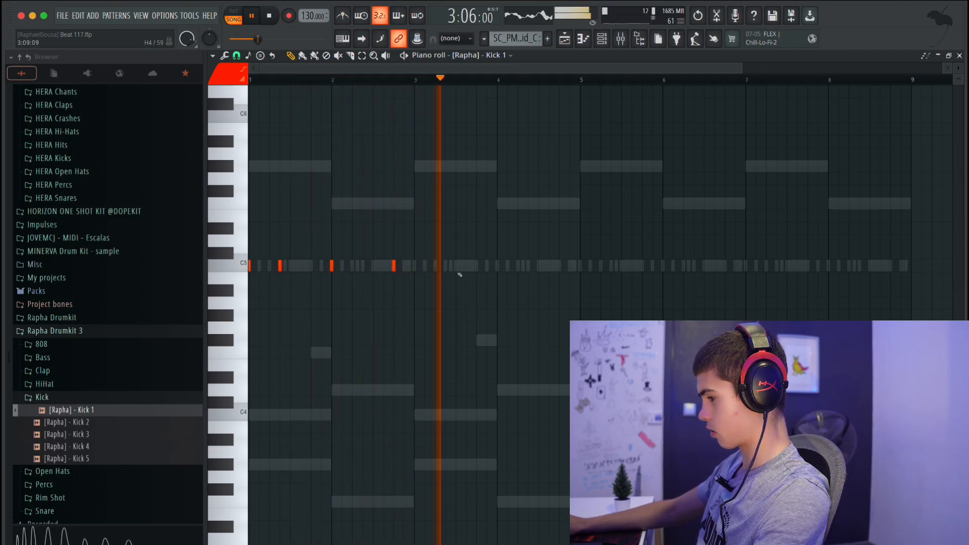
pyautogui.click(413, 268)
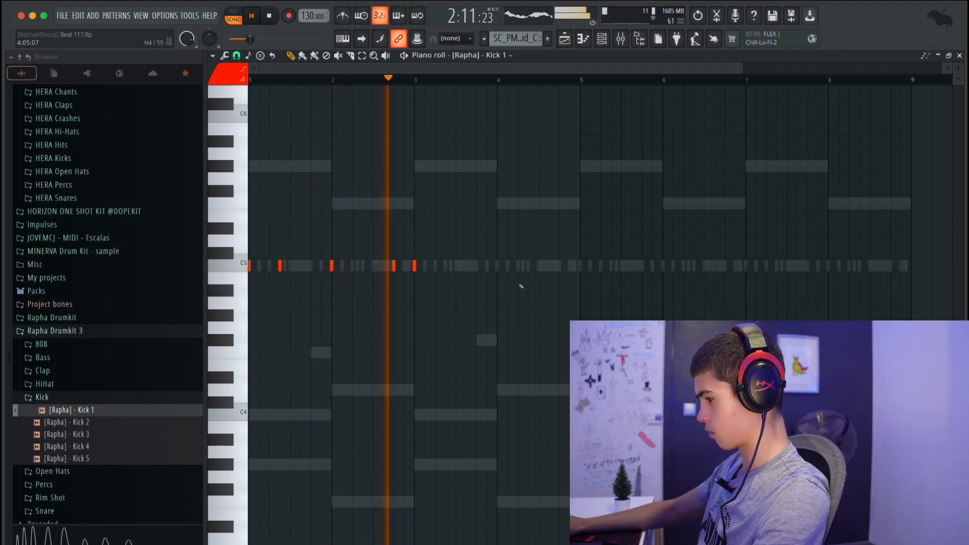
# Step: Add C5 kicks on steps 13 and 15 of bar 3 and on step 13 of bar 4
pyautogui.click(478, 267)
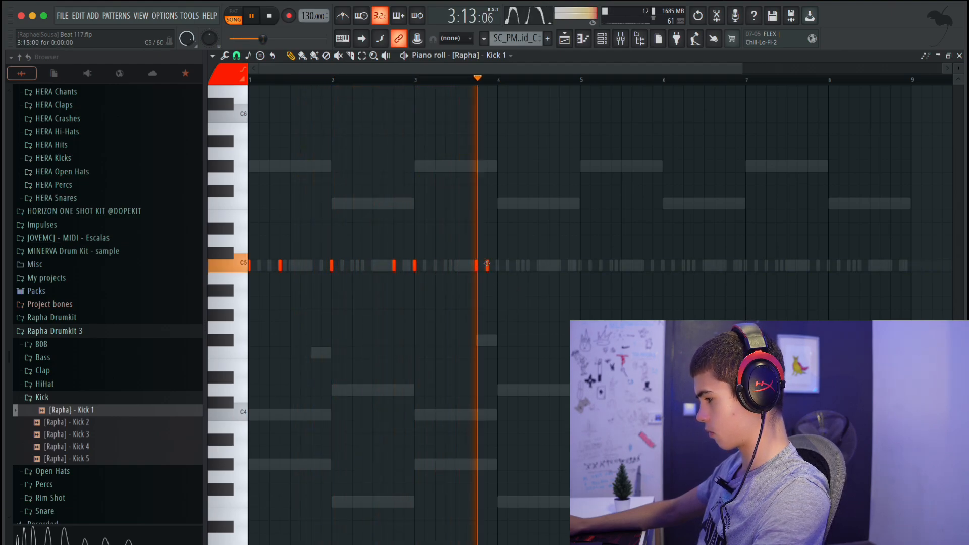
pyautogui.click(488, 267)
pyautogui.click(560, 267)
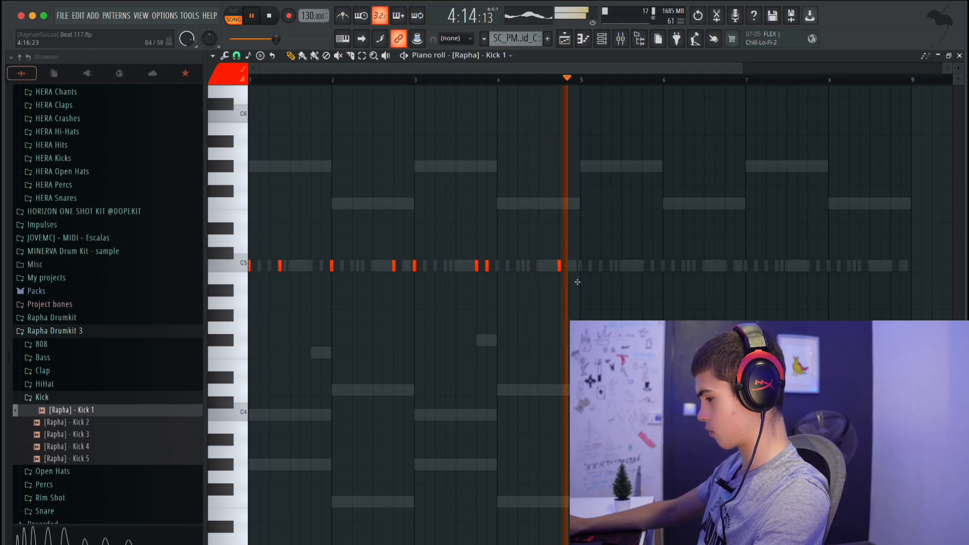
# Step: Shift the bar 4 kick to step 11 and duplicate the four-bar Kick 1 pattern into bars 5 to 8
pyautogui.press('space')
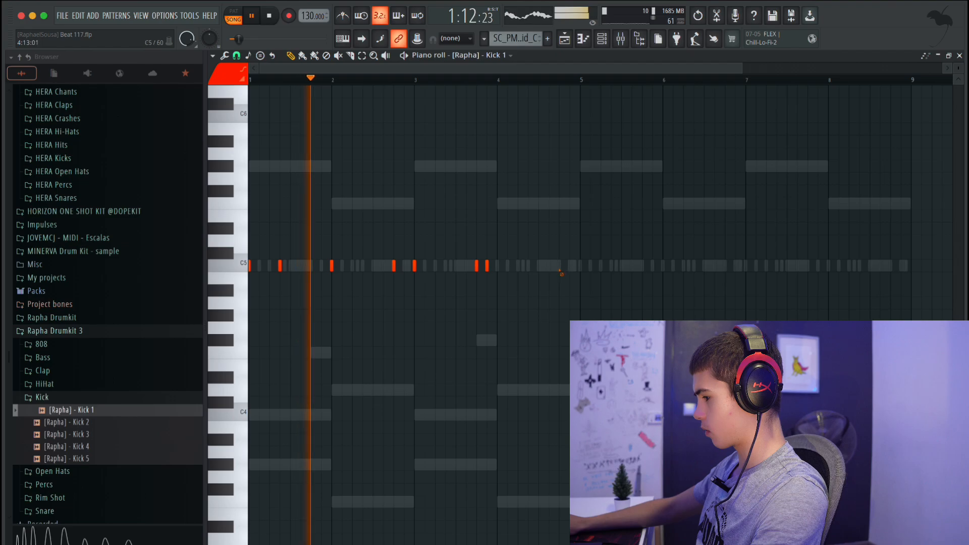
pyautogui.moveTo(580, 79); pyautogui.dragTo(266, 95)
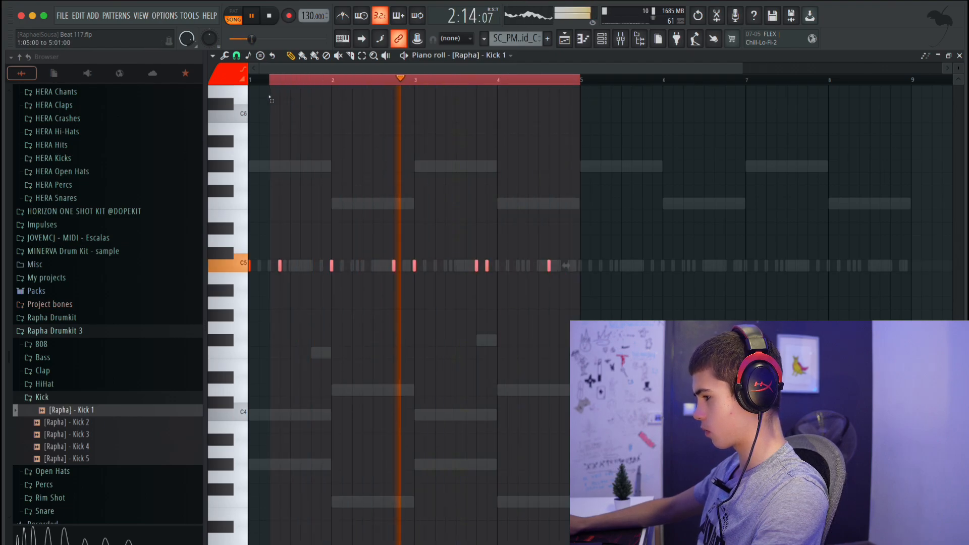
pyautogui.hotkey('ctrl', 'b')
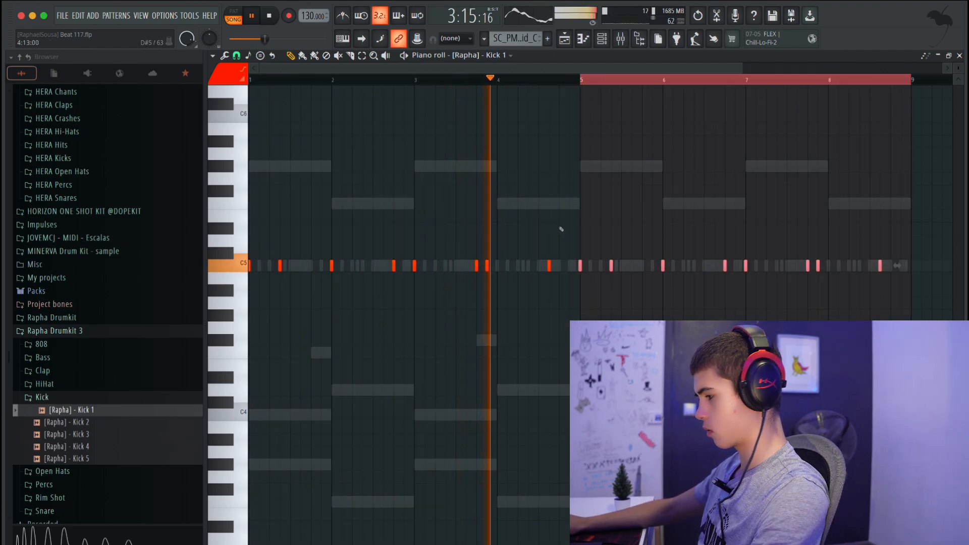
# Step: Add C5 kicks on steps 13 and 15 of bar 8 and listen to the pattern
pyautogui.click(892, 268)
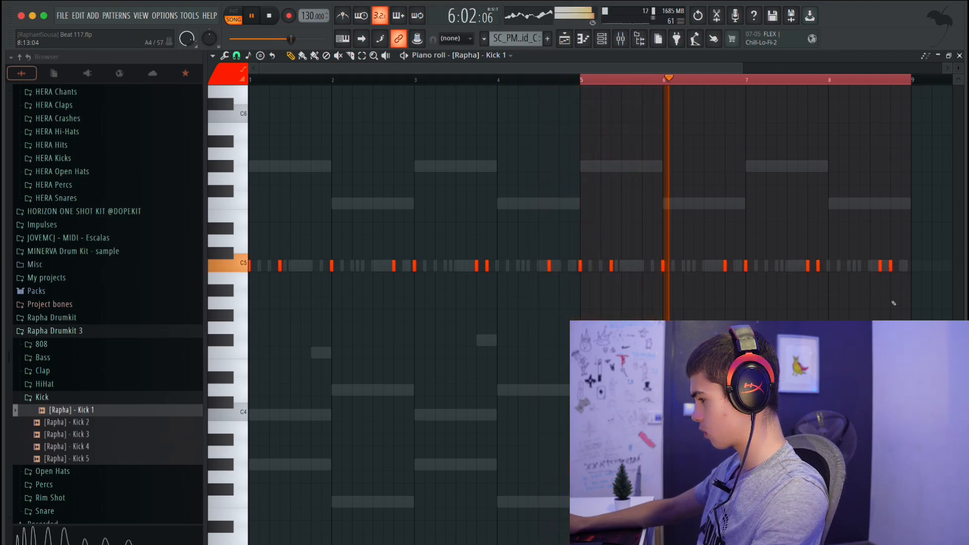
pyautogui.rightClick(819, 267)
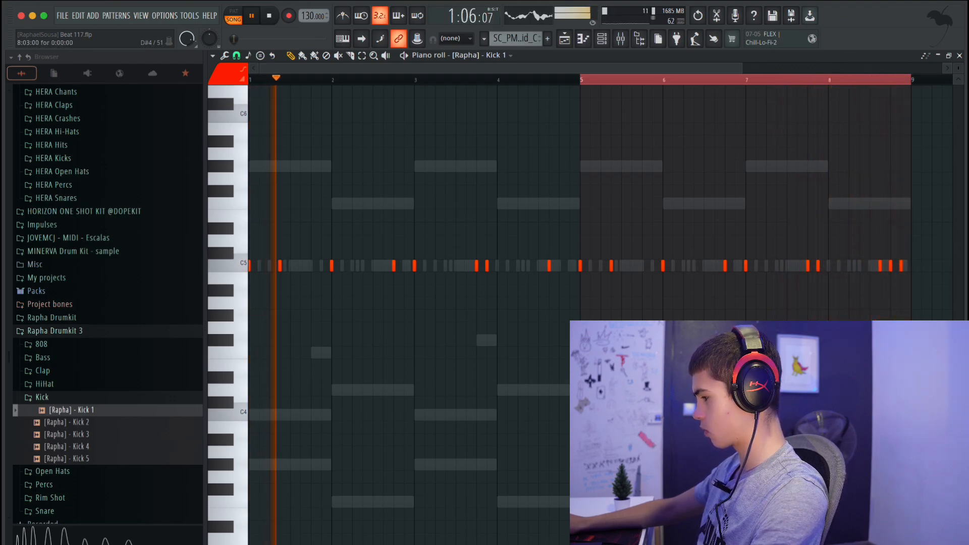
pyautogui.press('space')
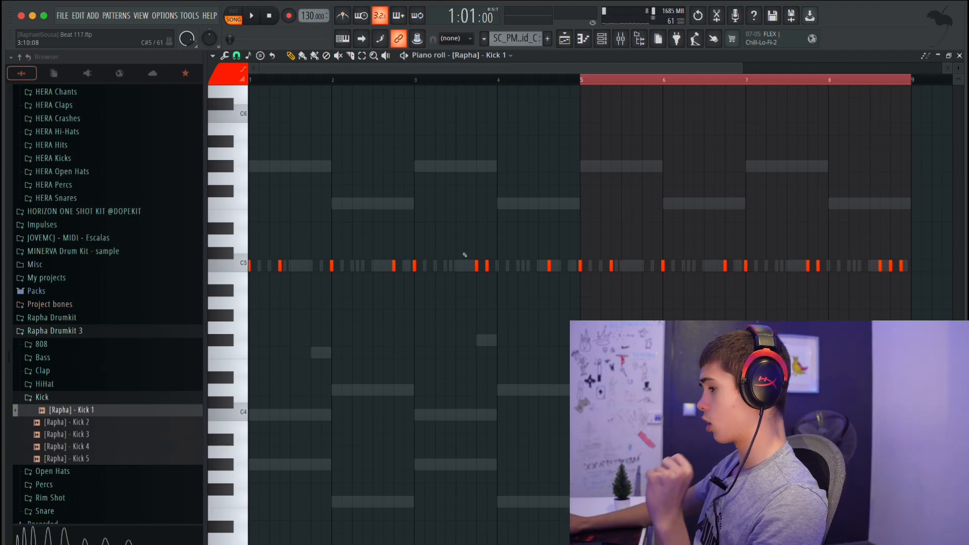
# Step: Audition the Rapha Drumkit 3 808 samples Zay 2 and Spinz, and add 808 - Spinz as a channel below Kick 1
pyautogui.click(71, 400)
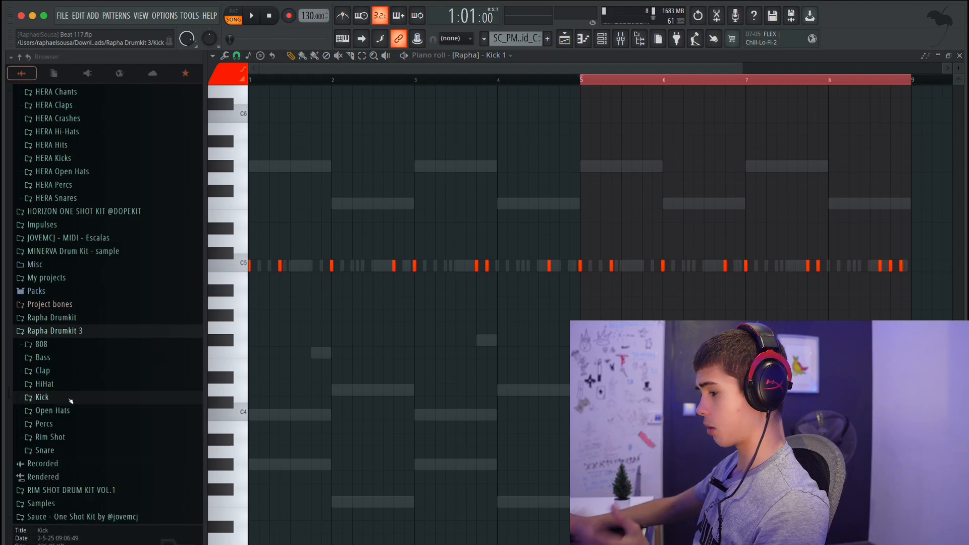
pyautogui.click(608, 43)
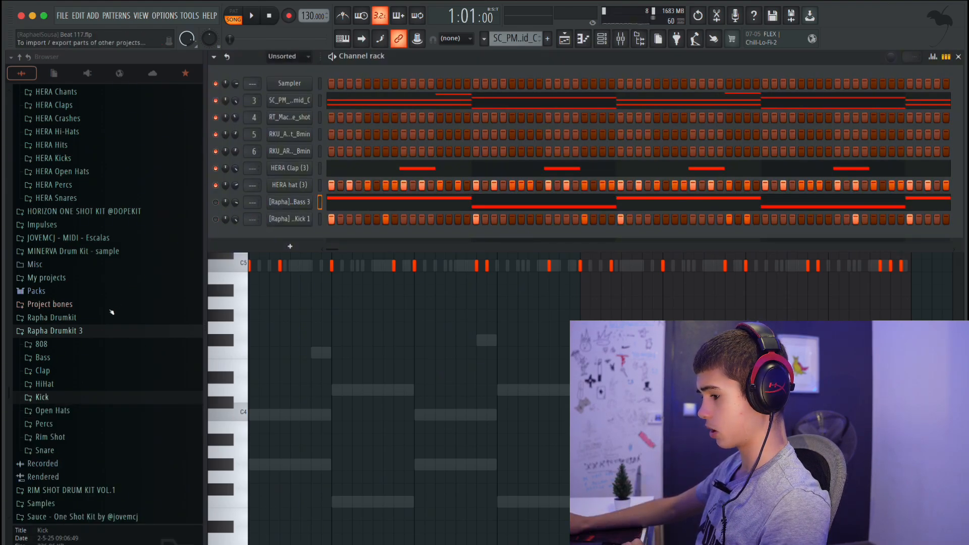
pyautogui.click(41, 343)
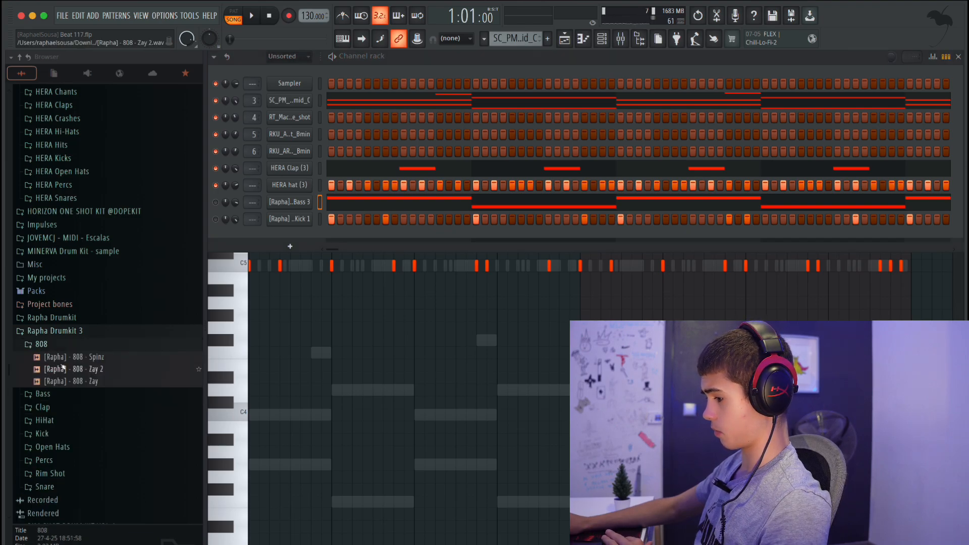
pyautogui.click(71, 369)
pyautogui.click(76, 357)
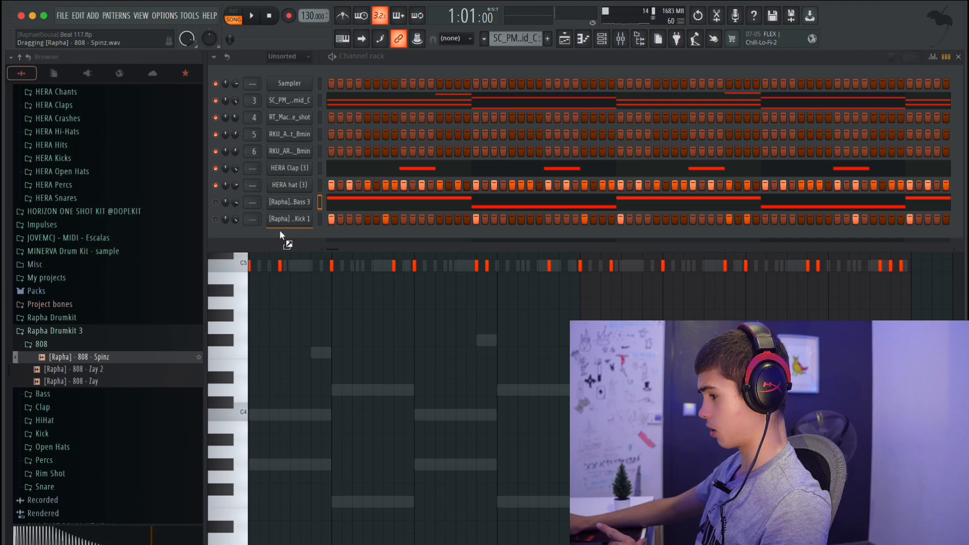
pyautogui.moveTo(281, 235); pyautogui.dragTo(283, 235)
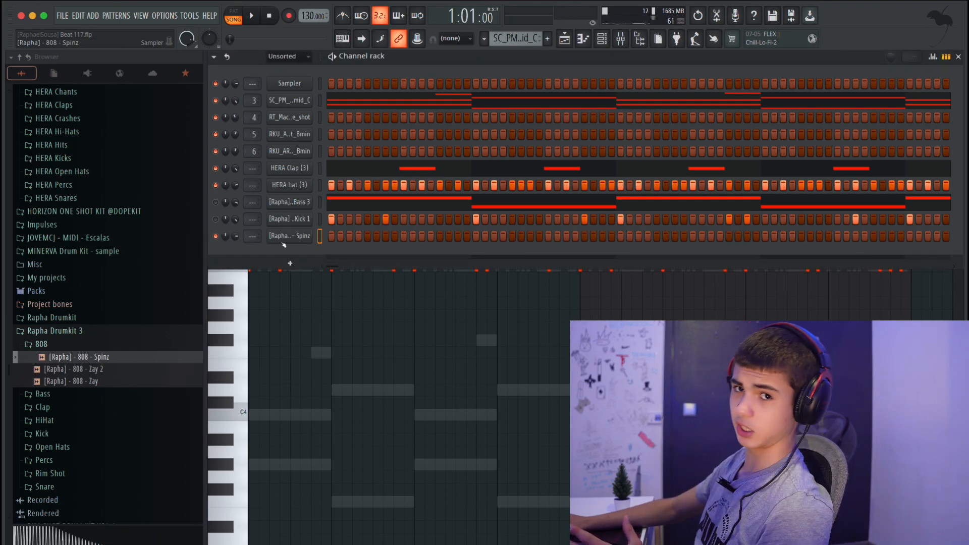
# Step: Enable Cut itself on the 808 - Spinz channel
pyautogui.rightClick(305, 237)
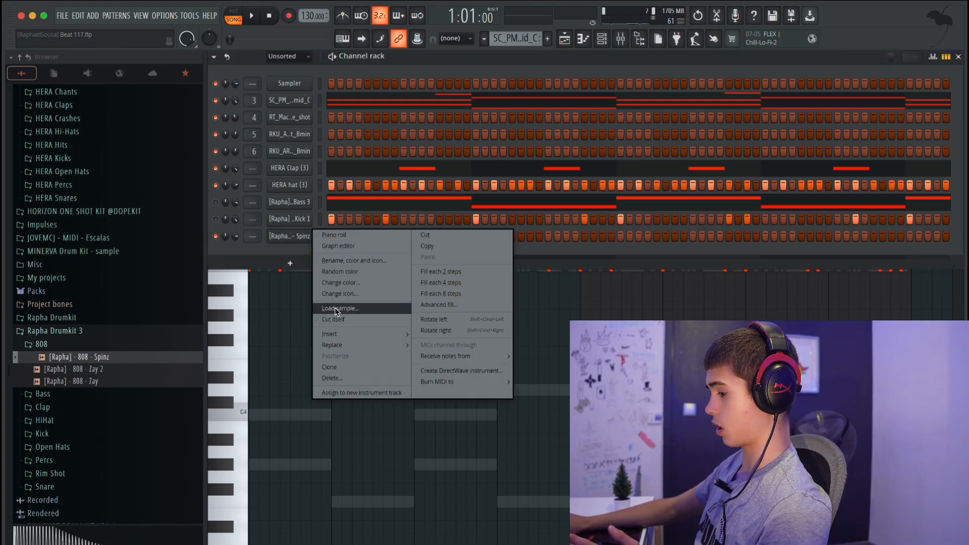
pyautogui.click(334, 319)
pyautogui.rightClick(302, 241)
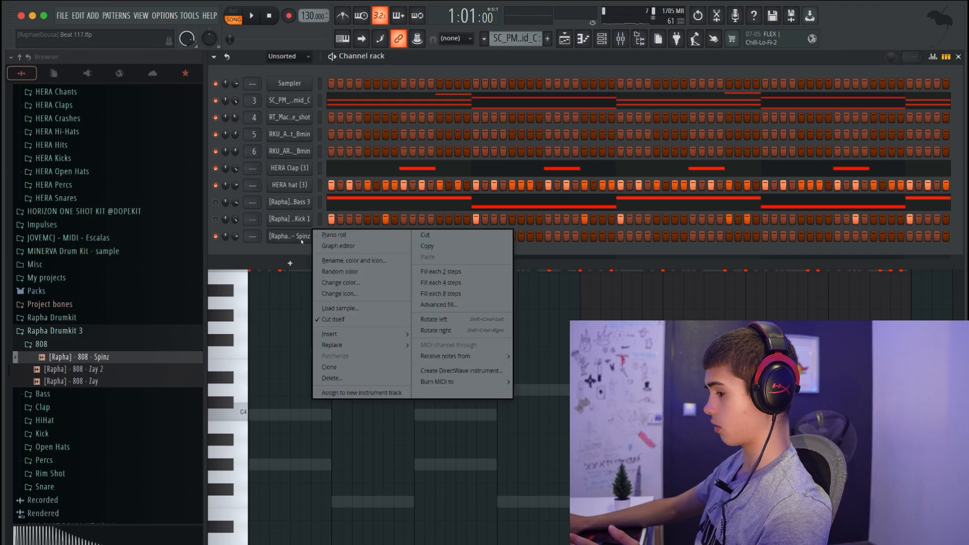
pyautogui.click(333, 236)
# Step: Look at the volume envelope settings of the 808 - Spinz channel and close its window
pyautogui.click(601, 39)
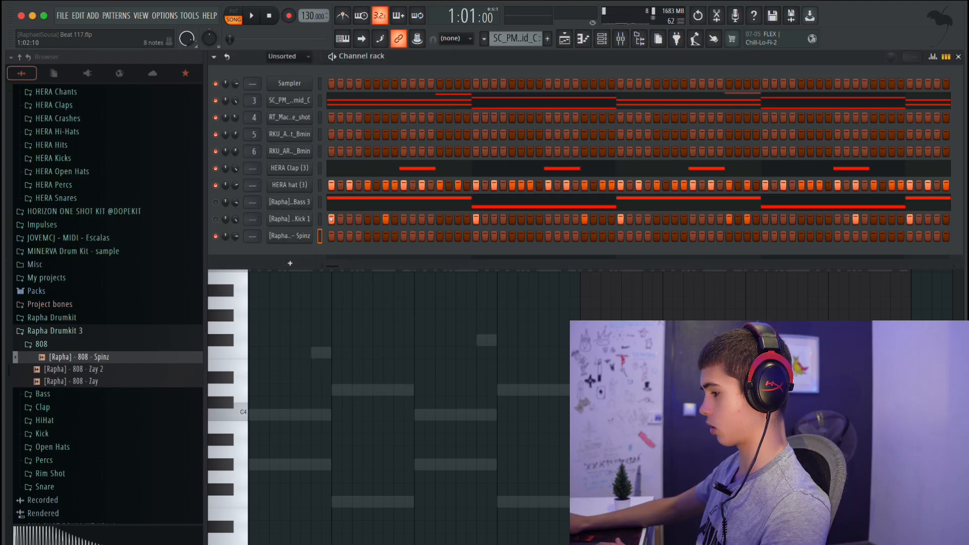
pyautogui.click(306, 237)
pyautogui.click(293, 147)
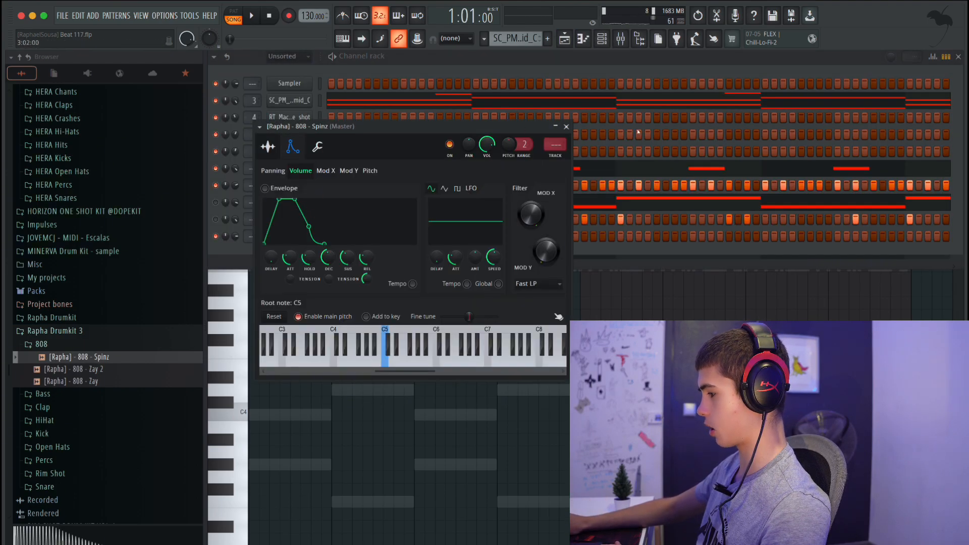
pyautogui.click(567, 127)
# Step: Open the 808 - Spinz piano roll and place a G#5 note on step 1 of bar 1
pyautogui.rightClick(302, 236)
pyautogui.click(330, 236)
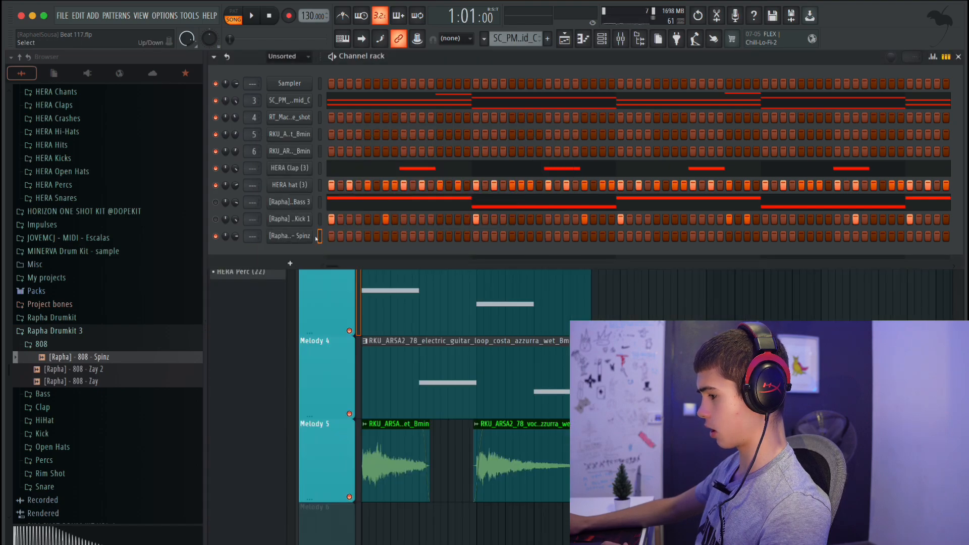
pyautogui.rightClick(308, 237)
pyautogui.click(334, 235)
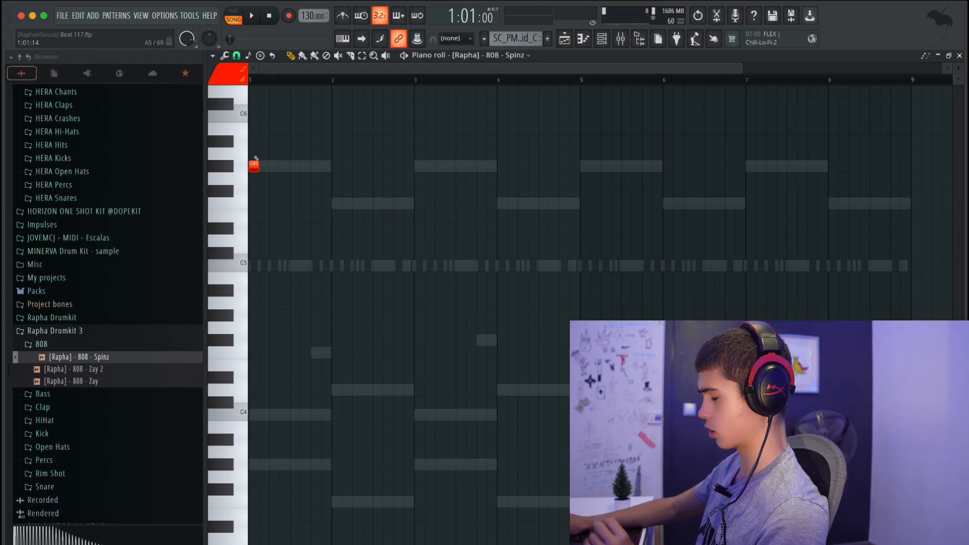
pyautogui.scroll(3, 285, 192)
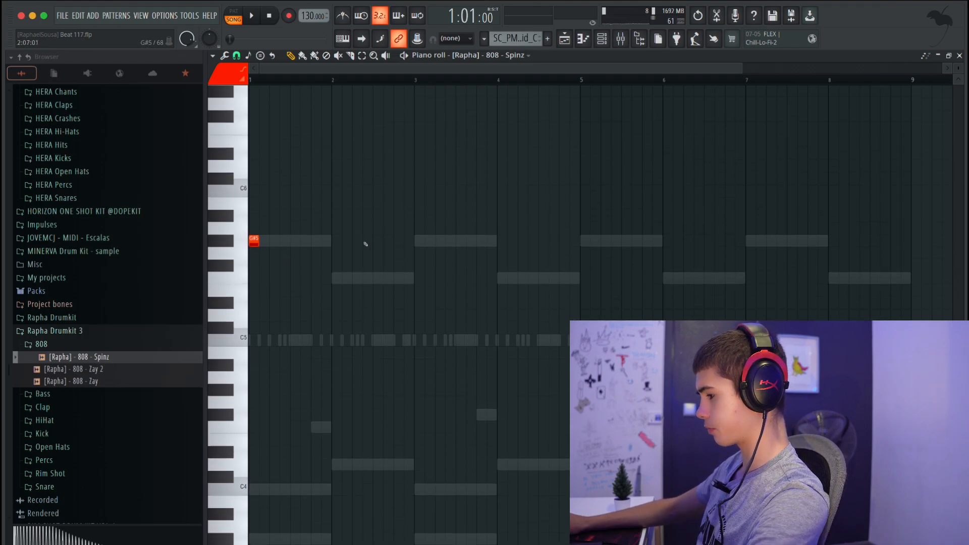
# Step: Expose the velocity lane and play the song with the first 808 note
pyautogui.press('space')
pyautogui.press('space')
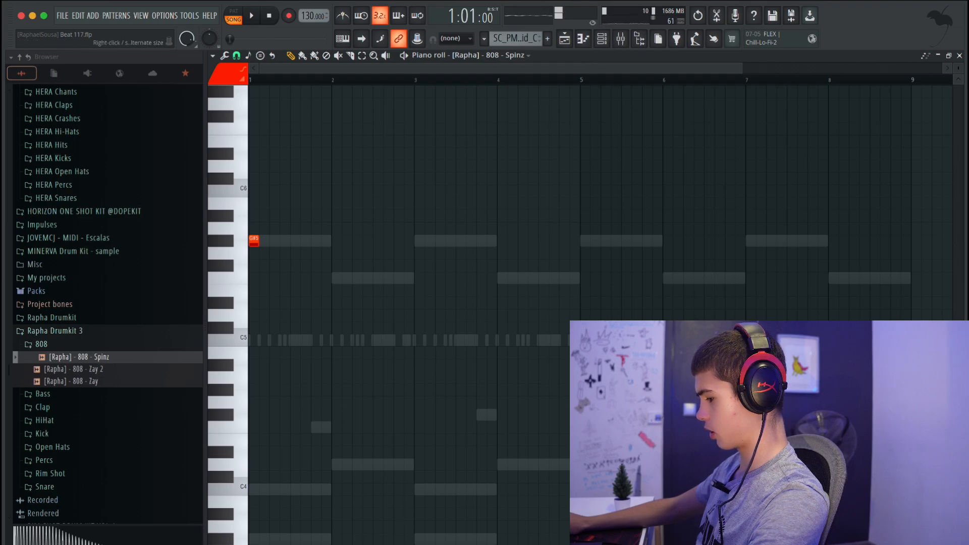
pyautogui.moveTo(441, 544); pyautogui.dragTo(384, 534)
pyautogui.press('space')
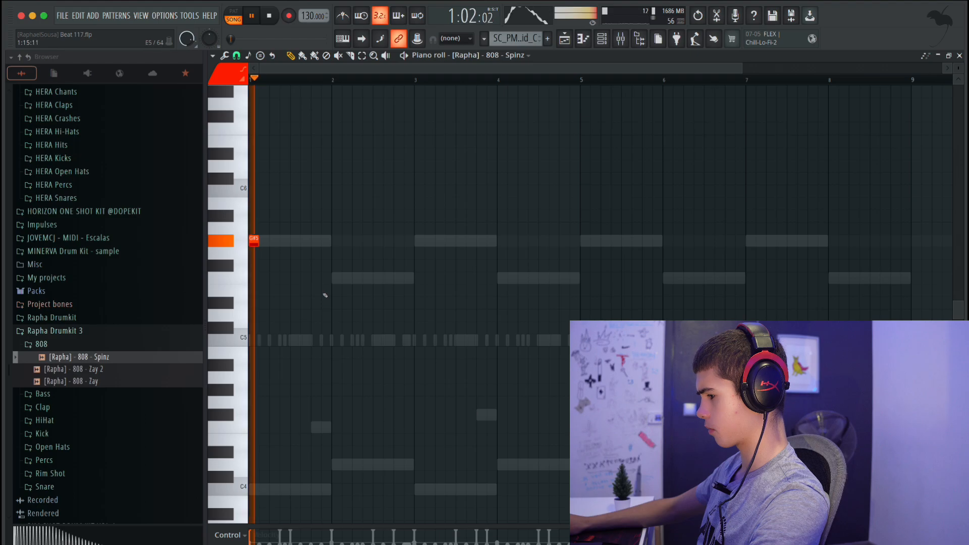
pyautogui.click(302, 242)
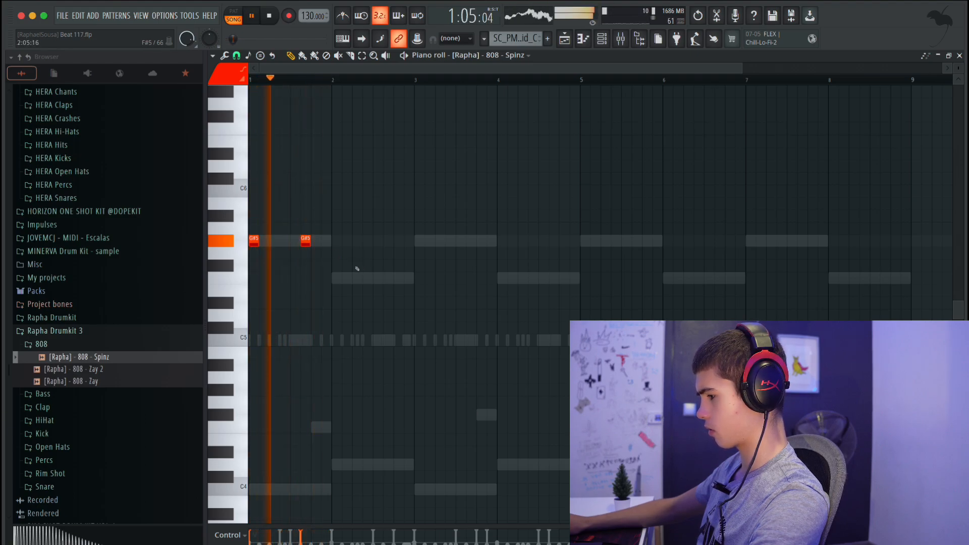
pyautogui.rightClick(303, 242)
pyautogui.press('space')
pyautogui.press('space')
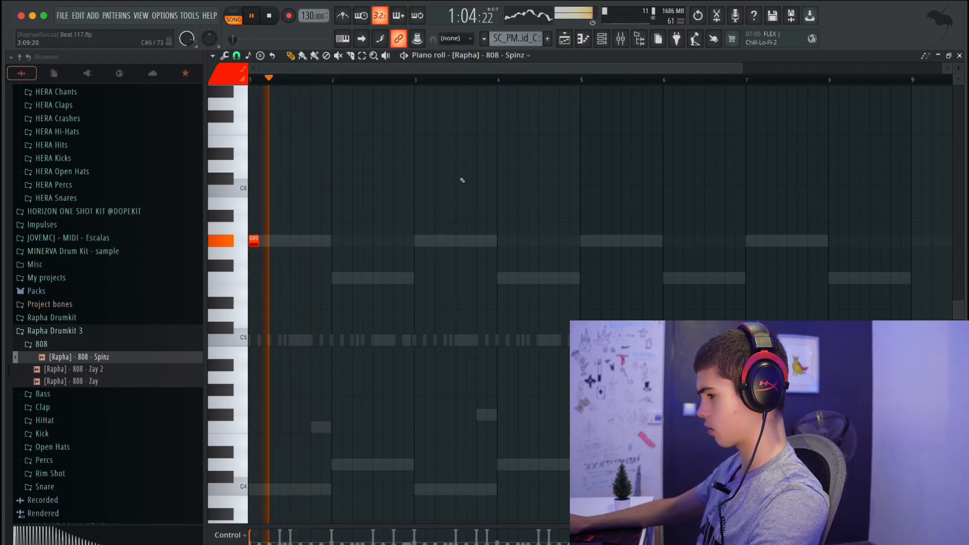
# Step: Add F5 notes on steps 1 and 13 of bar 2 and a G#5 note on step 7 of bar 1
pyautogui.click(336, 278)
pyautogui.click(398, 278)
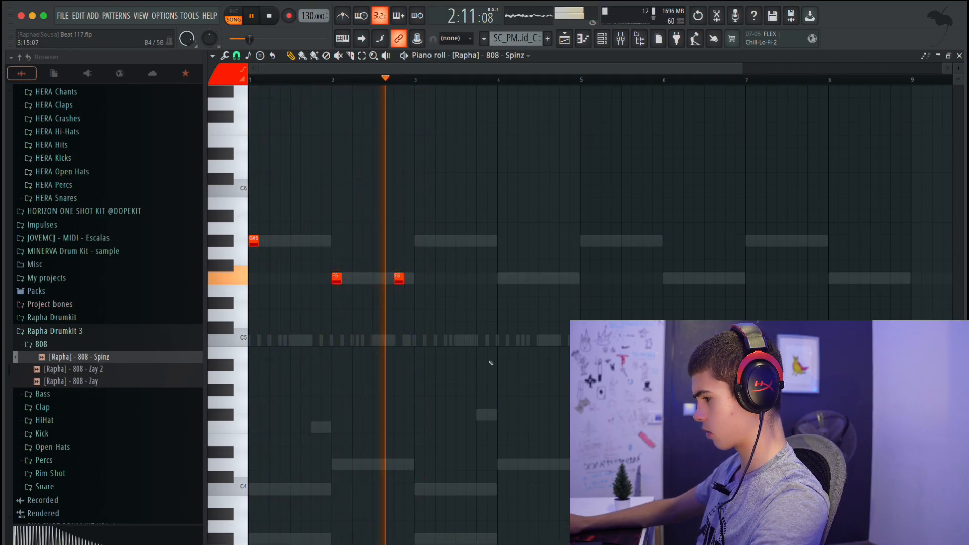
pyautogui.click(431, 277)
pyautogui.rightClick(432, 278)
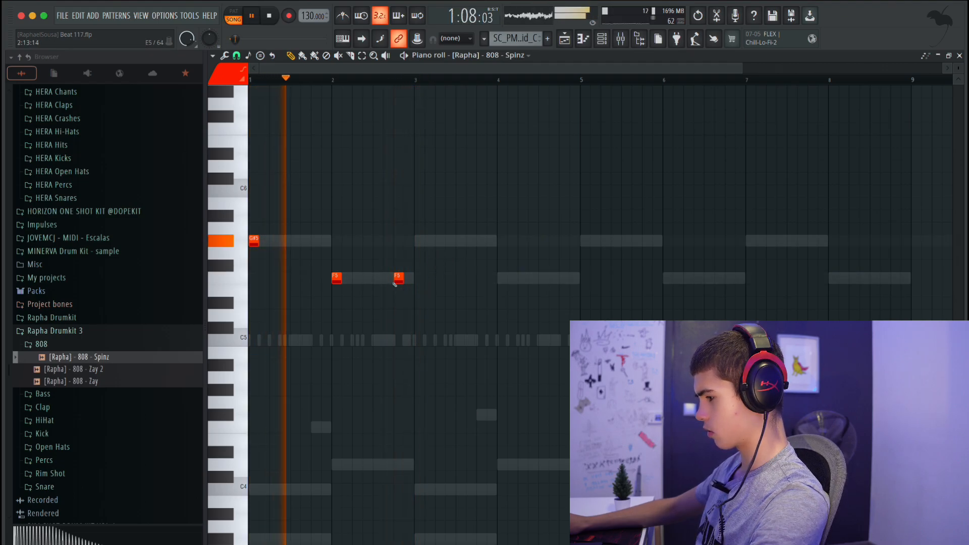
pyautogui.click(285, 241)
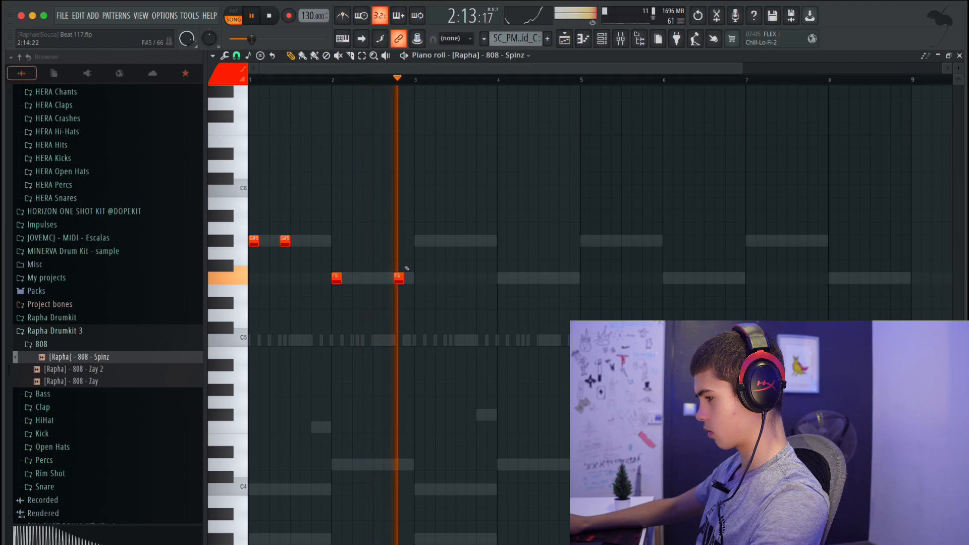
# Step: Place G#5 notes on steps 1 and 5 of bar 3 while the song plays
pyautogui.click(430, 241)
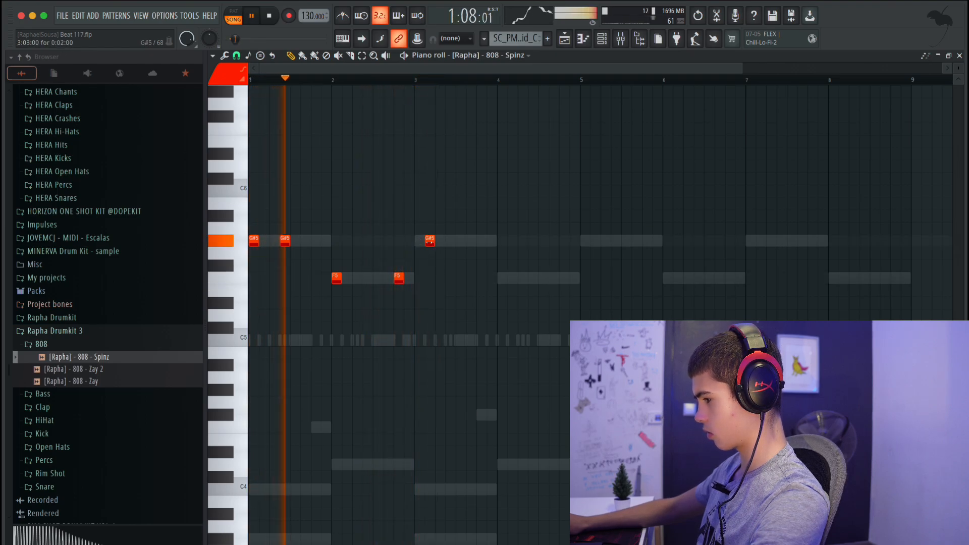
pyautogui.moveTo(430, 241); pyautogui.dragTo(419, 241)
pyautogui.click(440, 241)
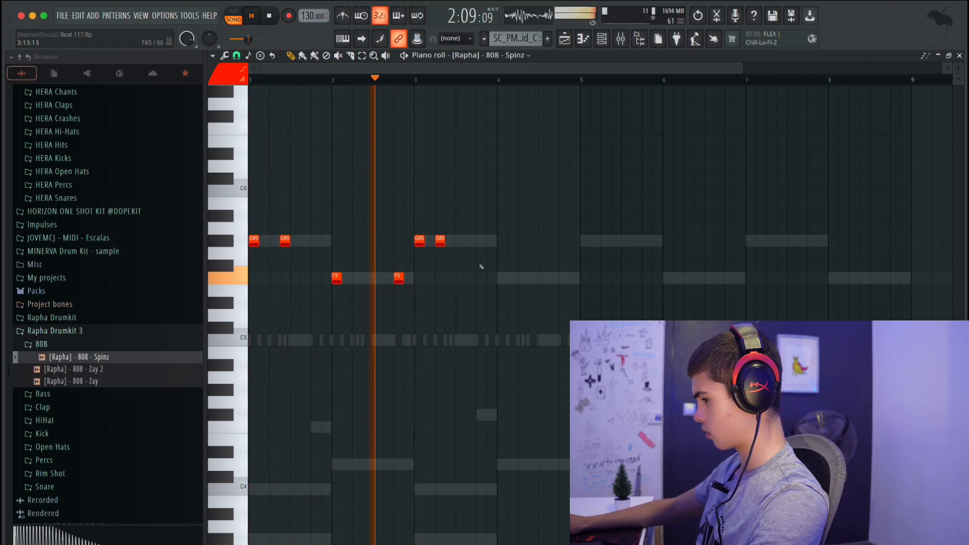
# Step: Delete the G#5 note on step 5 of bar 3 and replace bar 2's second F5 note with one on step 11
pyautogui.press('space')
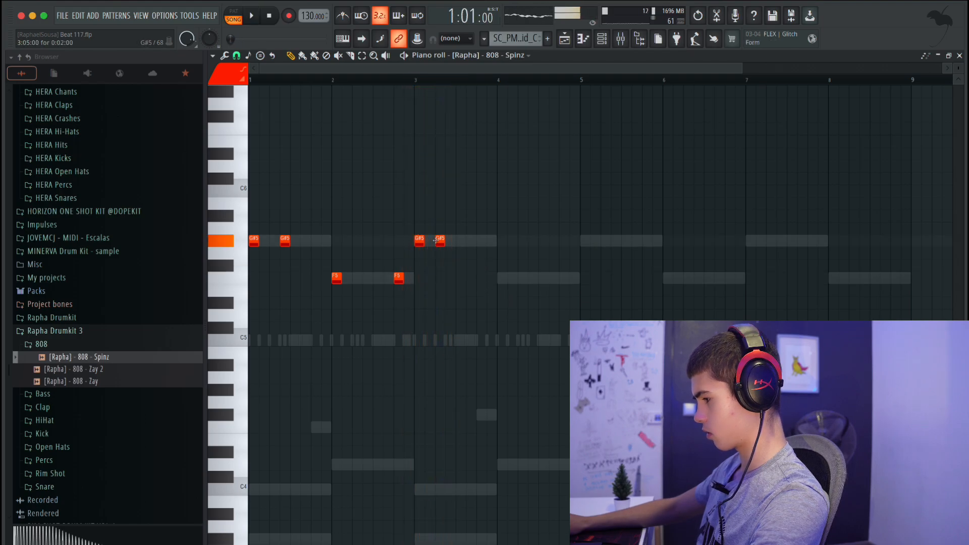
pyautogui.rightClick(440, 241)
pyautogui.press('space')
pyautogui.rightClick(399, 278)
pyautogui.click(388, 278)
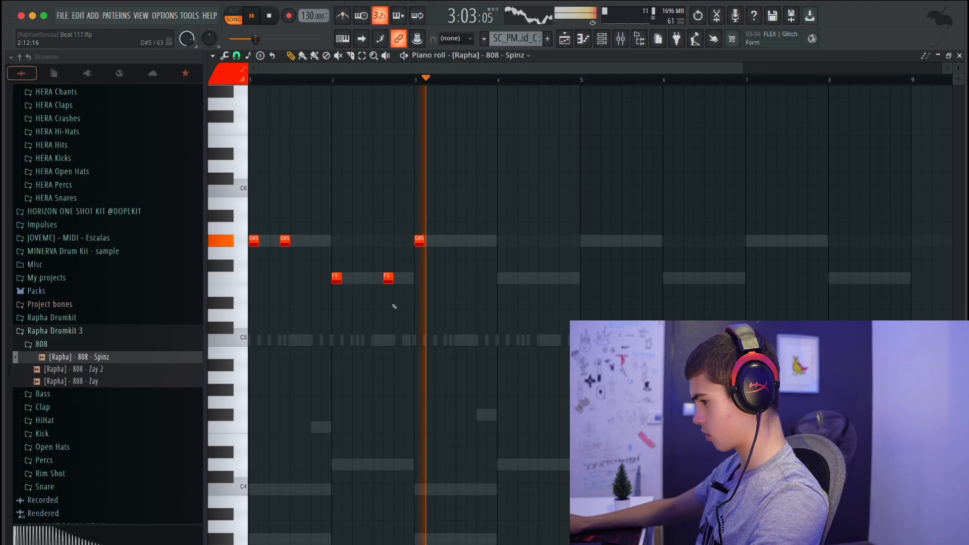
# Step: Add a C6 note on step 13 of bar 3 and an F5 note on step 1 of bar 4, removing the trial bar 4 notes
pyautogui.click(491, 241)
pyautogui.click(512, 290)
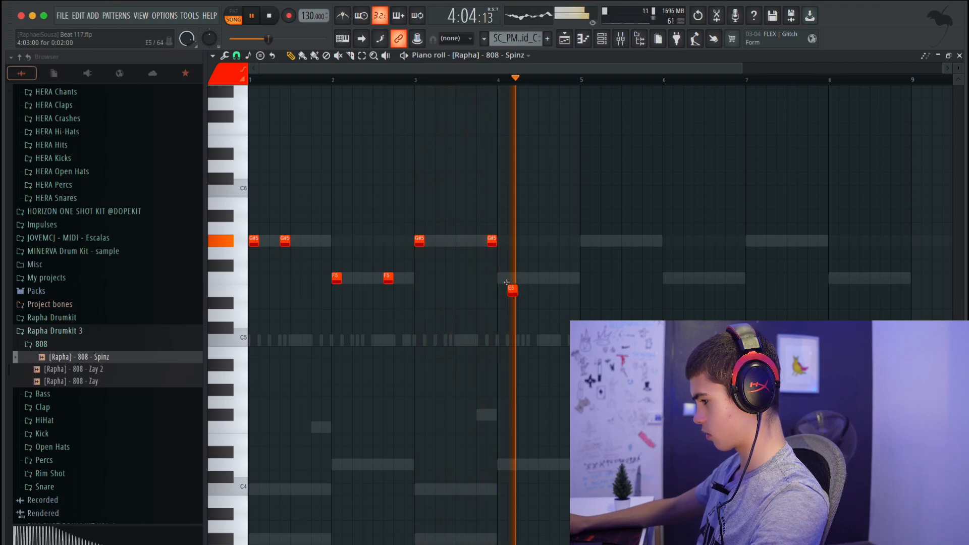
pyautogui.rightClick(511, 291)
pyautogui.moveTo(492, 240)
pyautogui.mouseDown()
pyautogui.moveTo(492, 191)
pyautogui.moveTo(482, 191)
pyautogui.mouseUp()
pyautogui.click(502, 277)
pyautogui.click(508, 216)
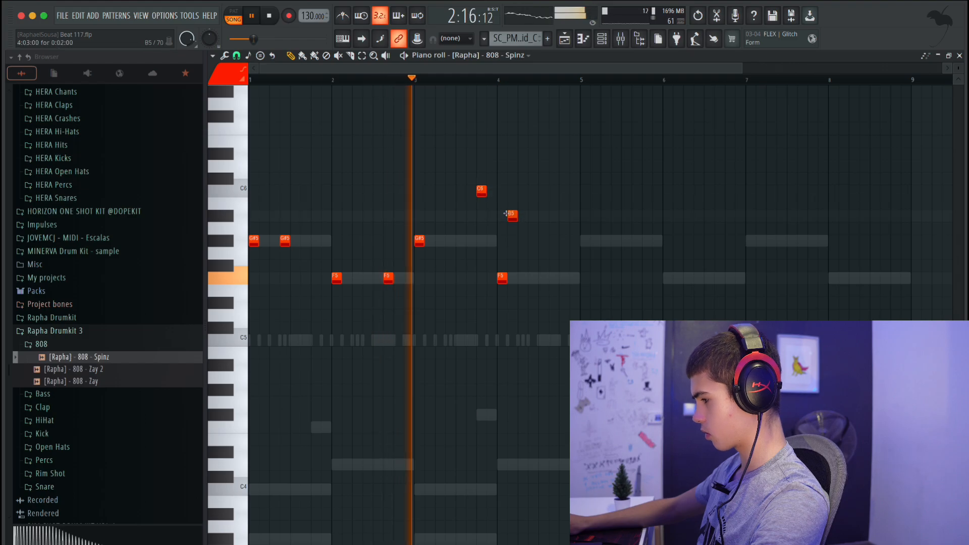
pyautogui.rightClick(511, 216)
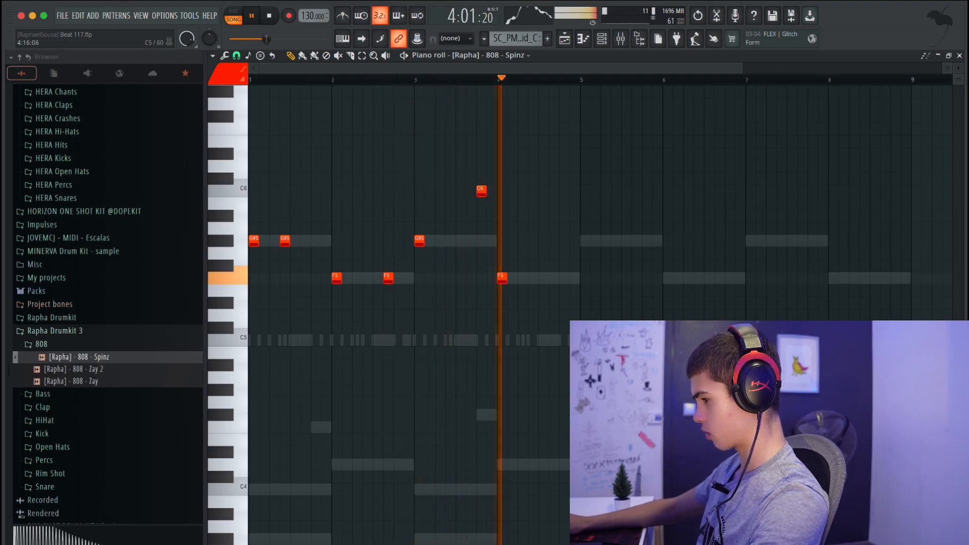
# Step: Stop playback, check the channel rack, and enlarge the velocity lane in the 808 - Spinz piano roll
pyautogui.press('space')
pyautogui.click(602, 39)
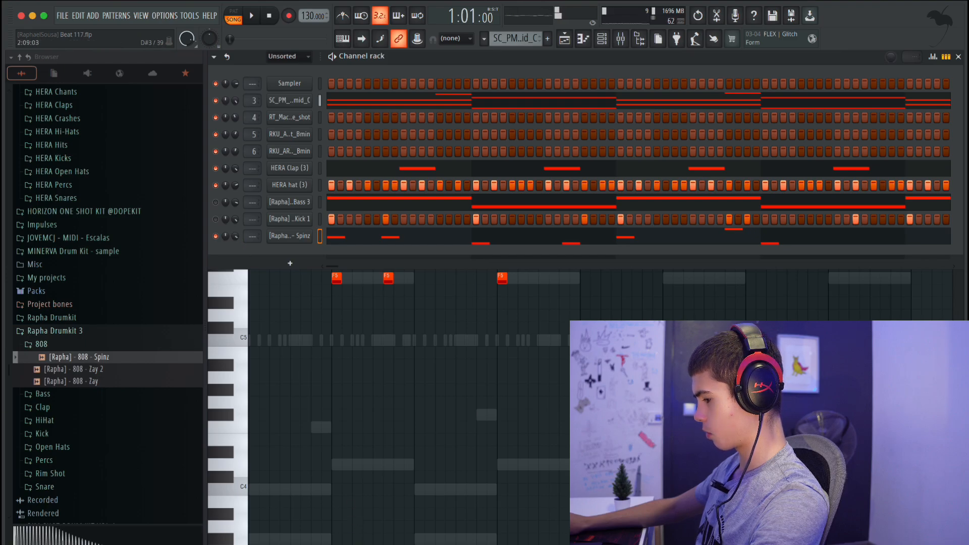
pyautogui.moveTo(303, 543); pyautogui.dragTo(339, 141)
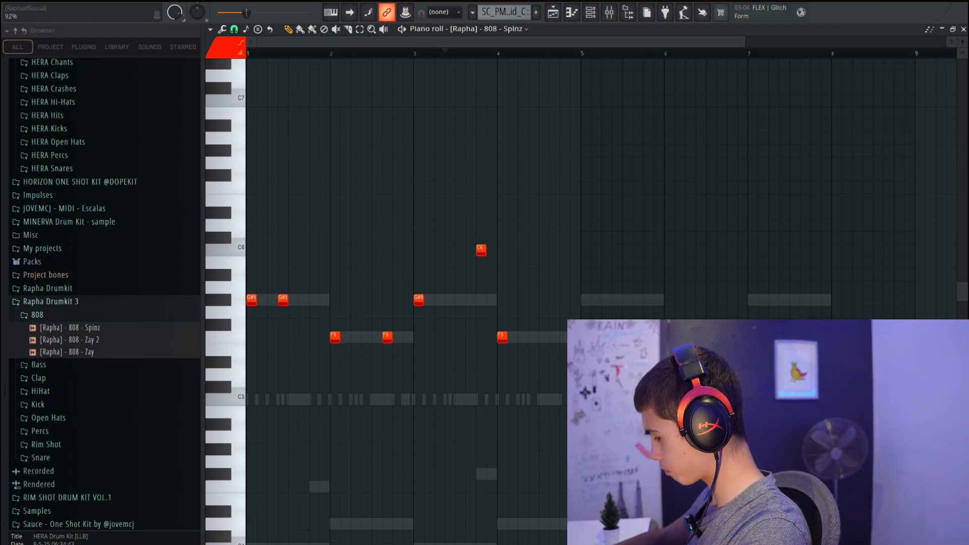
pyautogui.moveTo(661, 543); pyautogui.dragTo(661, 98)
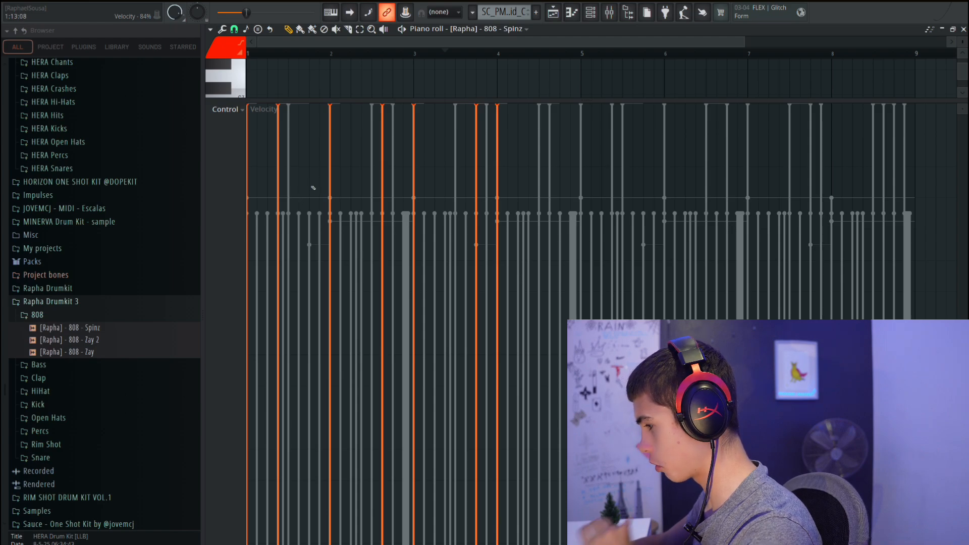
# Step: Lower the velocity of the 808 notes together and move bar 3's C6 note down to D5
pyautogui.moveTo(254, 148); pyautogui.dragTo(256, 138)
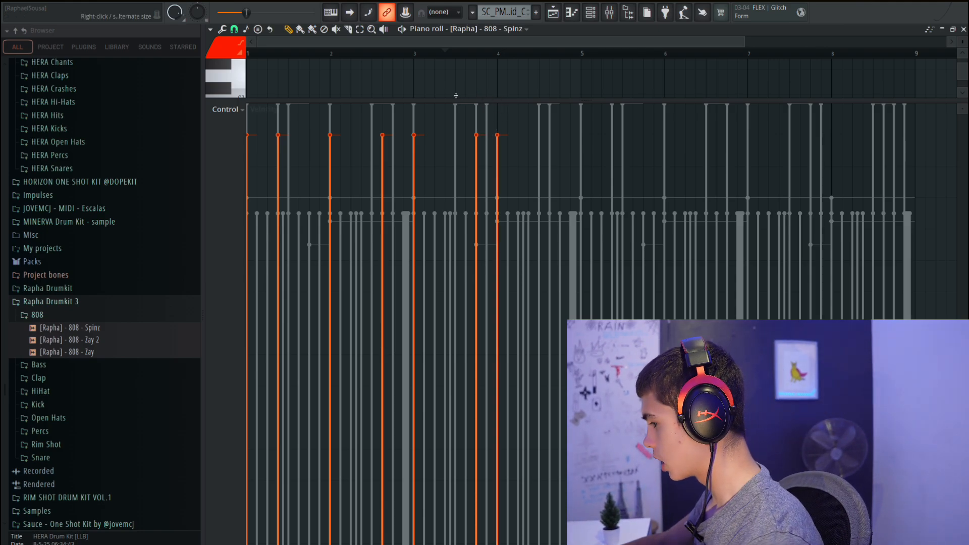
pyautogui.moveTo(455, 96); pyautogui.dragTo(479, 439)
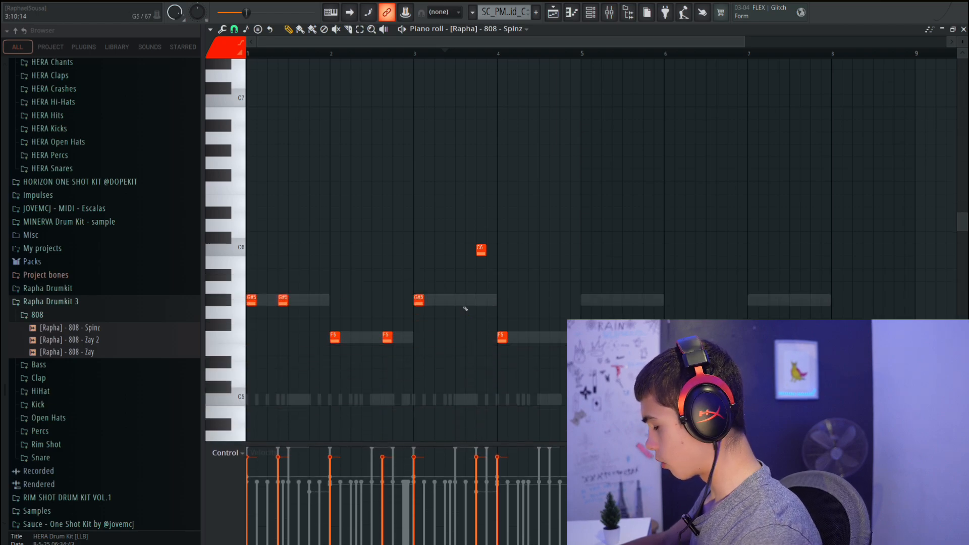
pyautogui.scroll(-3, 462, 273)
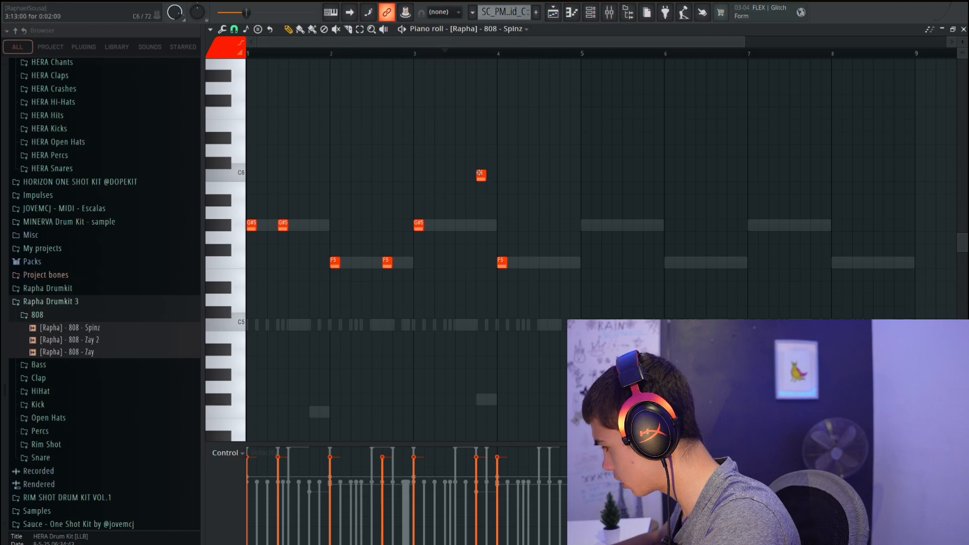
pyautogui.moveTo(480, 174); pyautogui.dragTo(477, 302)
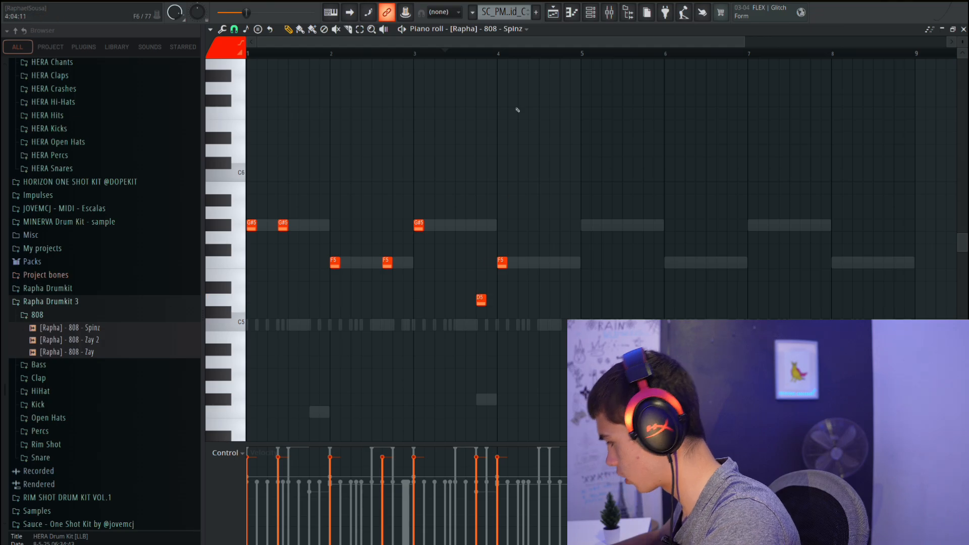
# Step: Duplicate the four-bar 808 pattern from bars 1–4 into bars 5–8 and make more room for the note grid
pyautogui.moveTo(585, 57); pyautogui.dragTo(228, 79)
pyautogui.hotkey('ctrl', 'b')
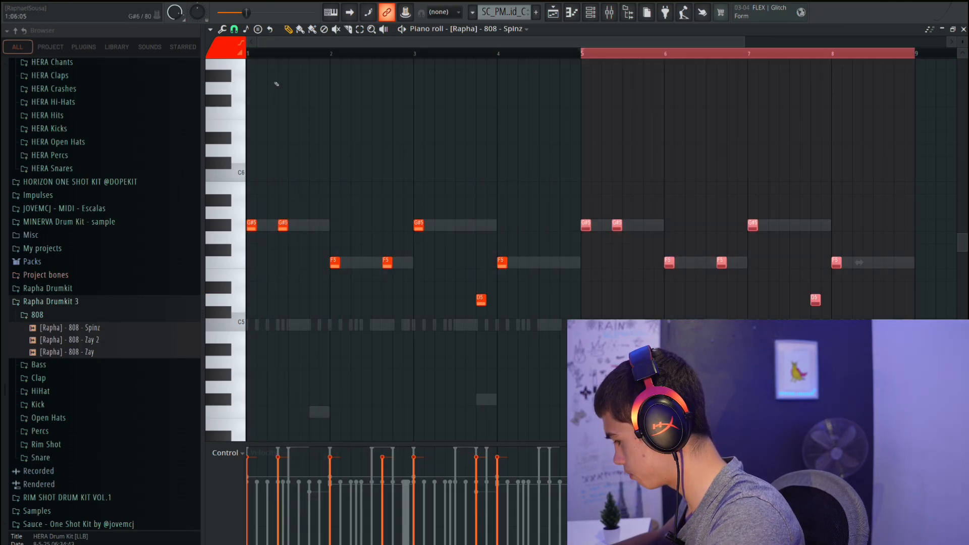
pyautogui.scroll(-1, 859, 262)
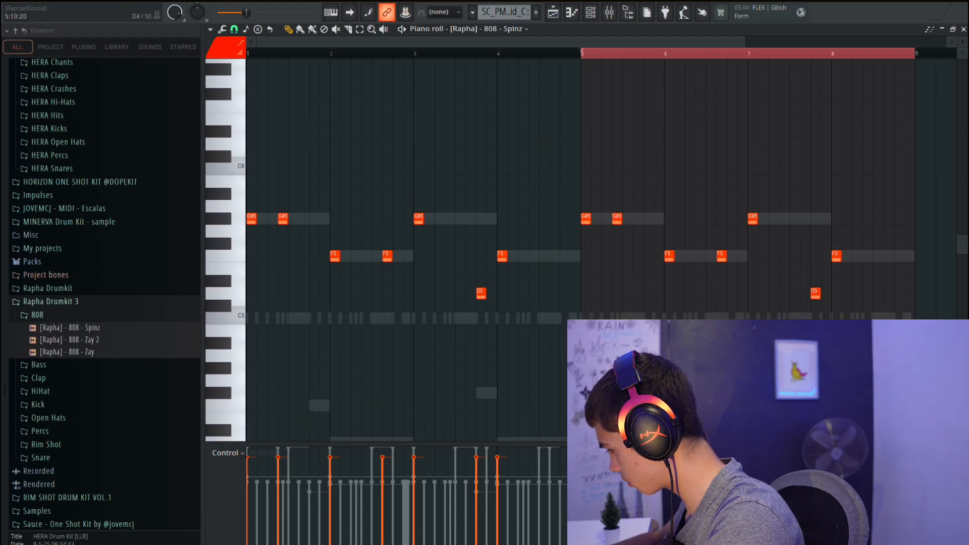
pyautogui.moveTo(853, 444); pyautogui.dragTo(854, 544)
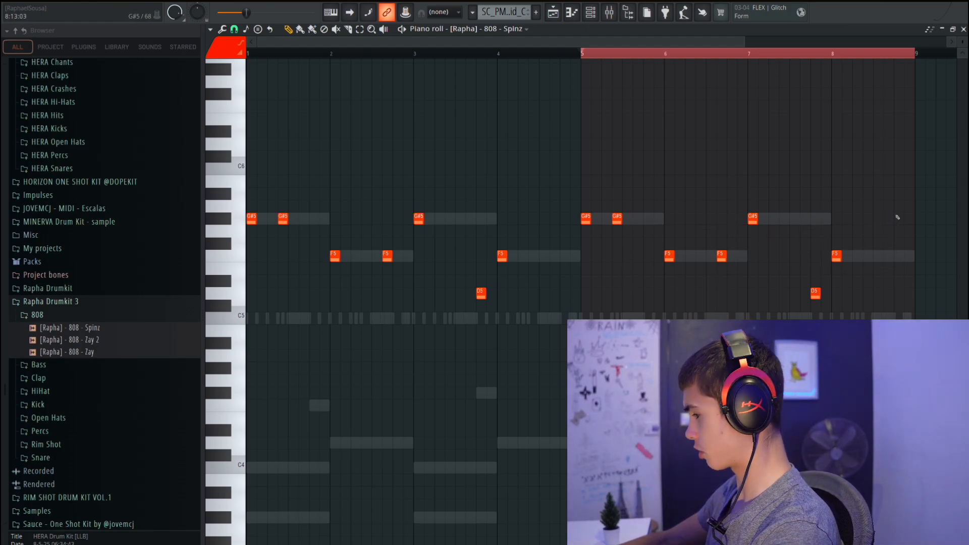
# Step: Try D#5 notes on steps 9 and 13 and a B5 note on step 15 of bar 8, and play the song
pyautogui.click(892, 279)
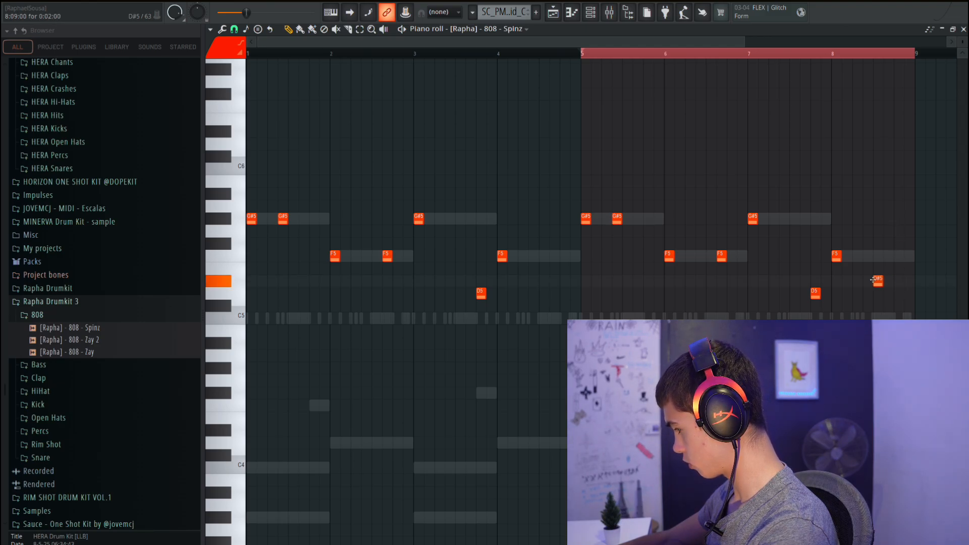
pyautogui.click(896, 282)
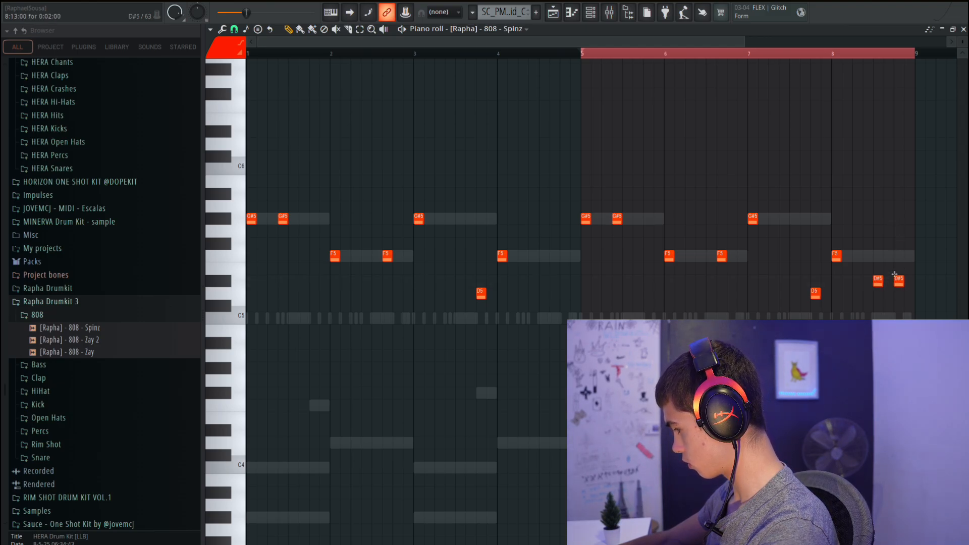
pyautogui.click(907, 194)
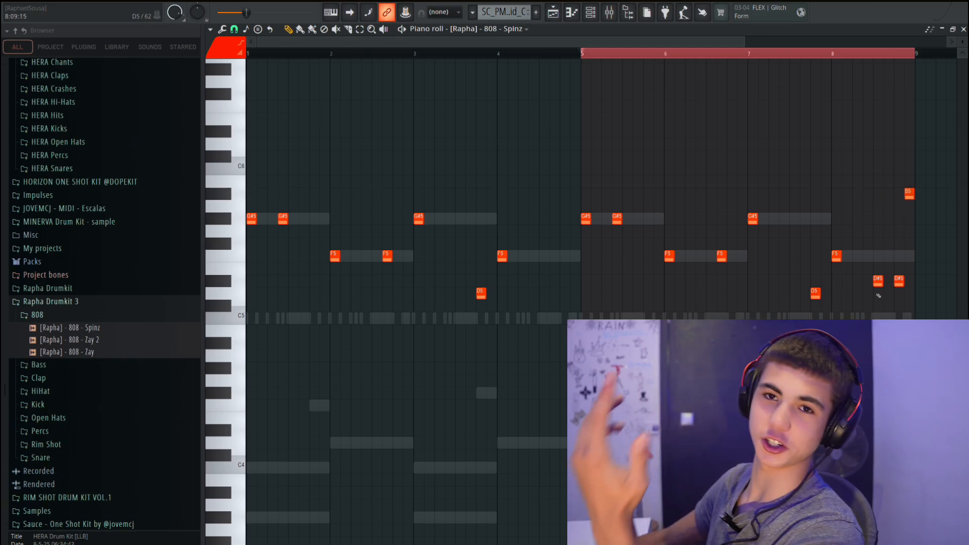
pyautogui.press('space')
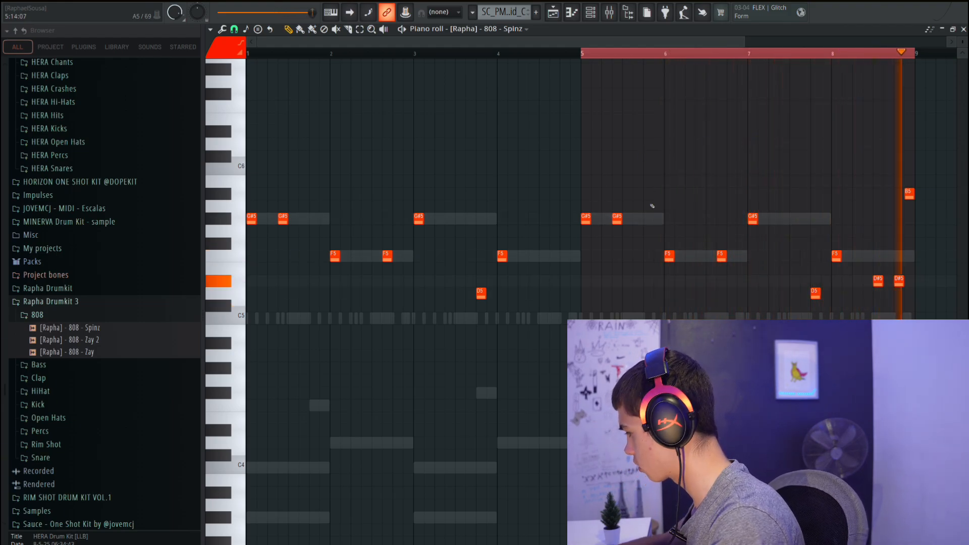
# Step: Replace the trial notes at the end of bar 8 with an F#5 on step 13 and an A5 on step 15
pyautogui.click(878, 281)
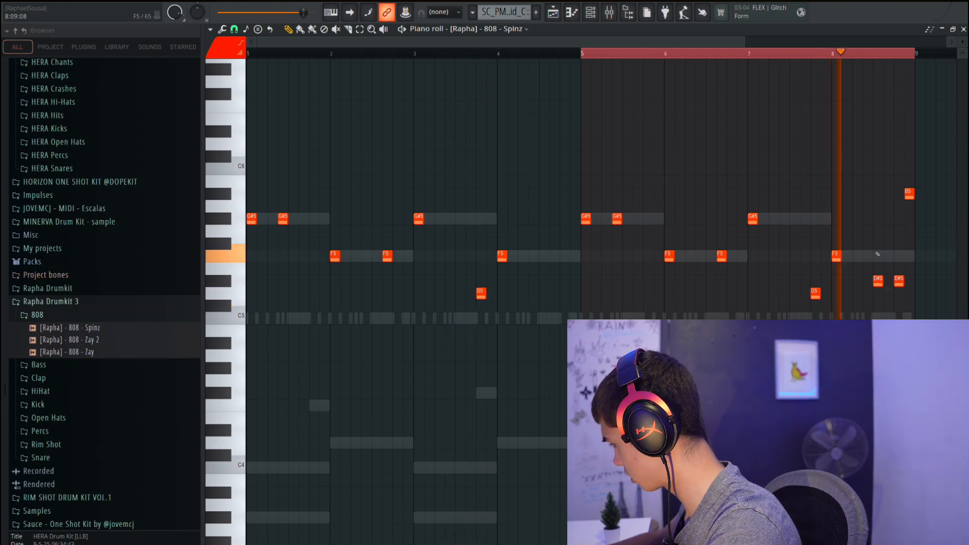
pyautogui.rightClick(879, 281)
pyautogui.click(864, 283)
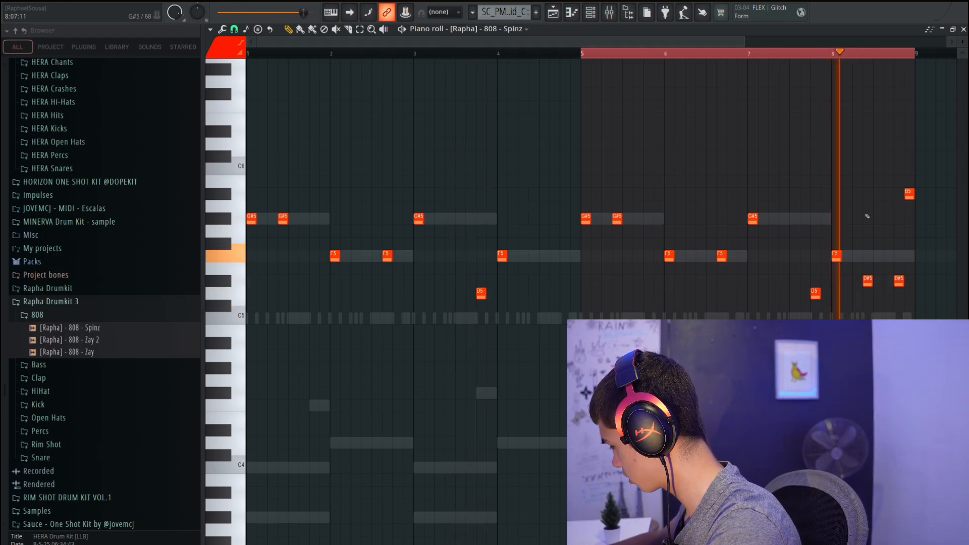
pyautogui.rightClick(900, 281)
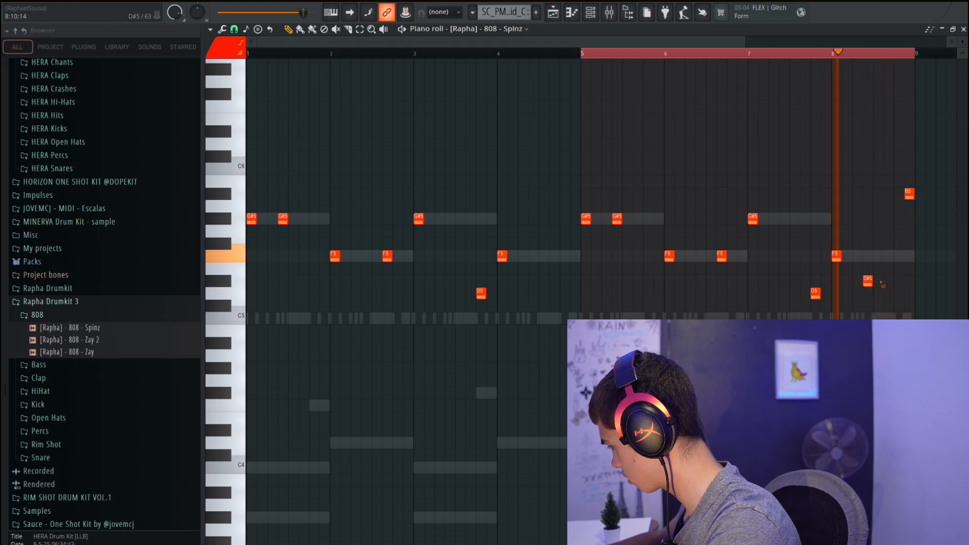
pyautogui.rightClick(869, 281)
pyautogui.rightClick(909, 197)
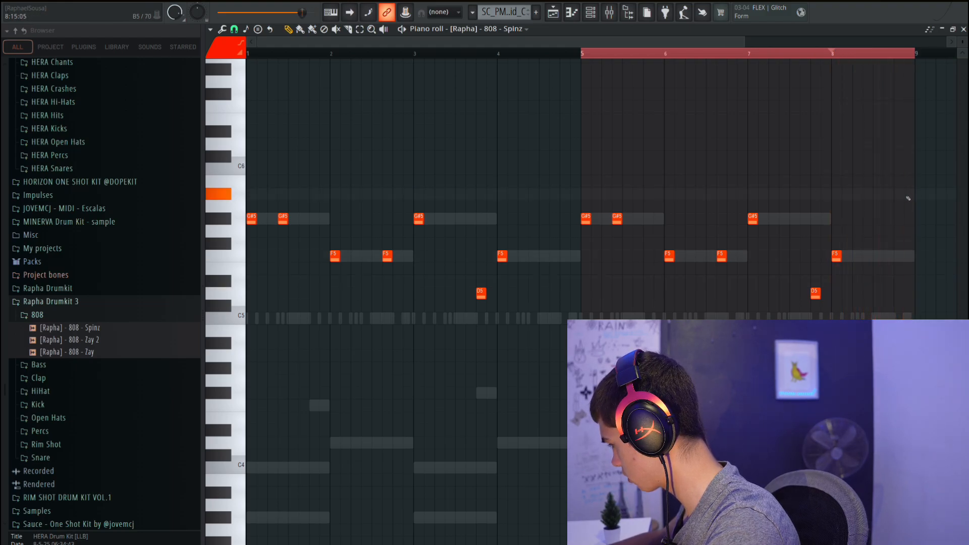
pyautogui.click(903, 246)
pyautogui.click(910, 207)
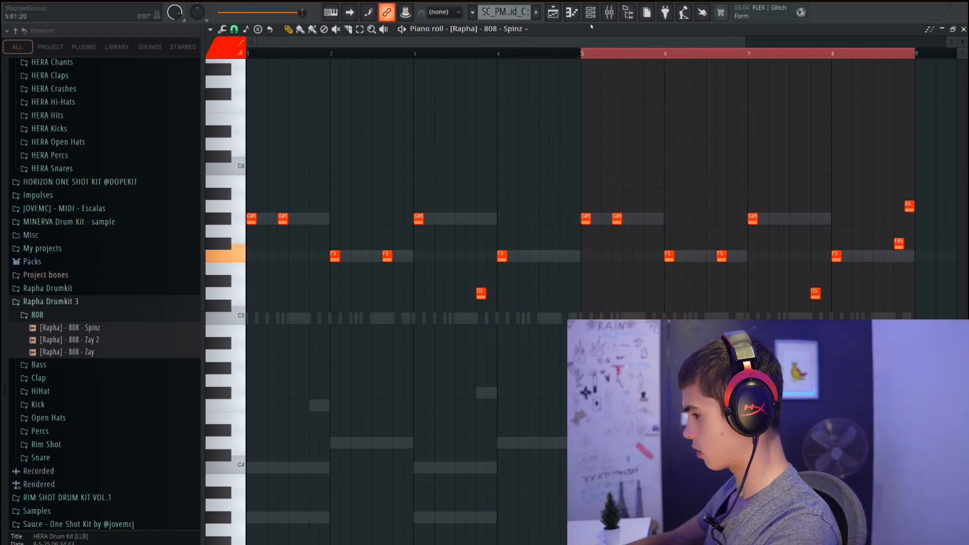
# Step: Inspect the precomputed effects in the 808 - Spinz channel's sampler settings, close them and play the song
pyautogui.click(590, 12)
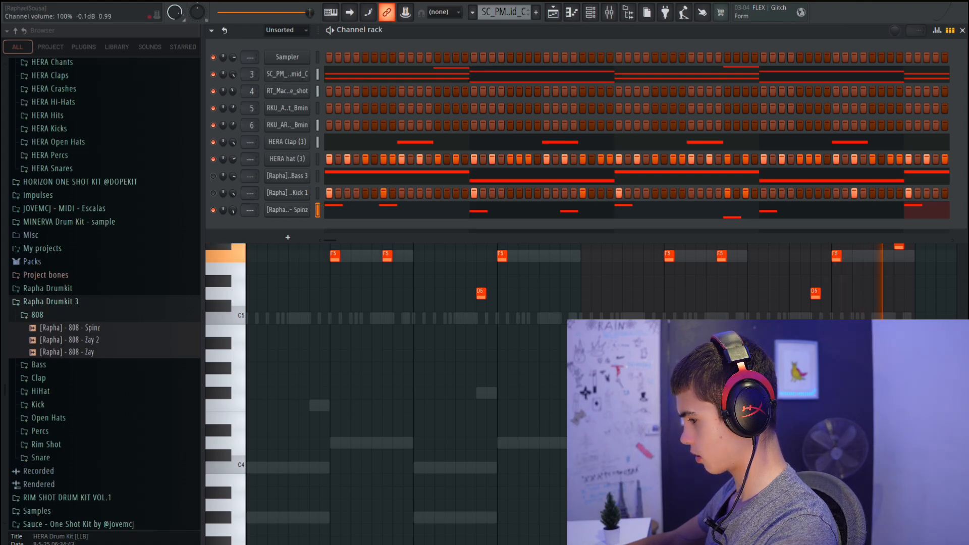
pyautogui.click(292, 214)
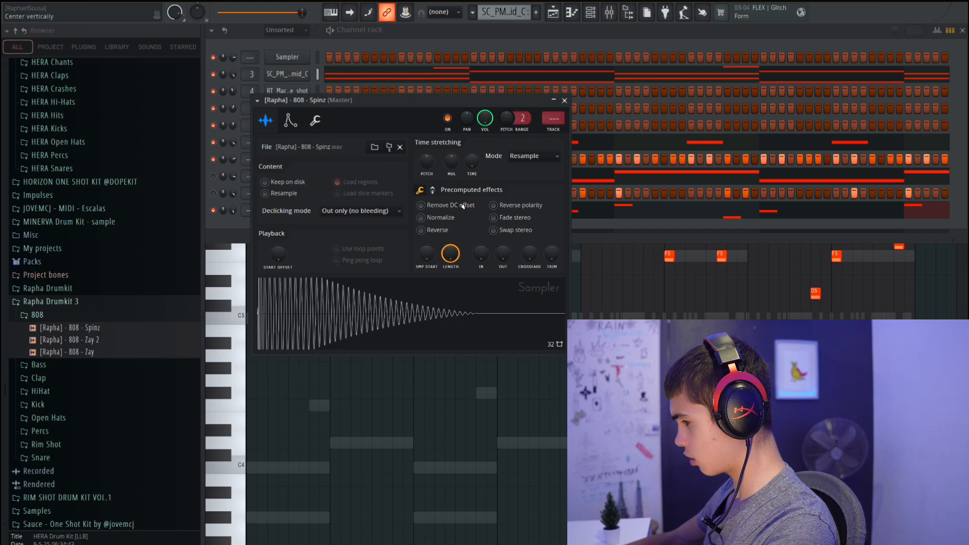
pyautogui.click(433, 190)
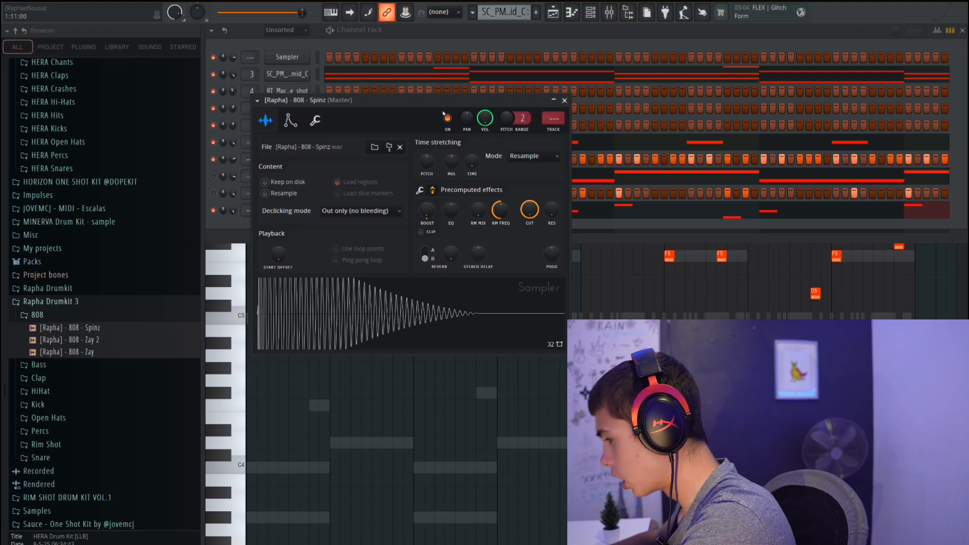
pyautogui.click(565, 101)
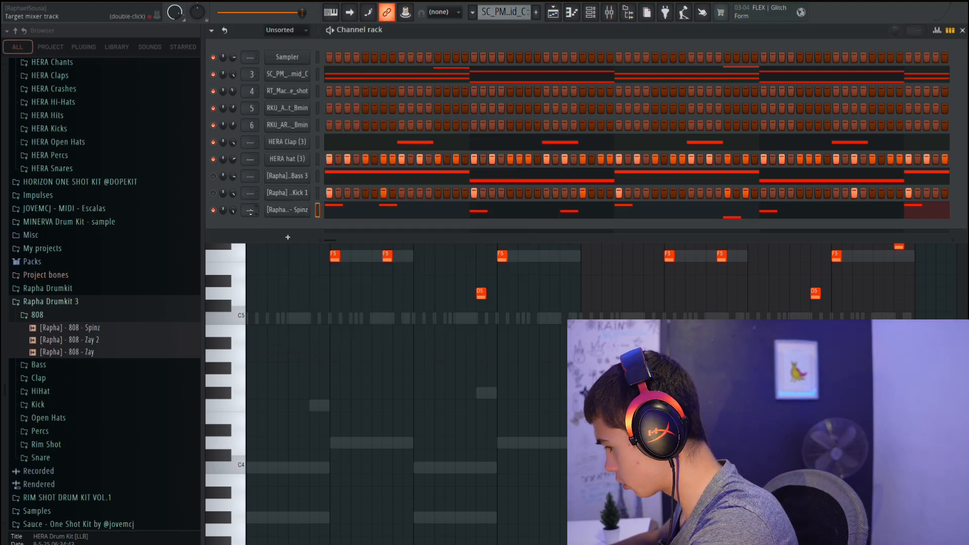
pyautogui.press('space')
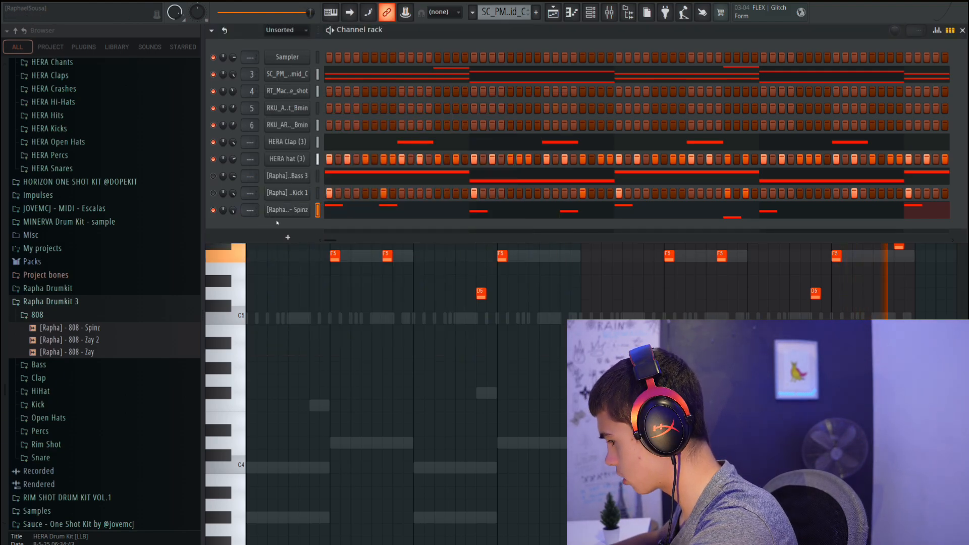
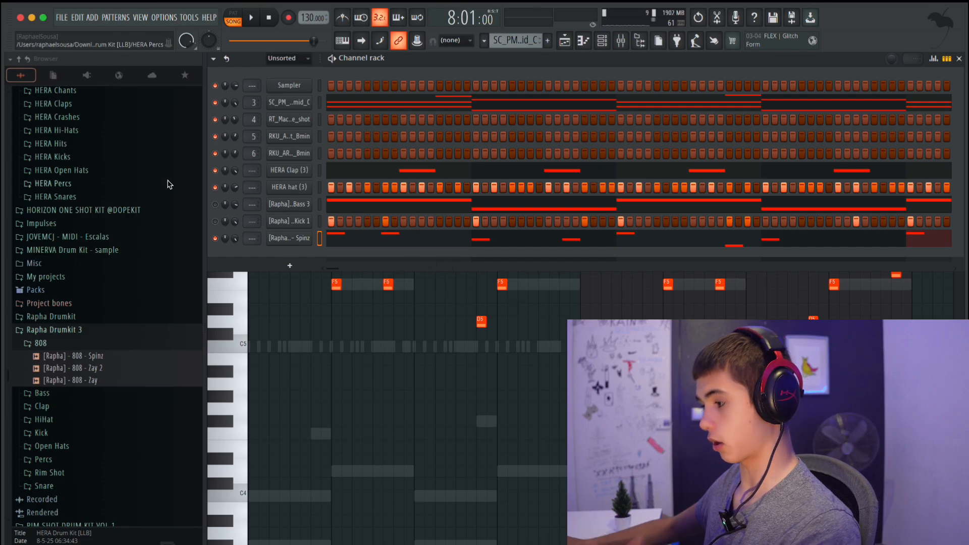
# Step: Audition the HERA Open Hats samples and add HERA Open hat (3) as a new channel below 808 - Spinz
pyautogui.click(79, 170)
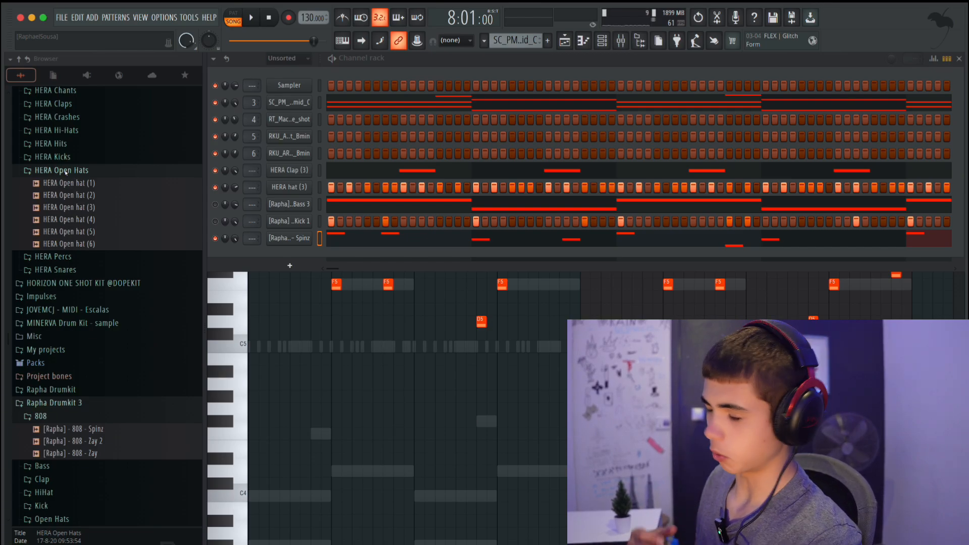
pyautogui.click(79, 220)
pyautogui.click(87, 209)
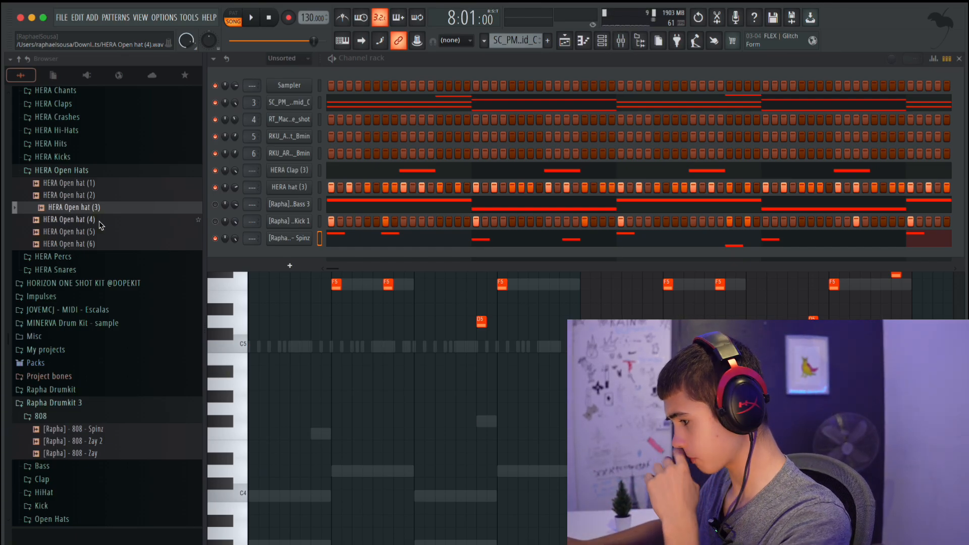
pyautogui.click(93, 195)
pyautogui.click(92, 185)
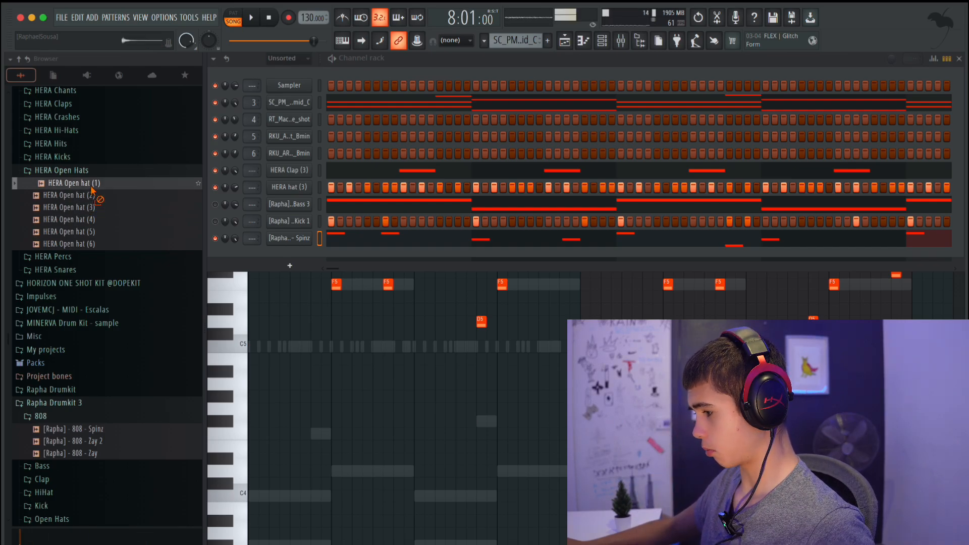
pyautogui.click(96, 218)
pyautogui.click(101, 231)
pyautogui.click(105, 246)
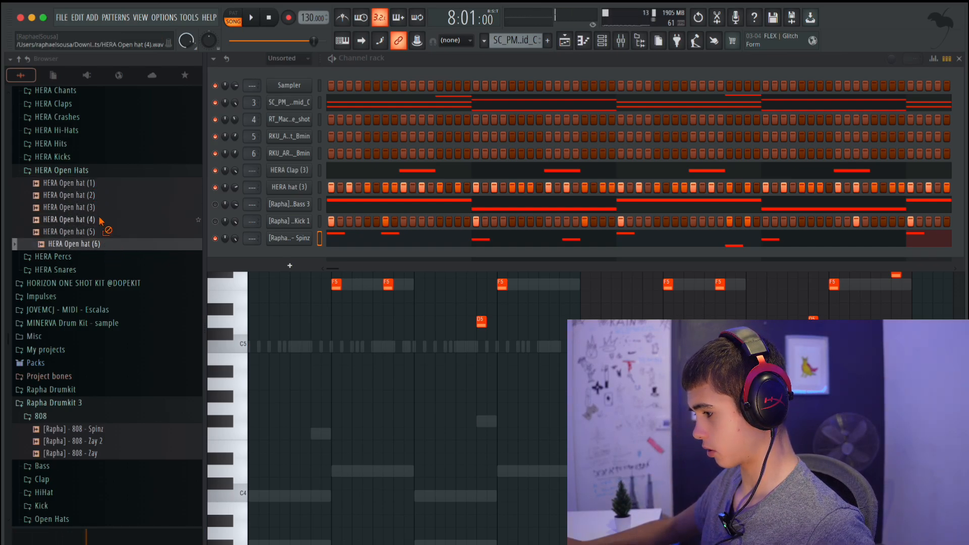
pyautogui.click(96, 208)
pyautogui.moveTo(96, 208); pyautogui.dragTo(283, 251)
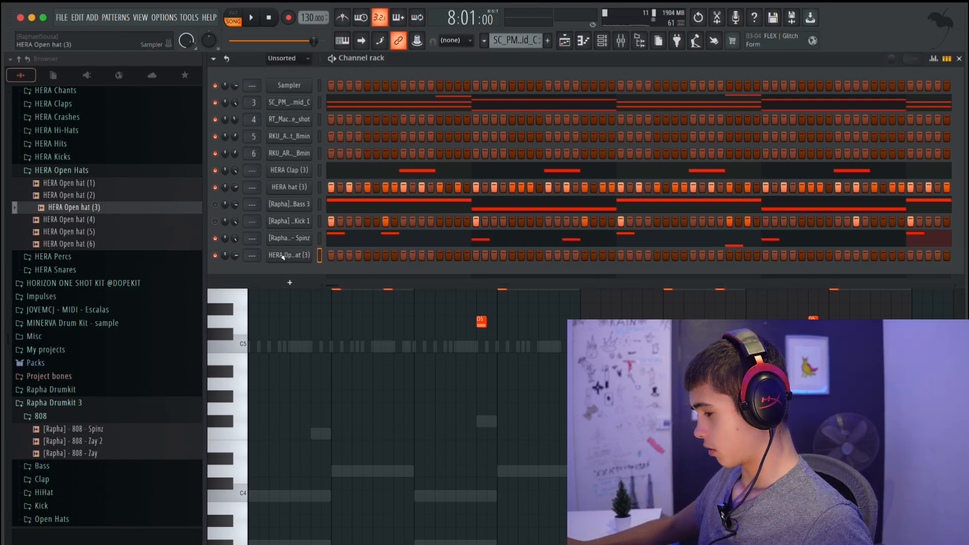
# Step: Check the sampler settings of the HERA Open hat (3) and 808 - Spinz channels
pyautogui.click(285, 254)
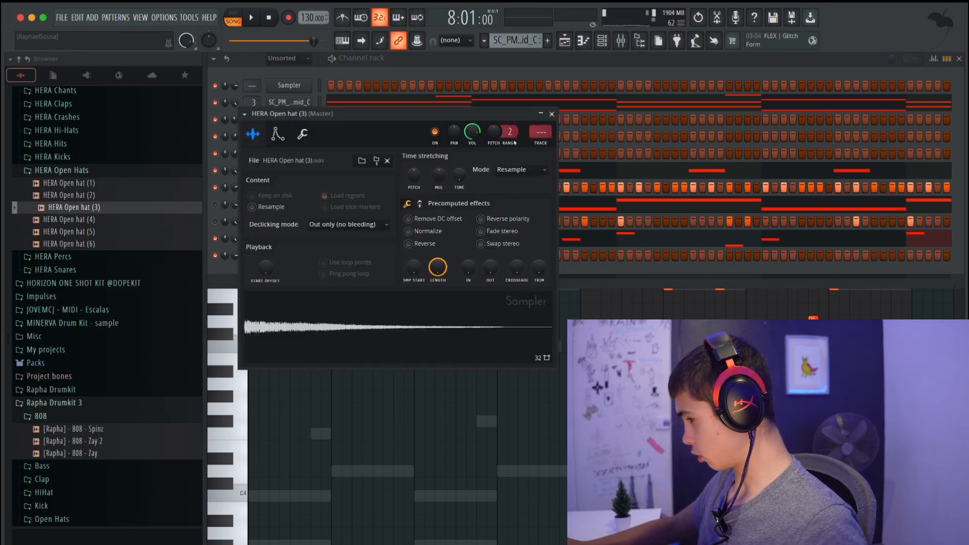
pyautogui.click(552, 114)
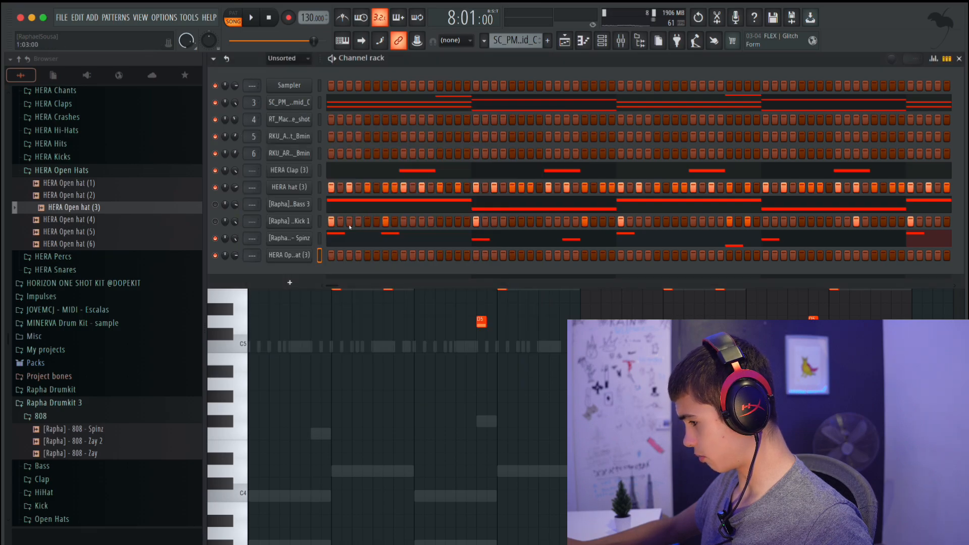
pyautogui.click(306, 239)
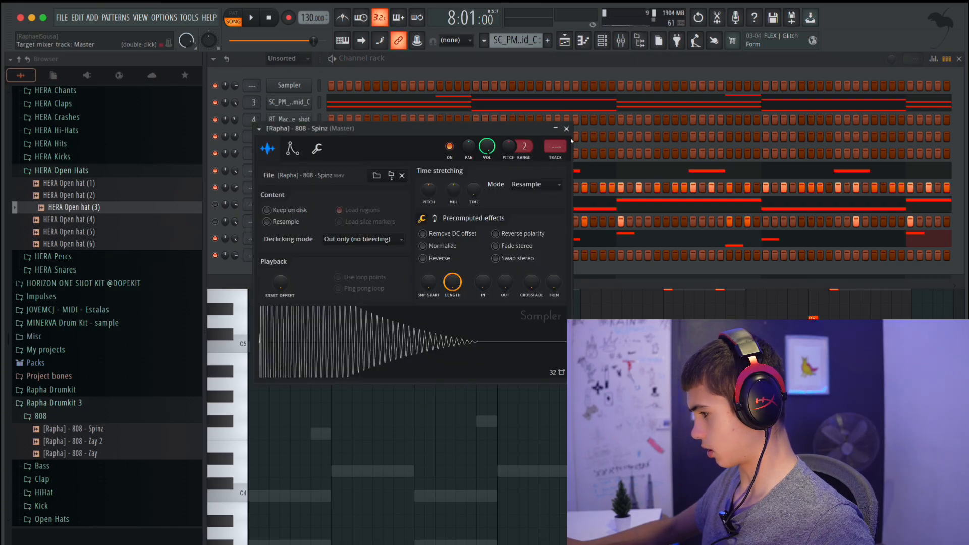
pyautogui.click(567, 128)
# Step: Place C5 notes at the start of bars 1, 3 and 7 in the HERA Open hat (3) piano roll
pyautogui.rightClick(295, 258)
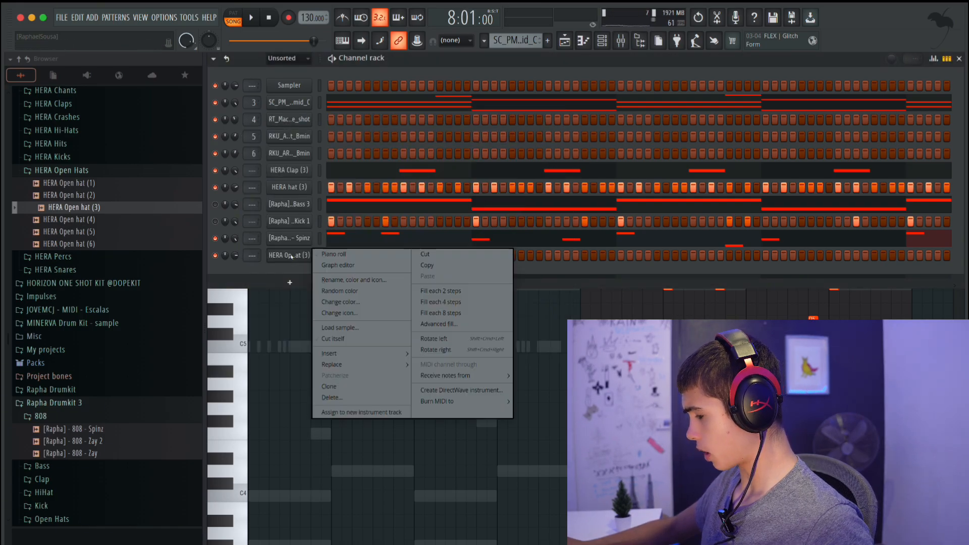
pyautogui.click(326, 256)
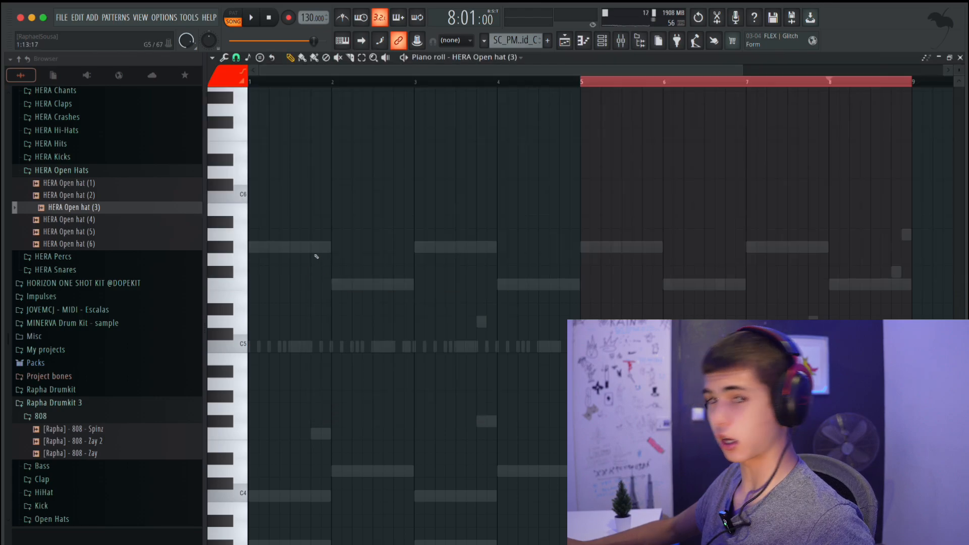
pyautogui.click(316, 259)
pyautogui.moveTo(316, 259); pyautogui.dragTo(214, 338)
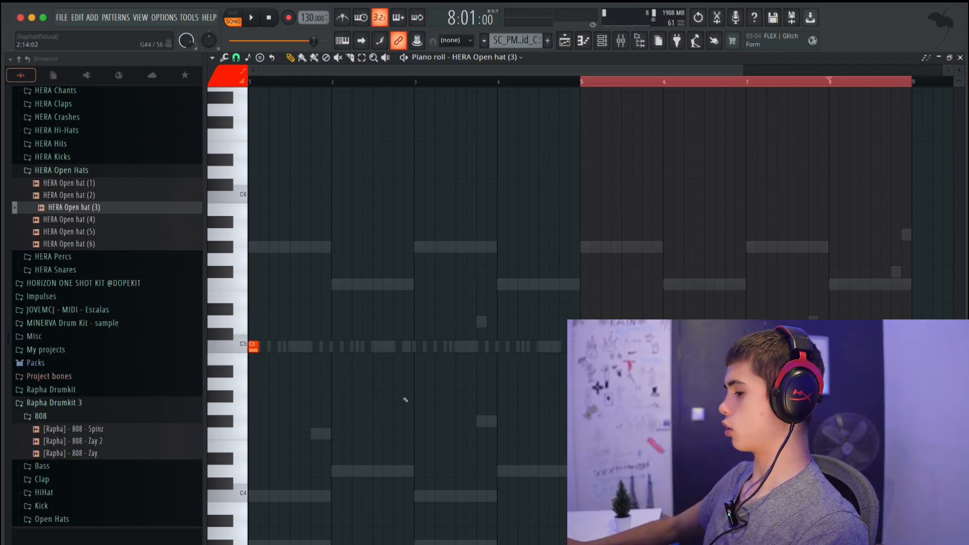
pyautogui.click(420, 346)
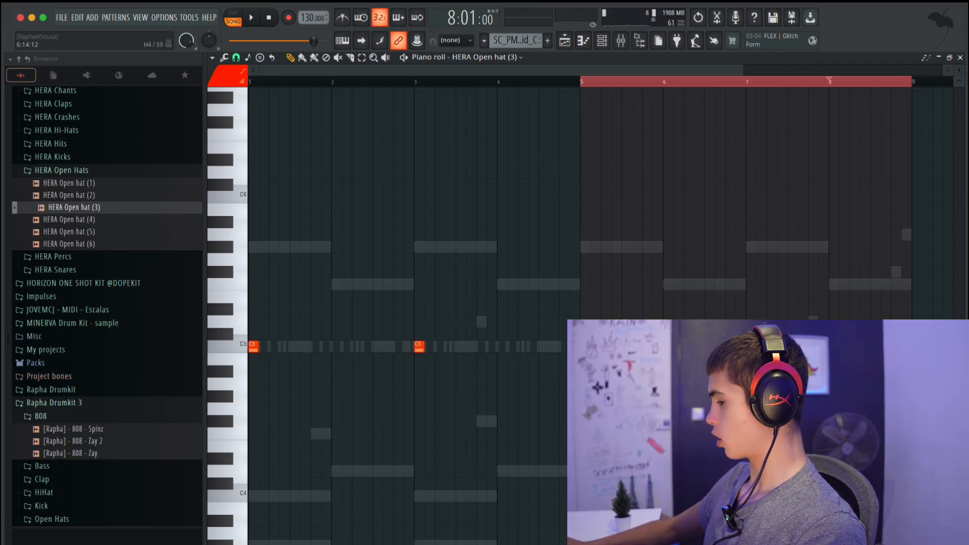
pyautogui.click(752, 347)
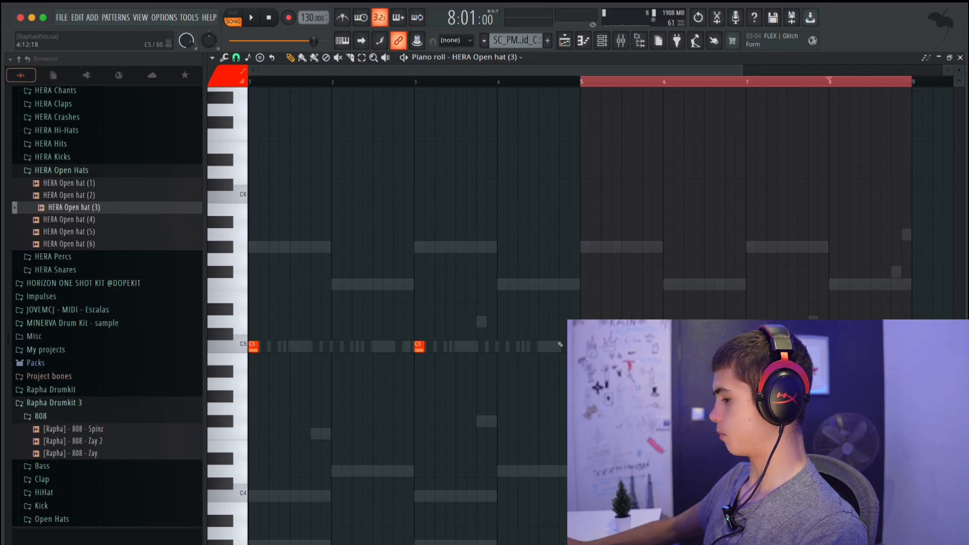
# Step: Play the song twice to hear the placed HERA Open hat (3) notes with the beat
pyautogui.press('space')
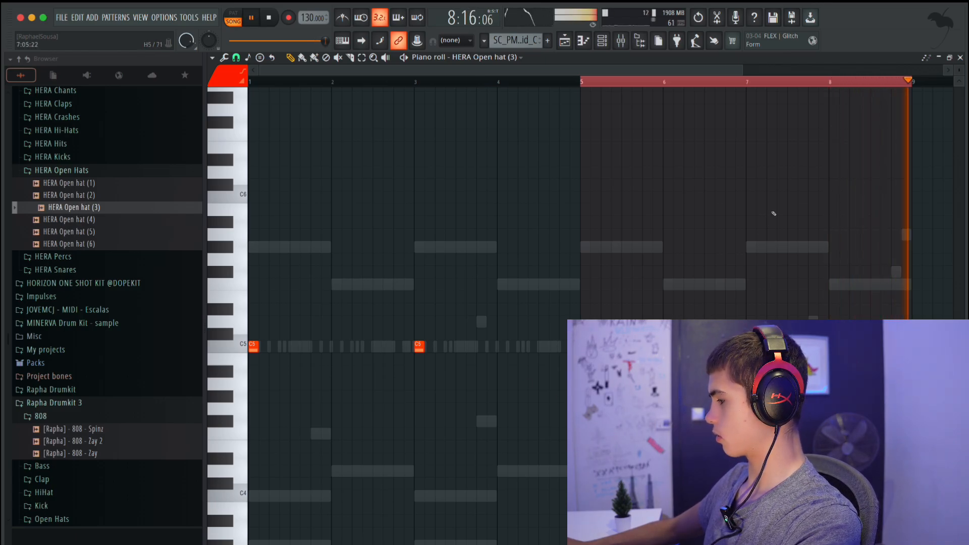
pyautogui.press('space')
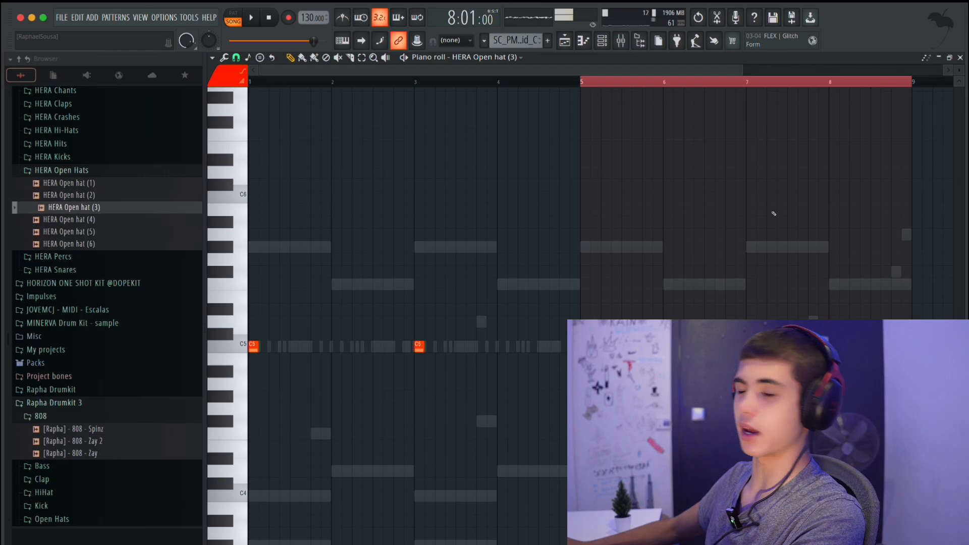
pyautogui.press('space')
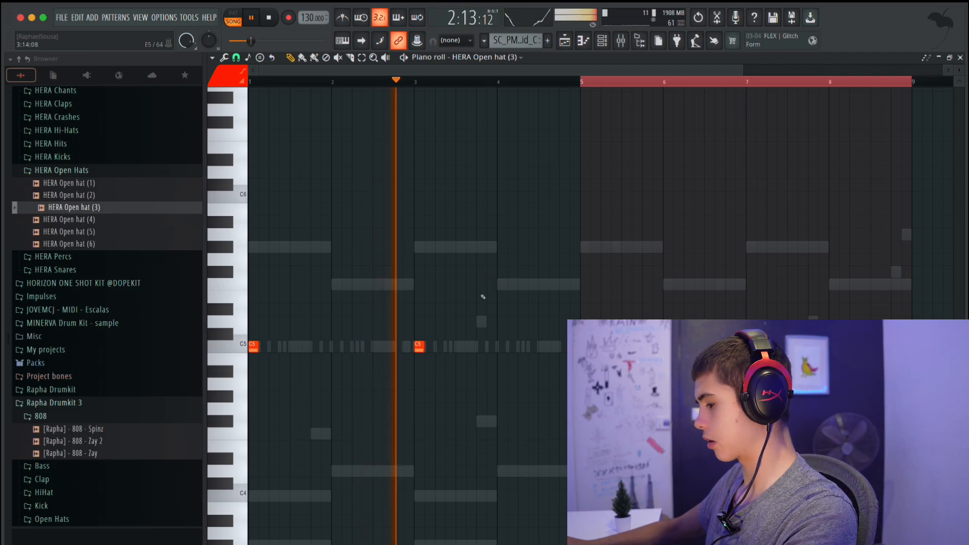
pyautogui.press('space')
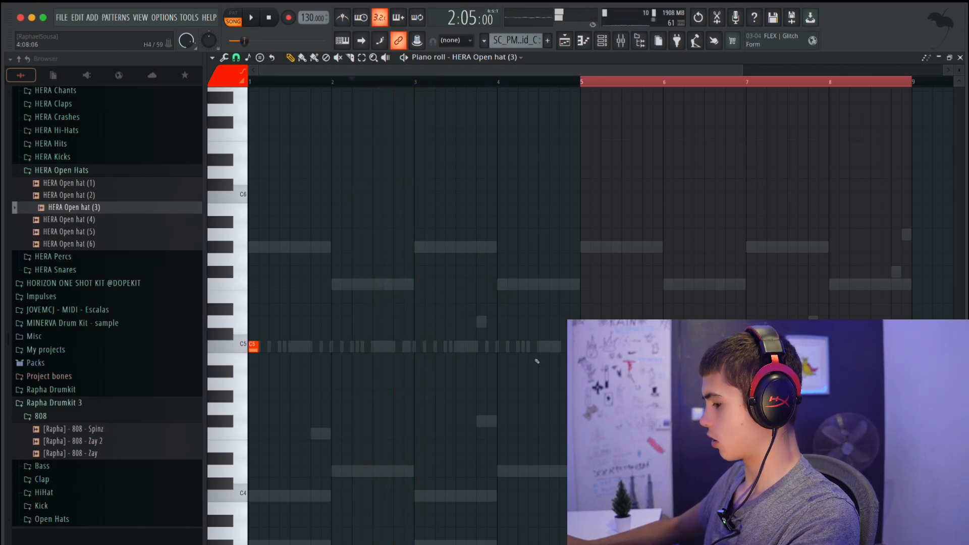
# Step: Delete the C5 notes at the start of bars 1 and 3 in the HERA Open hat (3) piano roll
pyautogui.click(419, 346)
pyautogui.rightClick(256, 347)
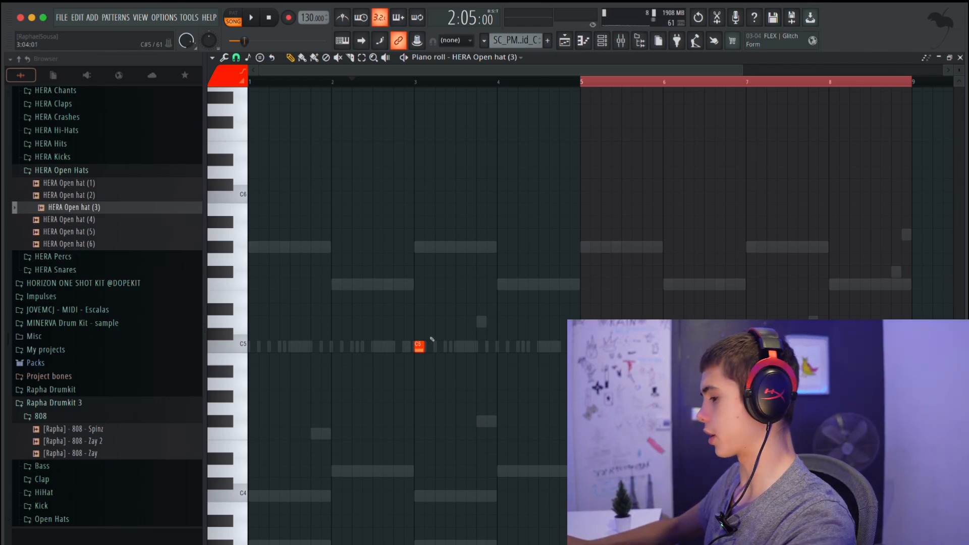
pyautogui.rightClick(422, 347)
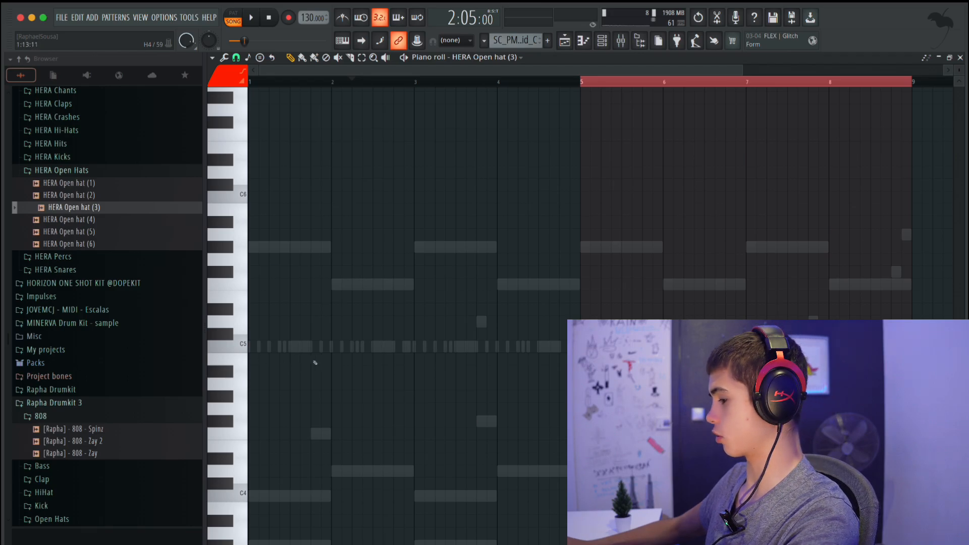
# Step: Try an open hat C5 note on the last beat of bar 2 while playing the song
pyautogui.press('space')
pyautogui.click(388, 347)
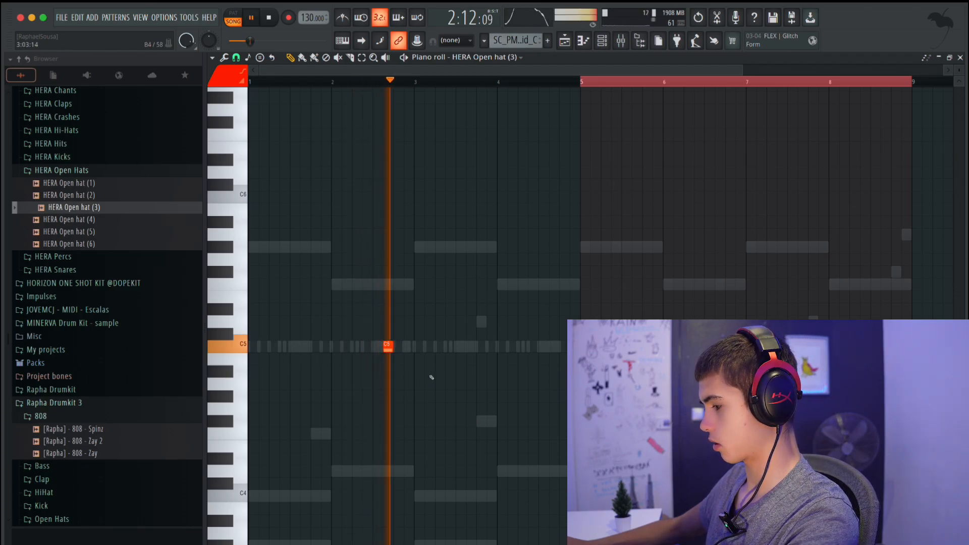
pyautogui.press('space')
pyautogui.moveTo(391, 349); pyautogui.dragTo(402, 349)
pyautogui.press('space')
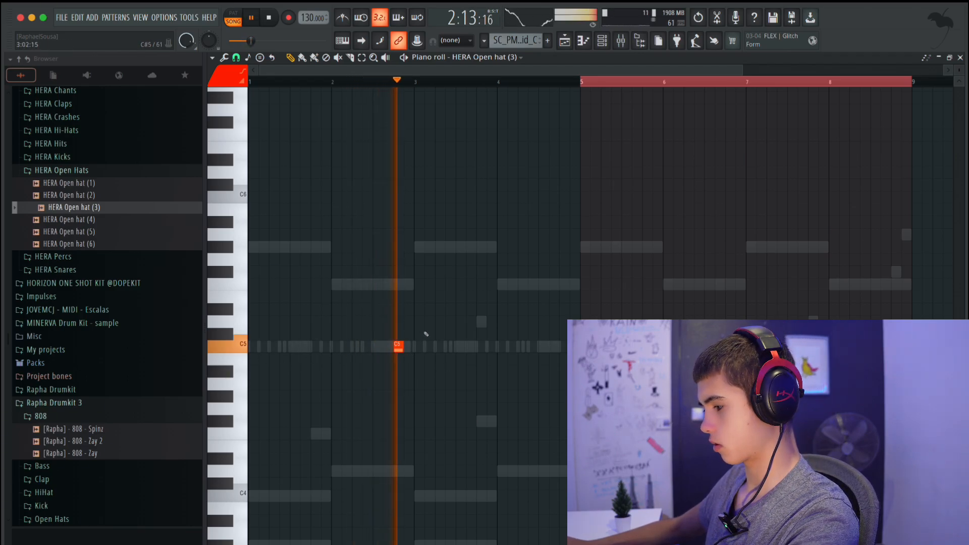
# Step: Try different positions for open hat C5 notes in the second half of bar 3 during playback
pyautogui.click(482, 347)
pyautogui.click(513, 347)
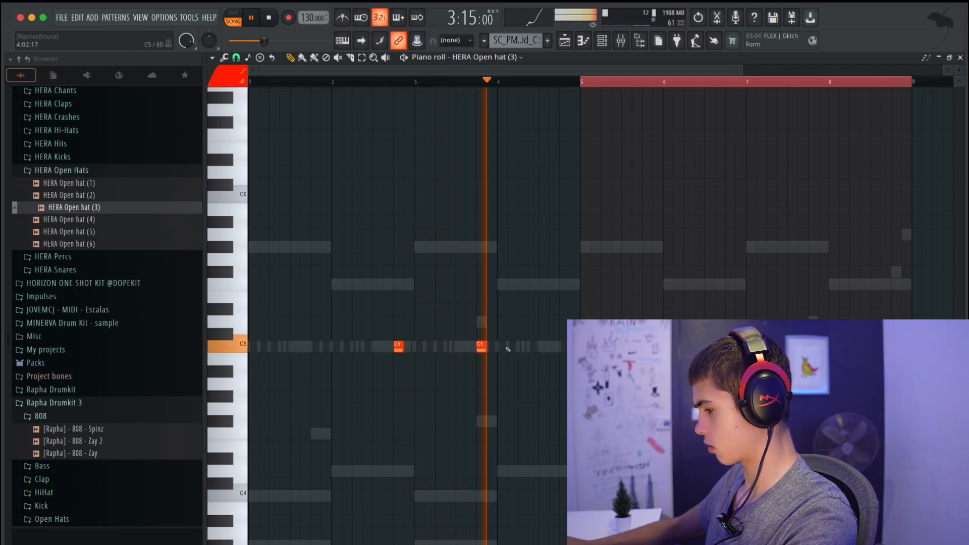
pyautogui.press('space')
pyautogui.press('space')
pyautogui.rightClick(481, 347)
pyautogui.click(471, 347)
pyautogui.rightClick(511, 346)
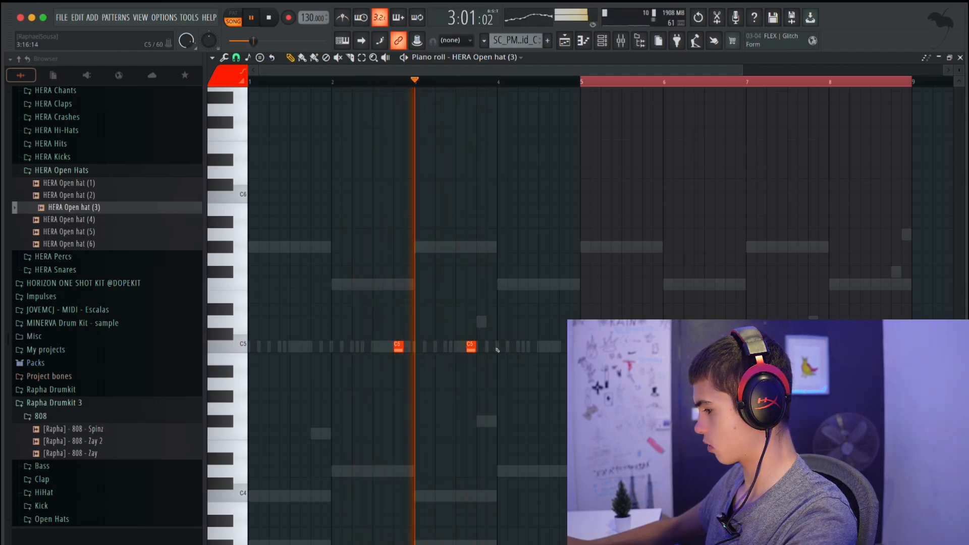
pyautogui.click(493, 346)
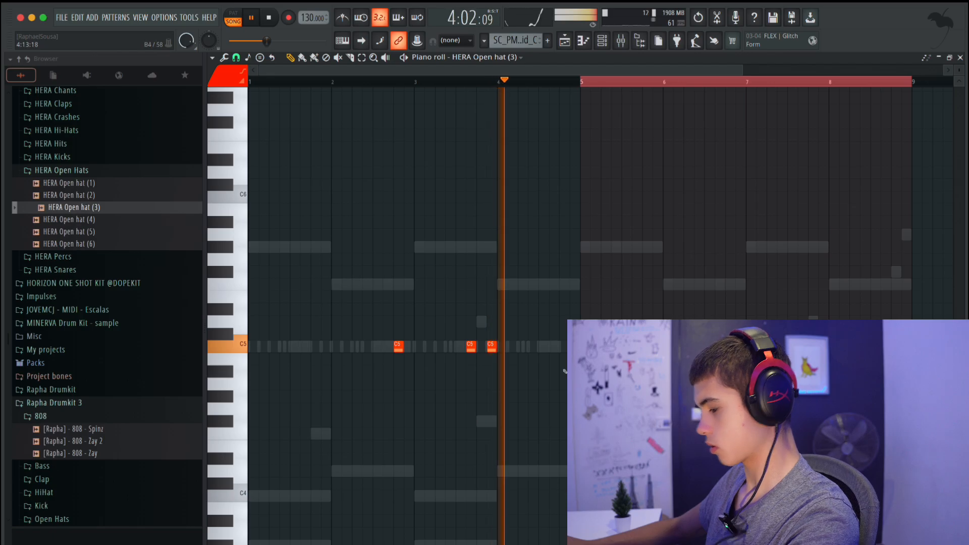
# Step: Replay the passage and remove the trial open hat notes from bar 3
pyautogui.press('space')
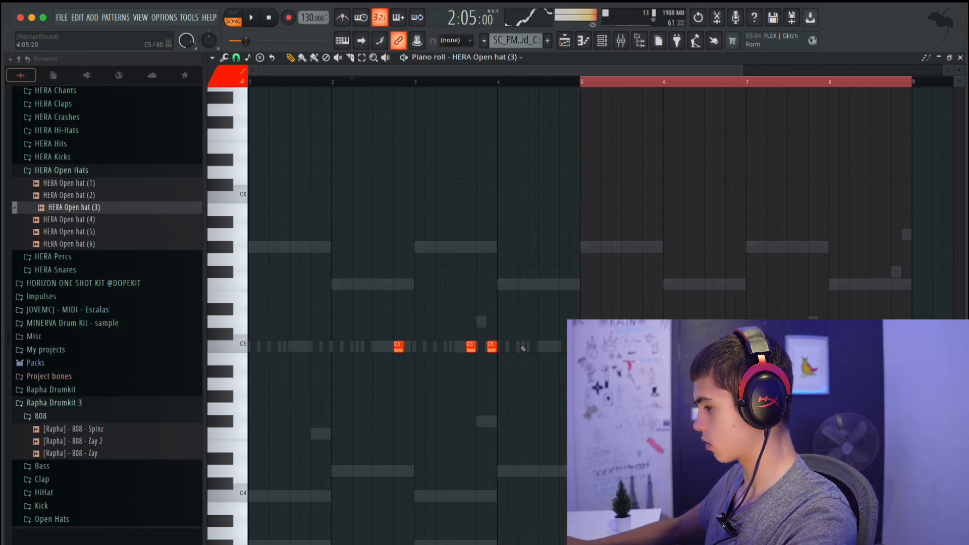
pyautogui.press('space')
pyautogui.rightClick(471, 346)
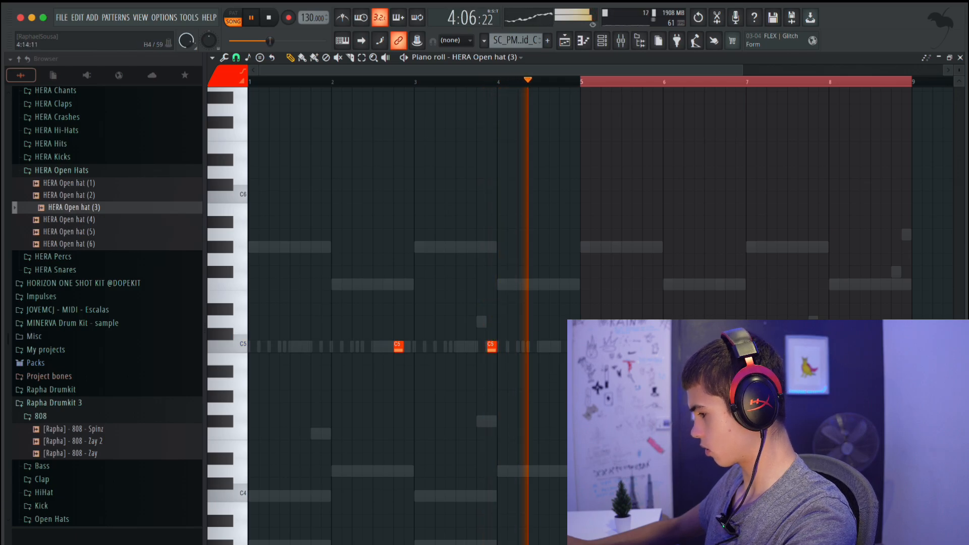
pyautogui.press('space')
pyautogui.press('space')
pyautogui.rightClick(491, 347)
pyautogui.click(480, 346)
pyautogui.rightClick(481, 348)
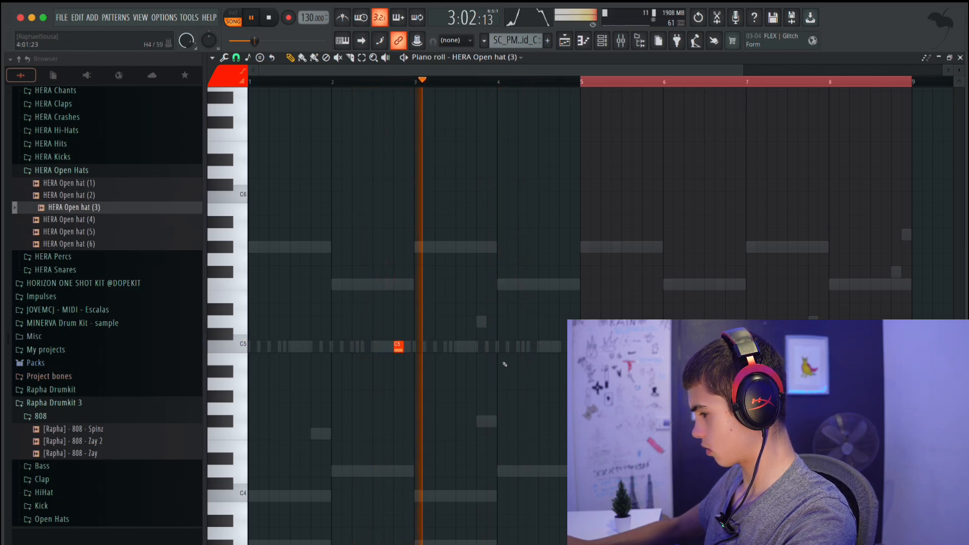
# Step: Try two C5 notes in the first half of bar 4, then delete all remaining open hat notes
pyautogui.click(507, 345)
pyautogui.click(532, 346)
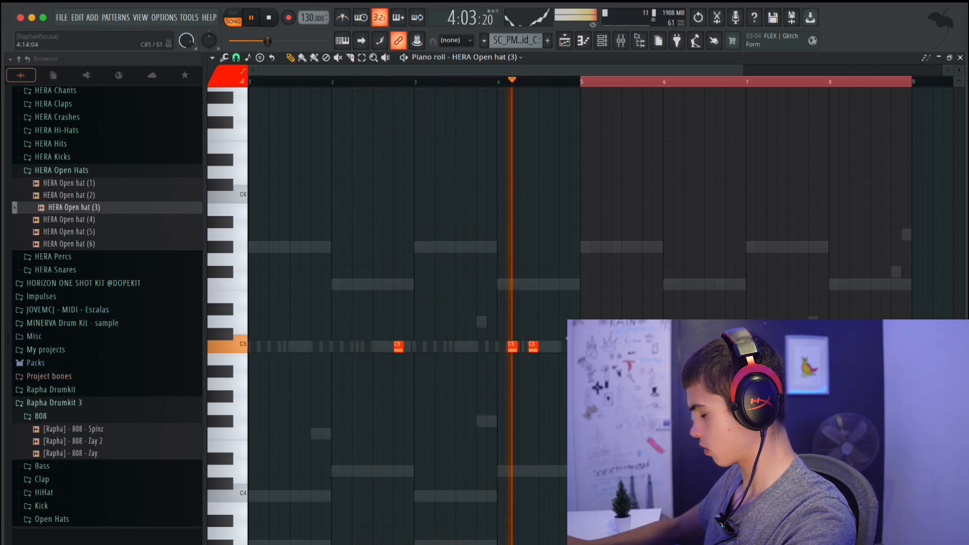
pyautogui.press('space')
pyautogui.rightClick(533, 346)
pyautogui.rightClick(512, 347)
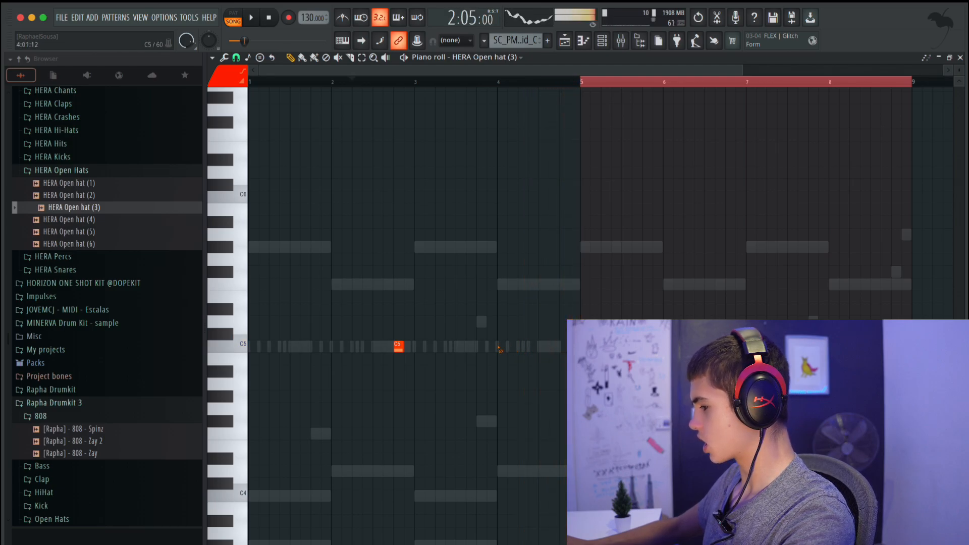
pyautogui.rightClick(400, 347)
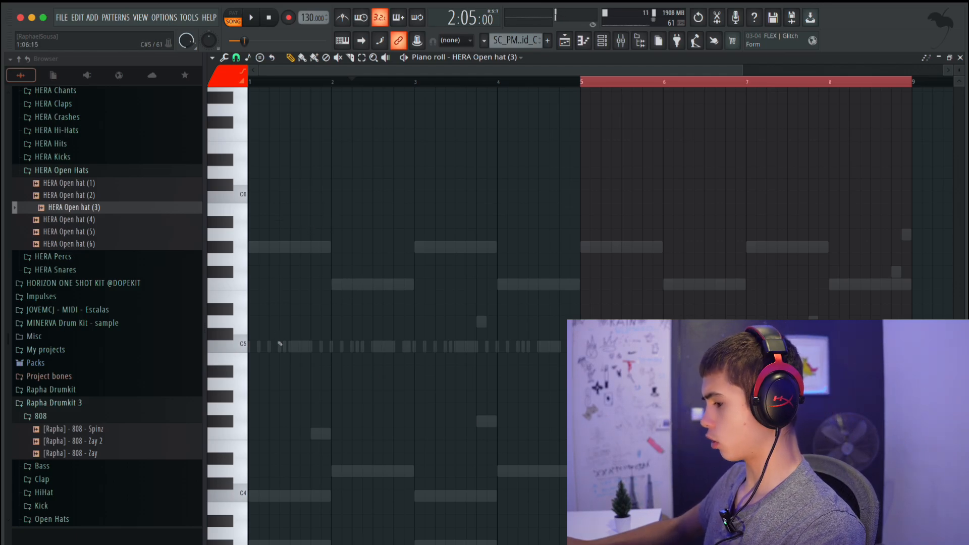
# Step: Try open hat notes at C5 in bar 1 and at other pitches in bar 2, then delete them
pyautogui.moveTo(251, 348); pyautogui.dragTo(277, 348)
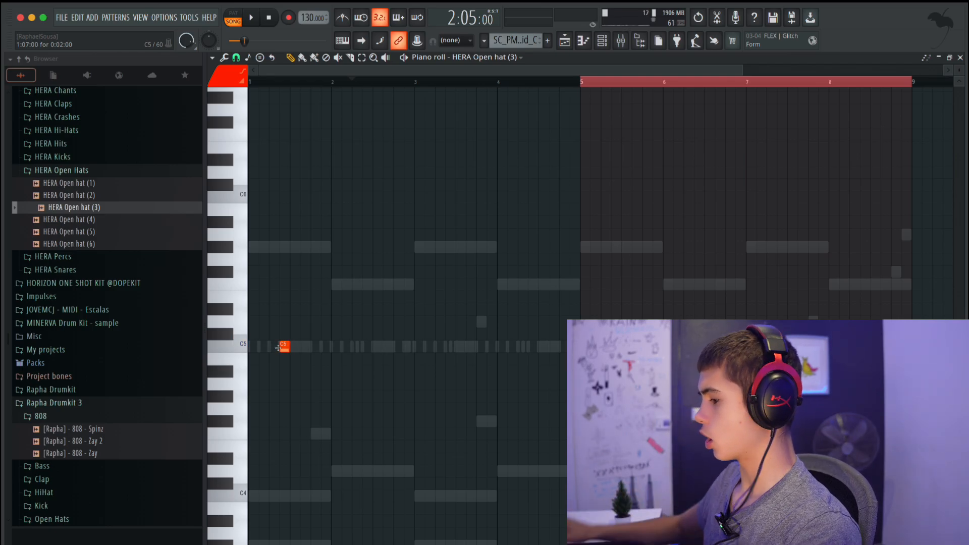
pyautogui.moveTo(277, 348); pyautogui.dragTo(338, 246)
pyautogui.rightClick(339, 247)
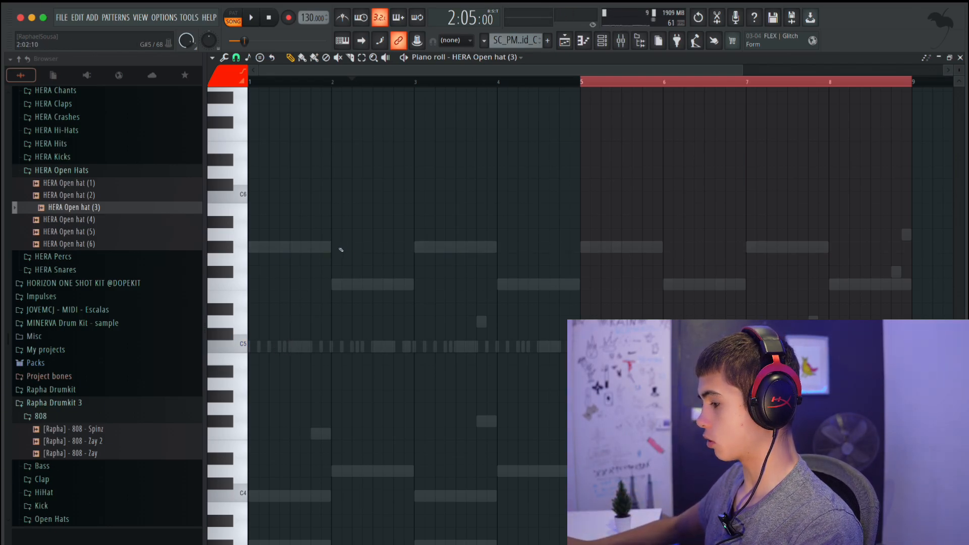
pyautogui.click(346, 247)
pyautogui.rightClick(346, 247)
pyautogui.moveTo(343, 469)
pyautogui.mouseDown()
pyautogui.moveTo(336, 374)
pyautogui.moveTo(338, 419)
pyautogui.mouseUp()
pyautogui.rightClick(336, 411)
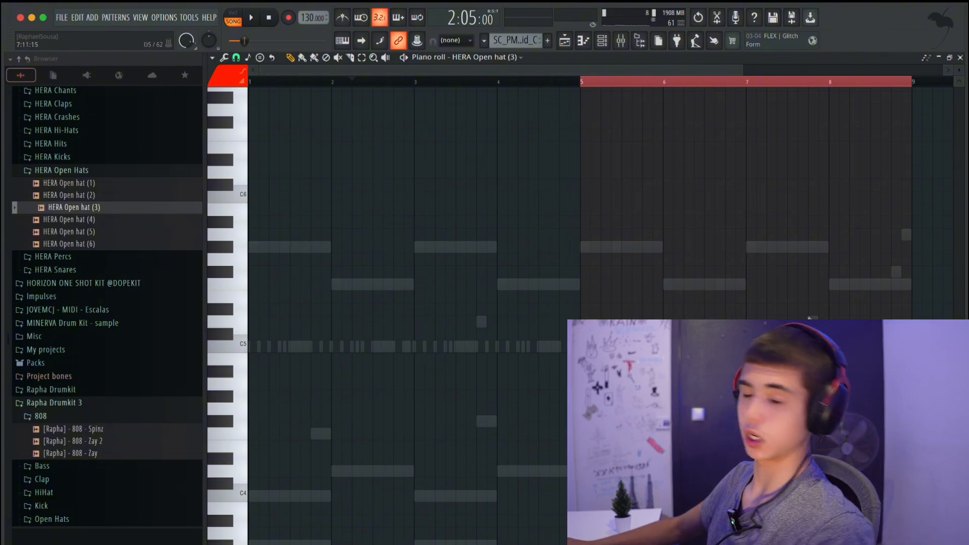
# Step: Bring up the channel rack, expand the HERA Crashes folder and audition HERA Chants samples
pyautogui.click(597, 48)
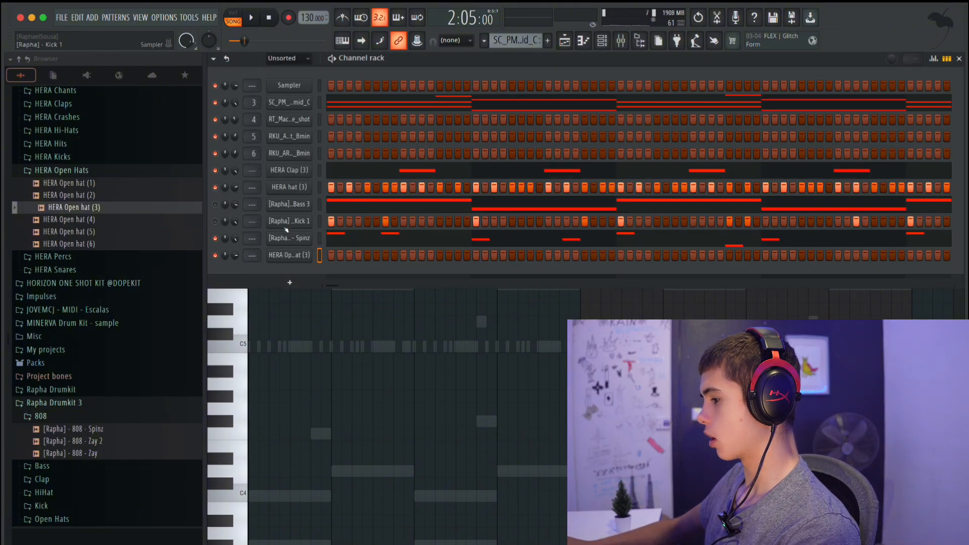
pyautogui.click(85, 174)
pyautogui.scroll(2, 89, 167)
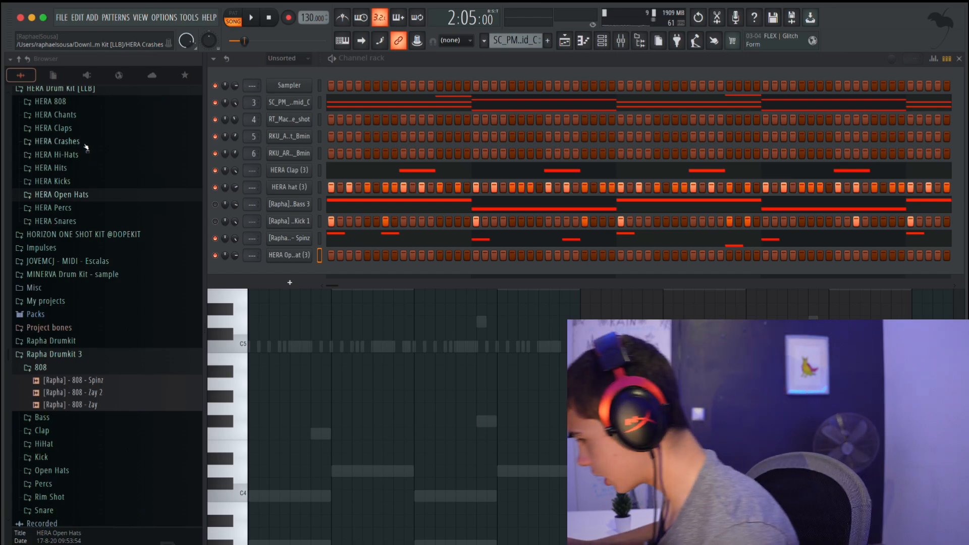
pyautogui.click(66, 142)
pyautogui.click(60, 114)
pyautogui.click(71, 152)
pyautogui.click(92, 178)
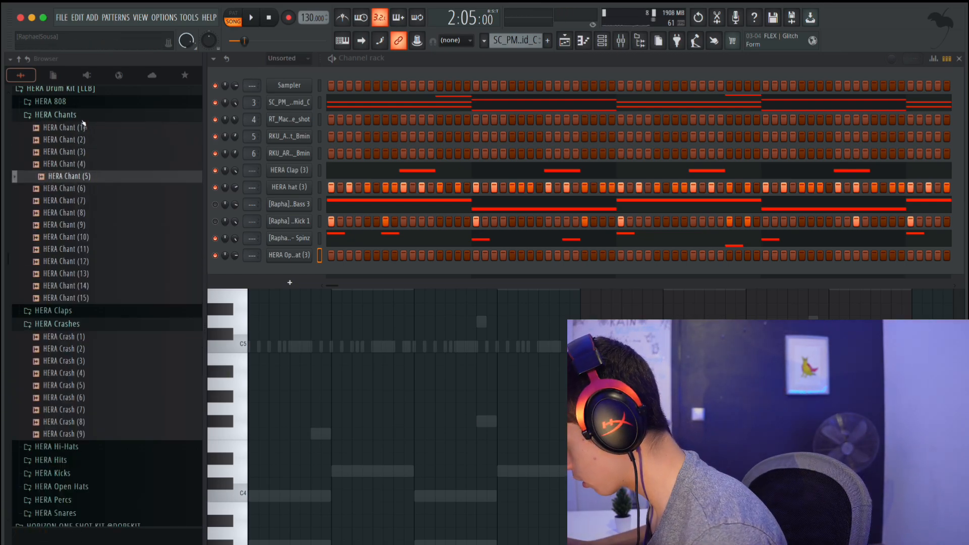
pyautogui.click(83, 117)
# Step: Audition the HERA Crashes samples and add HERA Crash (5) as a new channel below HERA Open hat (3)
pyautogui.click(91, 215)
pyautogui.click(88, 192)
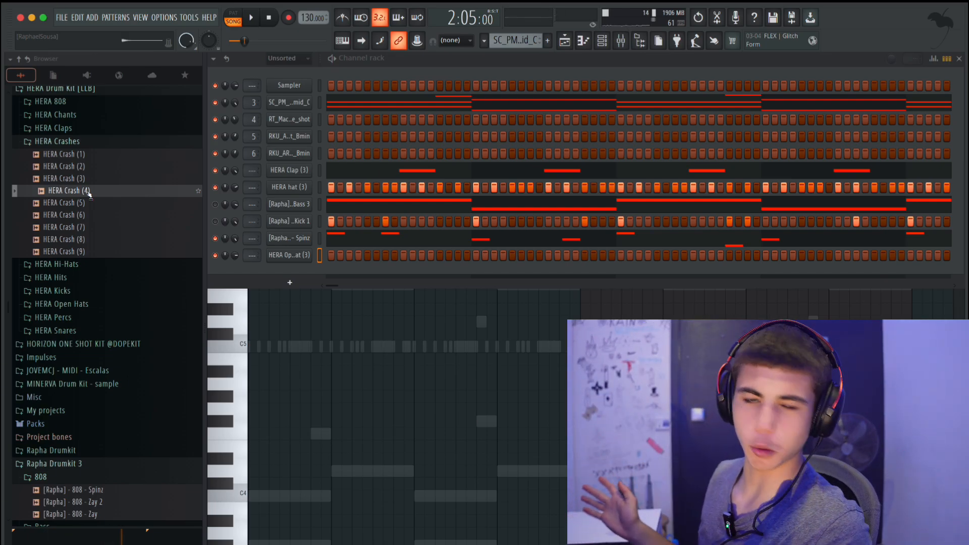
pyautogui.click(80, 205)
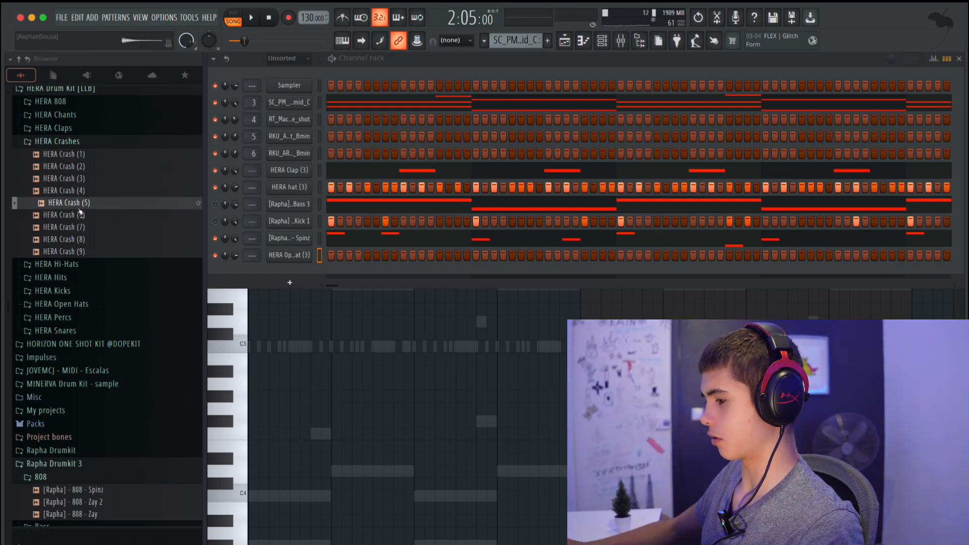
pyautogui.click(92, 226)
pyautogui.click(86, 203)
pyautogui.click(86, 228)
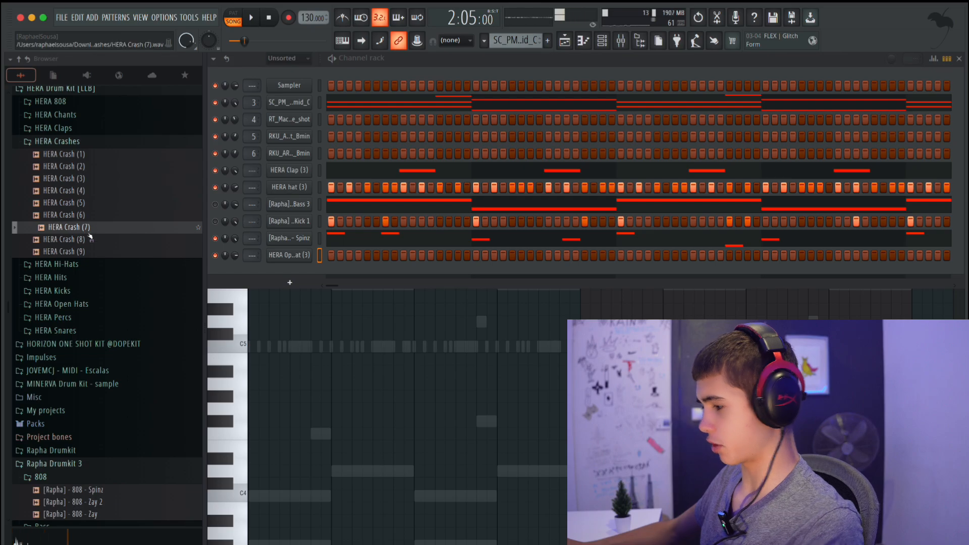
pyautogui.click(102, 179)
pyautogui.click(95, 193)
pyautogui.click(95, 204)
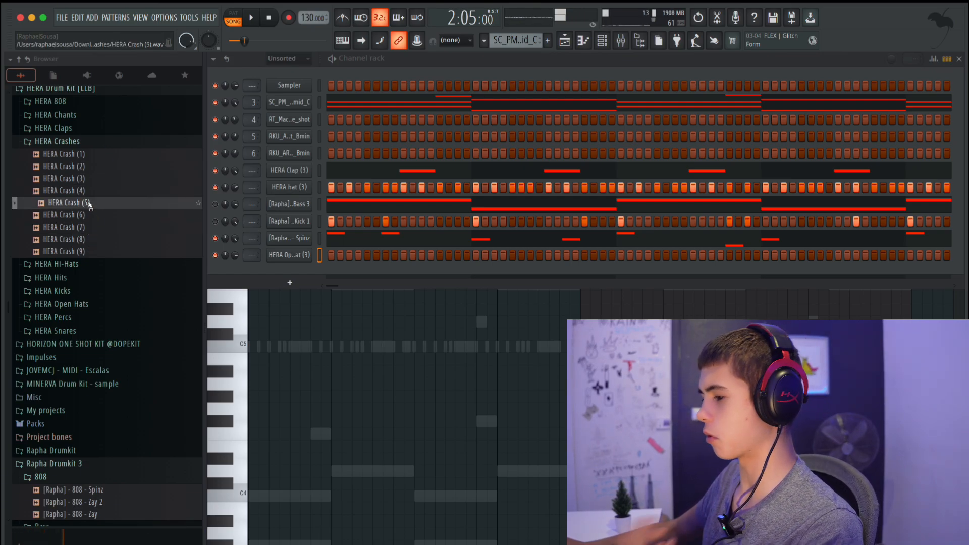
pyautogui.moveTo(81, 202); pyautogui.dragTo(290, 275)
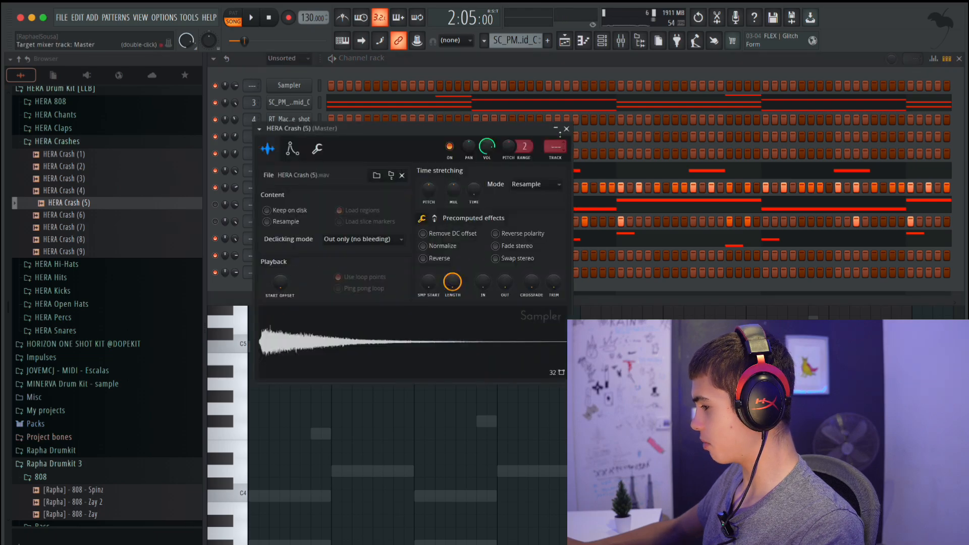
pyautogui.click(566, 129)
# Step: Place a C5 note at the start of bar 3 in the HERA Crash (5) piano roll and play the passage
pyautogui.rightClick(302, 256)
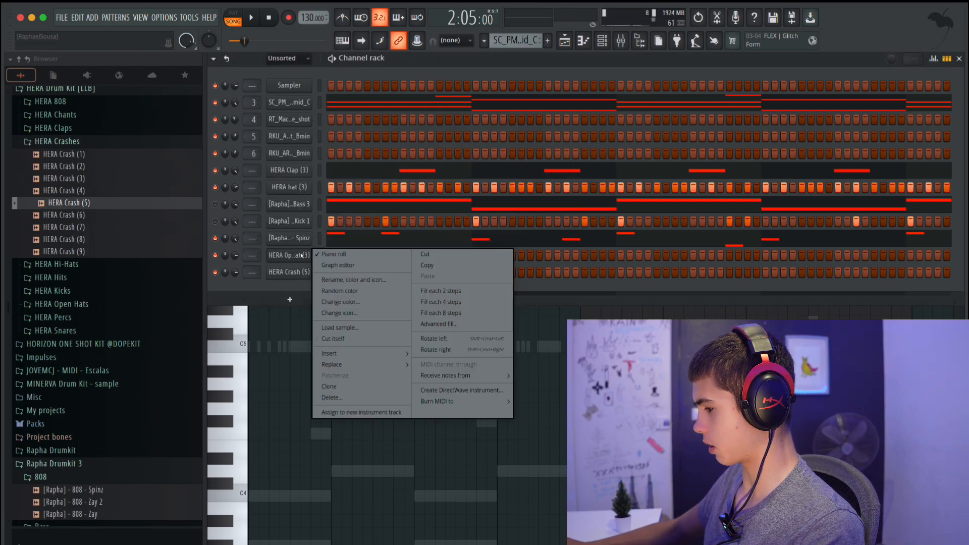
pyautogui.press('Escape')
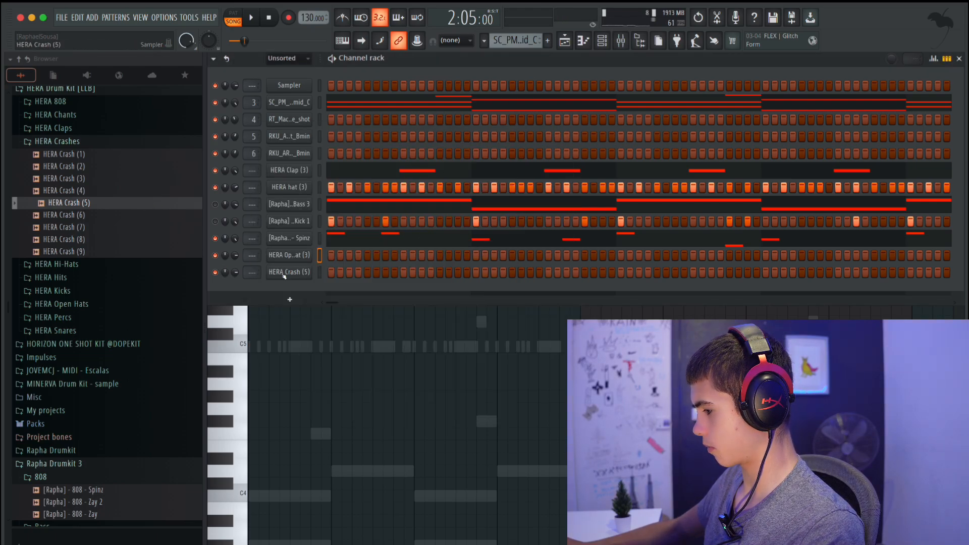
pyautogui.rightClick(308, 272)
pyautogui.click(326, 271)
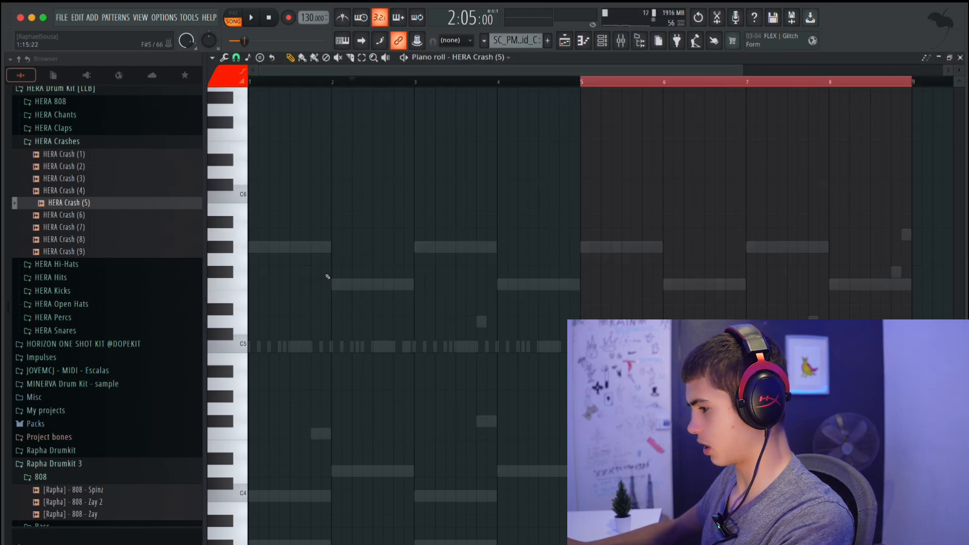
pyautogui.click(331, 248)
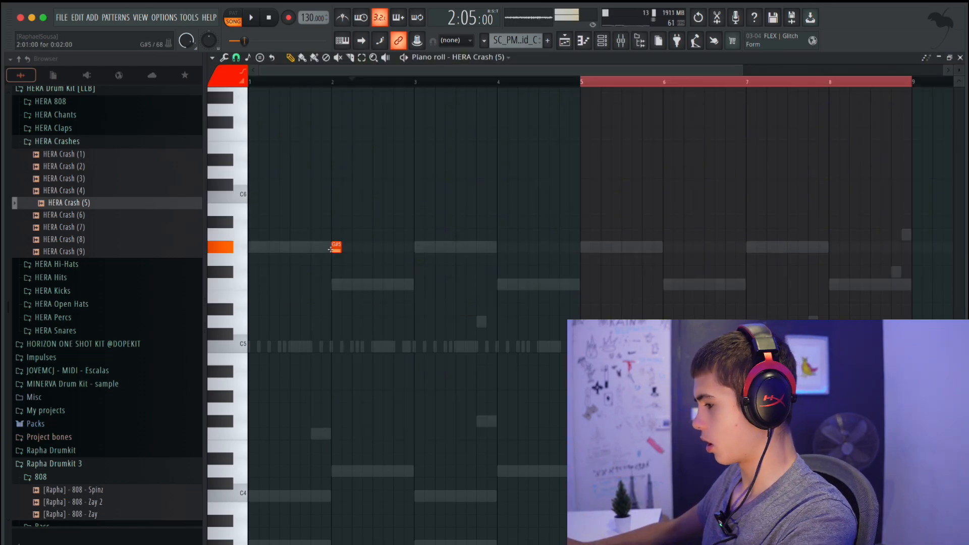
pyautogui.moveTo(330, 248); pyautogui.dragTo(416, 347)
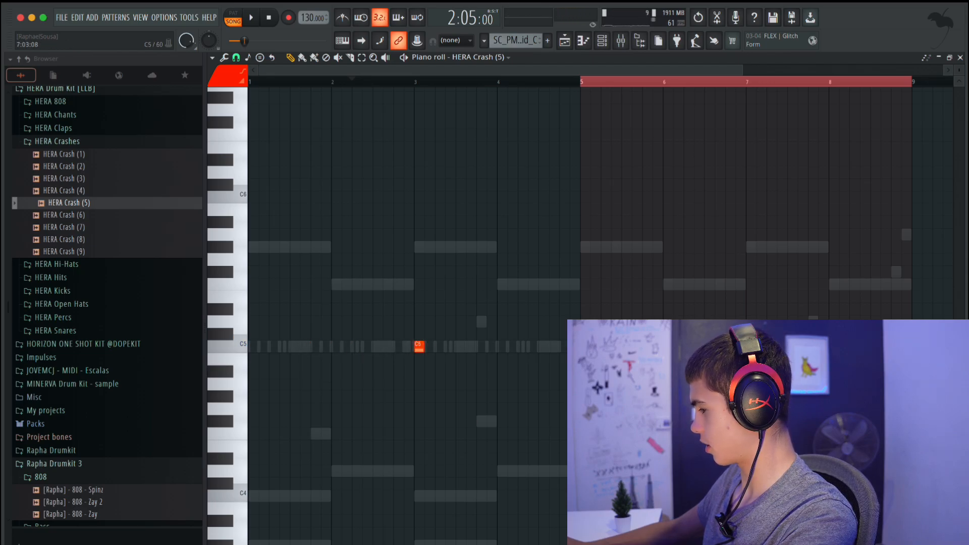
pyautogui.press('space')
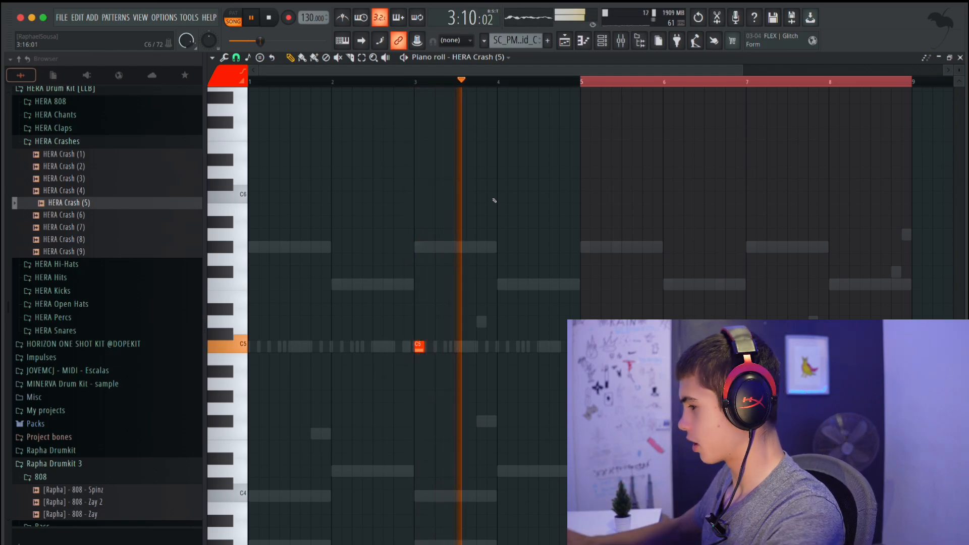
pyautogui.press('space')
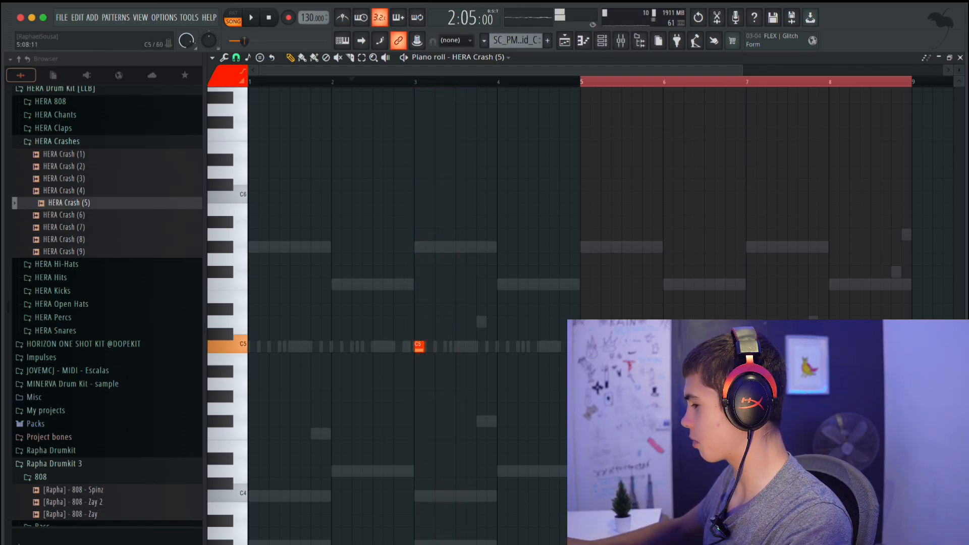
# Step: Delete the C5 note at the start of bar 3 from HERA Crash (5) and return to the channel rack
pyautogui.rightClick(417, 348)
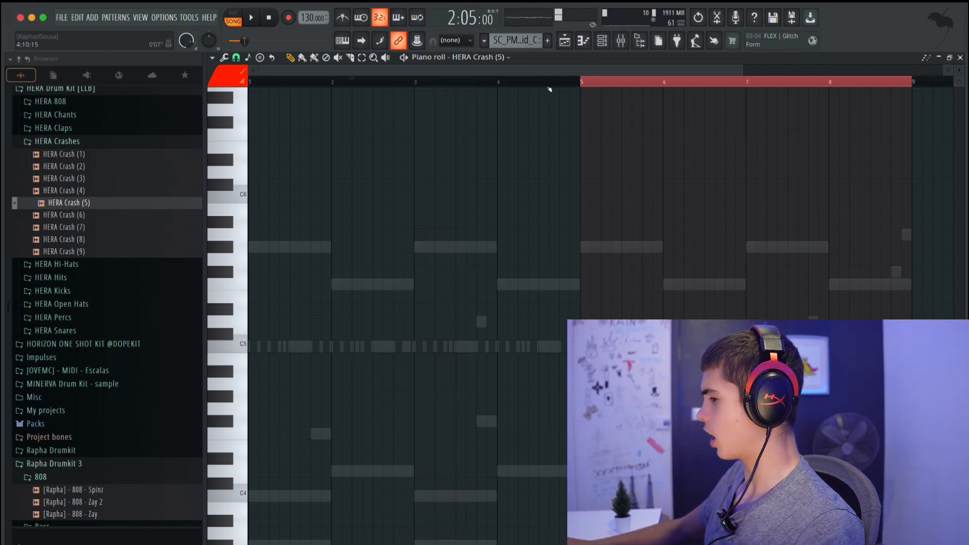
pyautogui.press('F6')
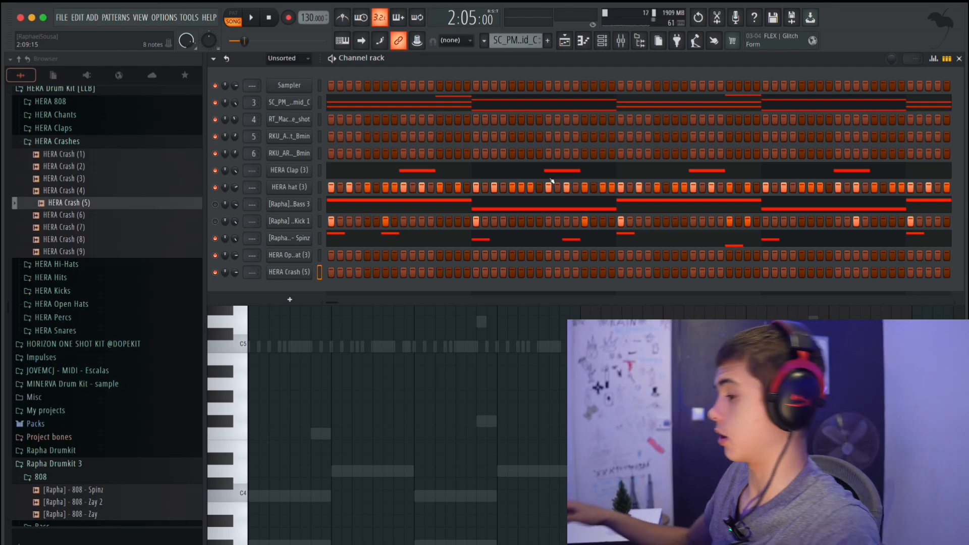
# Step: Expand the HERA Percs folder in place of HERA Crashes, audition its samples and add HERA Perc (12) as a channel below HERA Crash (5)
pyautogui.click(96, 149)
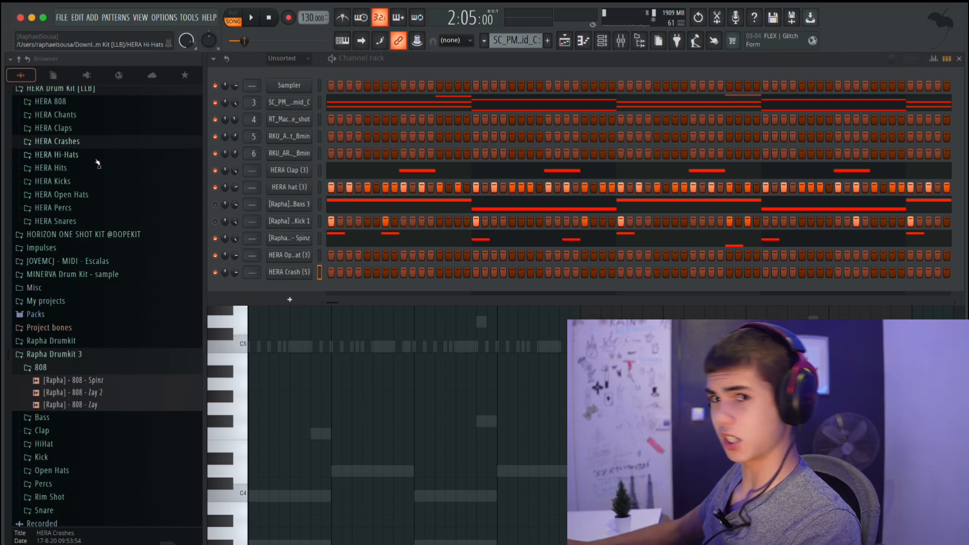
pyautogui.click(71, 209)
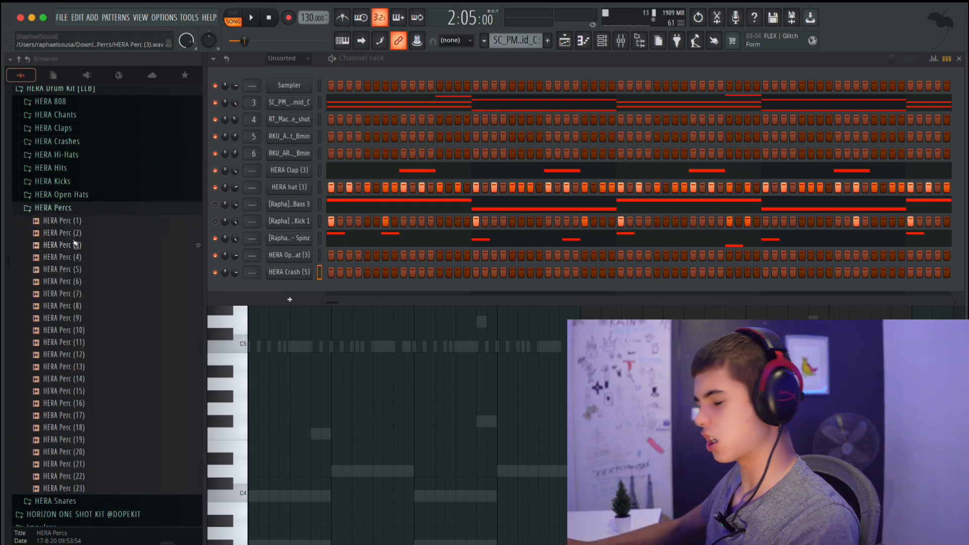
pyautogui.click(76, 285)
pyautogui.click(83, 307)
pyautogui.click(101, 355)
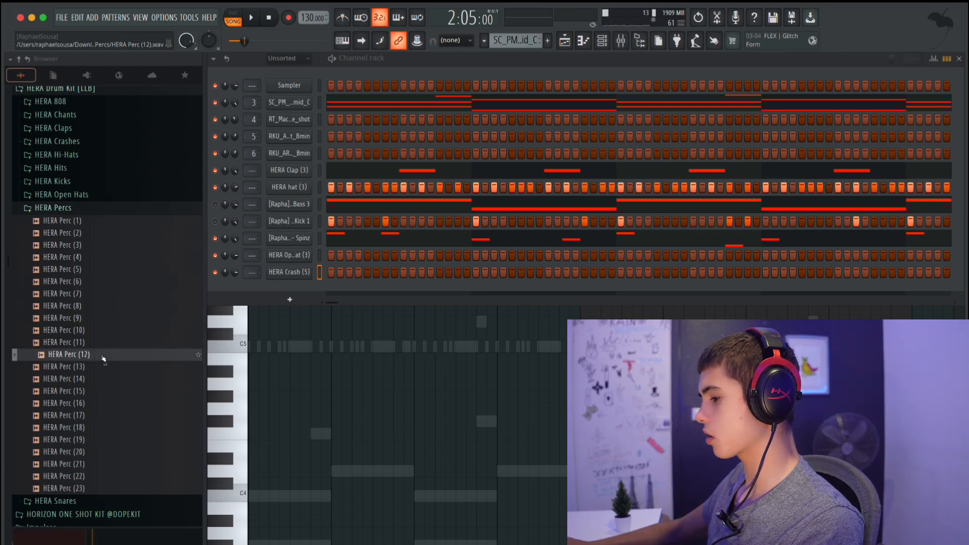
pyautogui.click(99, 343)
pyautogui.moveTo(100, 355); pyautogui.dragTo(280, 283)
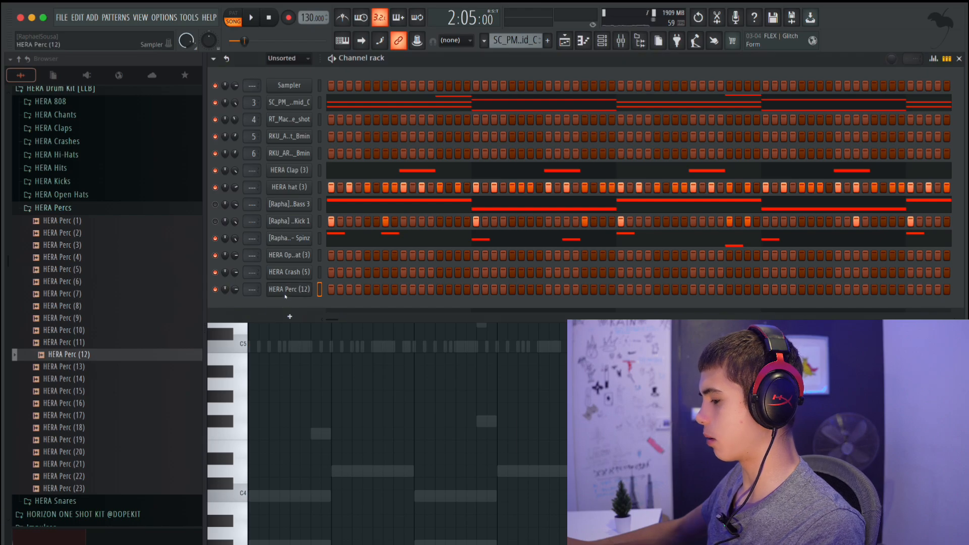
# Step: Open the HERA Perc (12) piano roll and try C5 notes at the starts of bars 1 and 3 with playback
pyautogui.rightClick(309, 287)
pyautogui.click(332, 288)
pyautogui.click(253, 347)
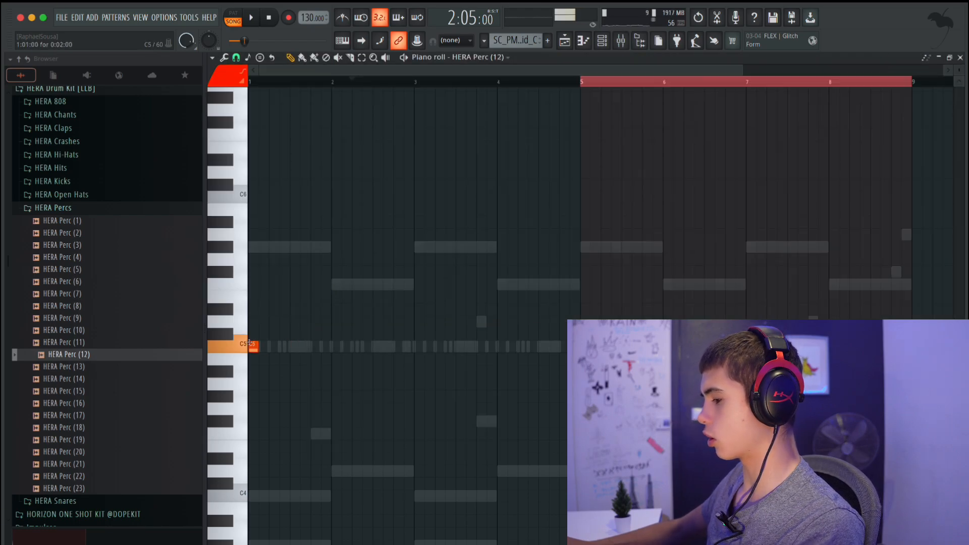
pyautogui.press('space')
pyautogui.press('space')
pyautogui.click(424, 348)
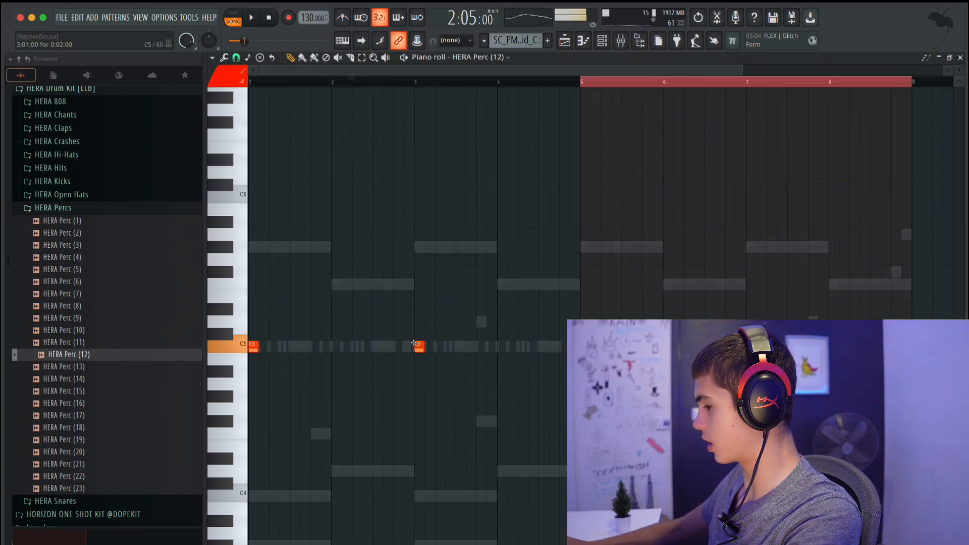
# Step: Try a single C5 percussion note midway through bar 1, replace it with one on the bar's last beat and play it
pyautogui.click(291, 346)
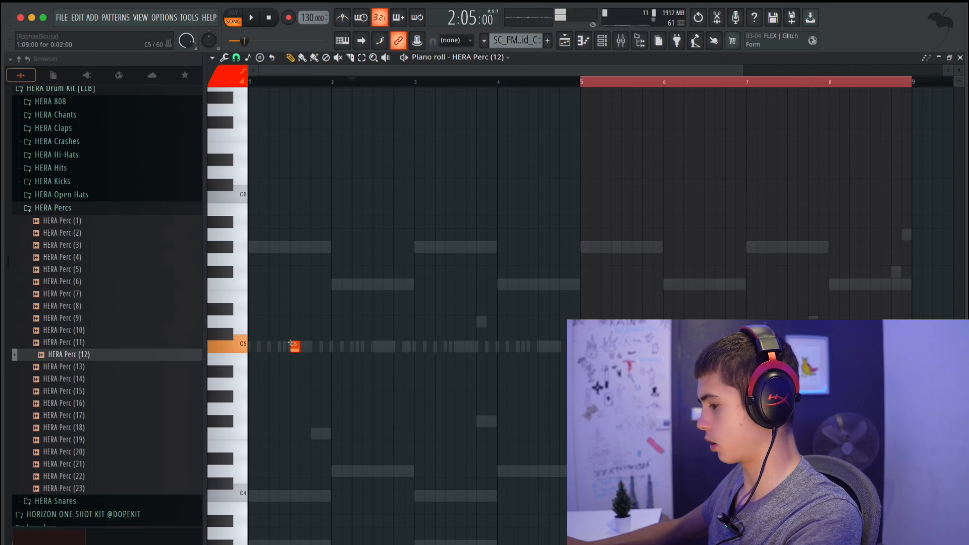
pyautogui.press('space')
pyautogui.press('space')
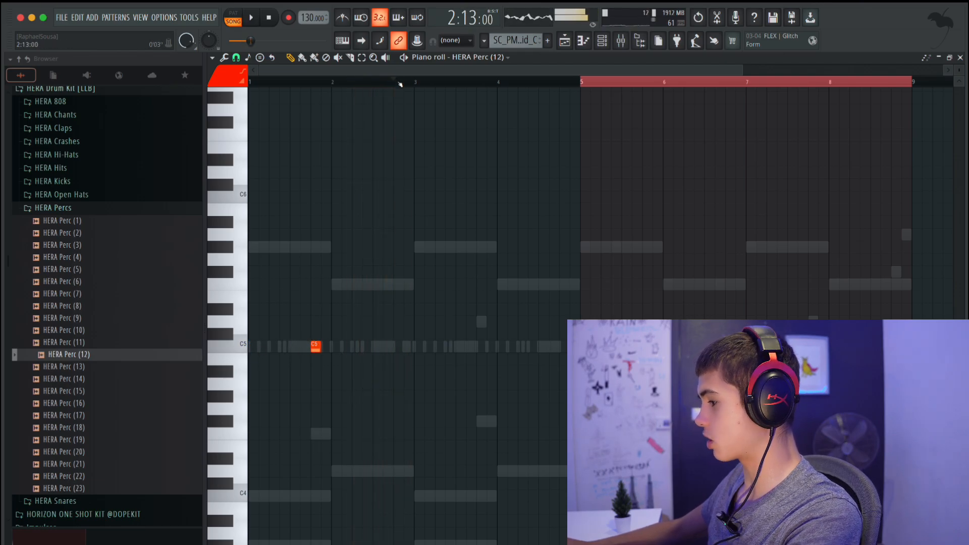
pyautogui.press('space')
pyautogui.press('space')
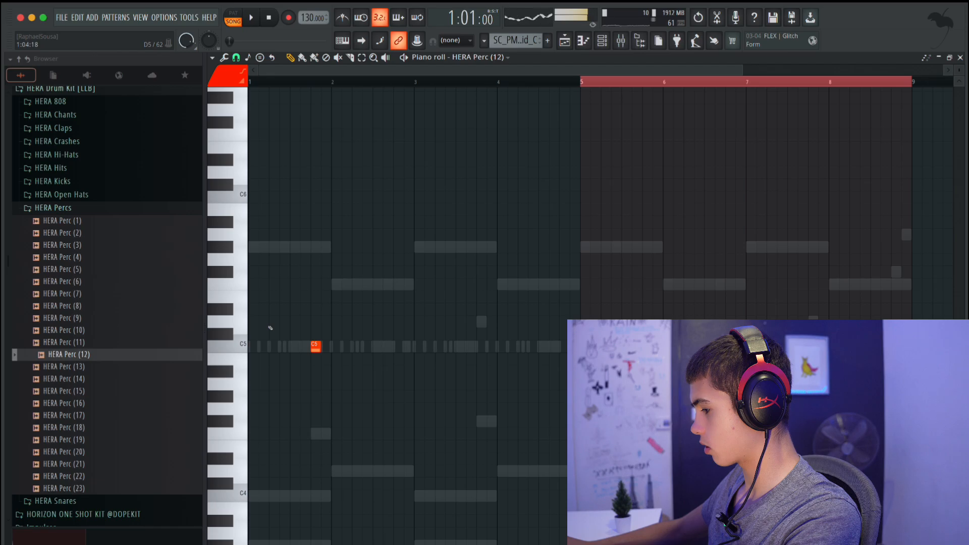
# Step: Try an additional C5 percussion note earlier in bar 1, shift it to the second beat and play the passage
pyautogui.click(272, 334)
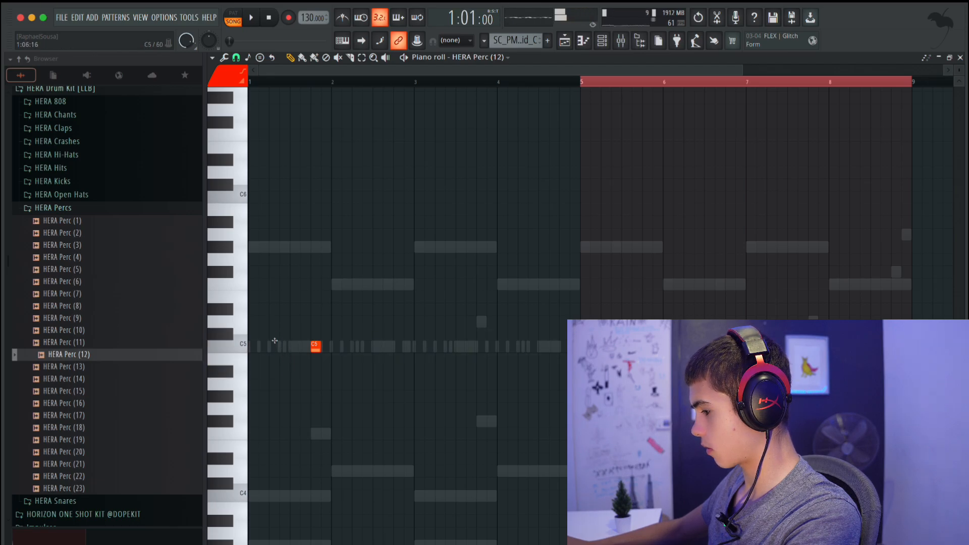
pyautogui.click(282, 346)
pyautogui.press('space')
pyautogui.press('space')
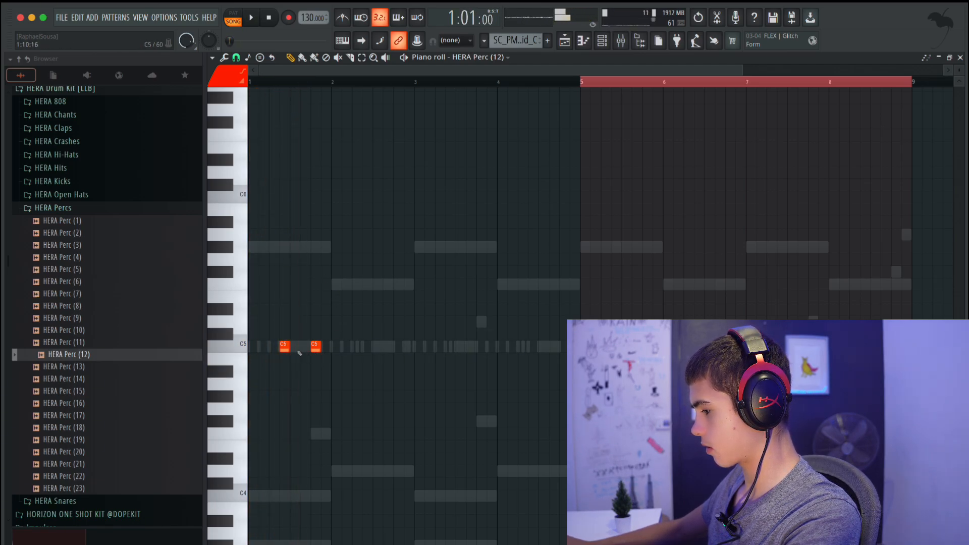
pyautogui.rightClick(281, 347)
pyautogui.click(273, 346)
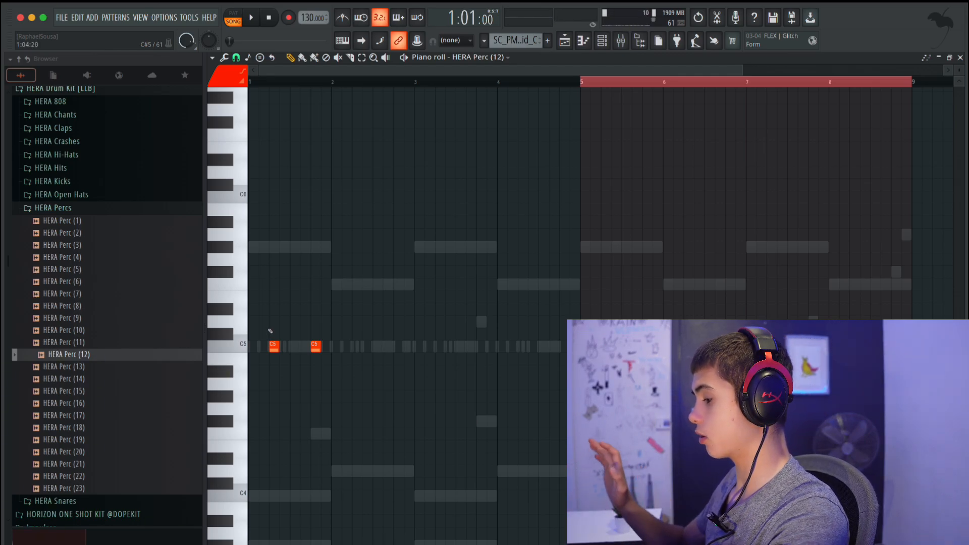
pyautogui.press('space')
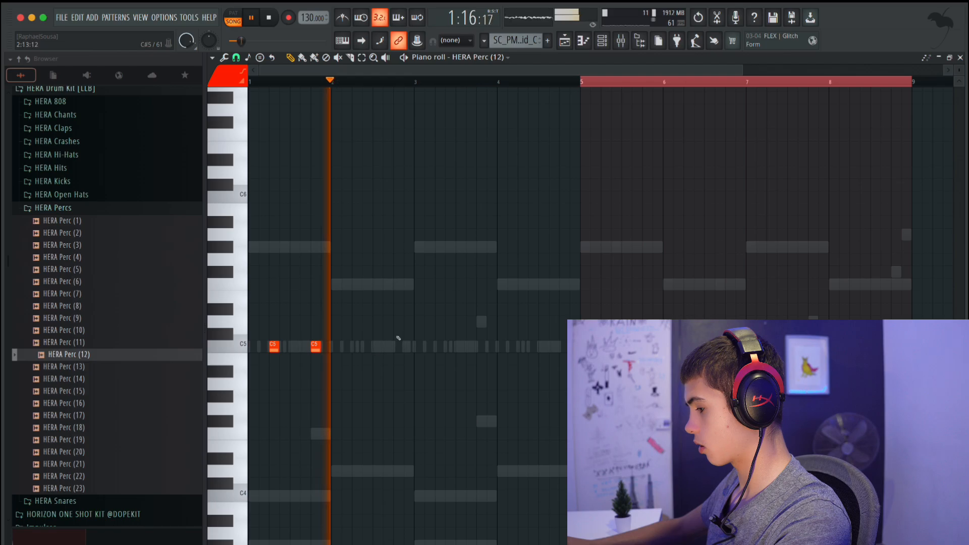
pyautogui.press('space')
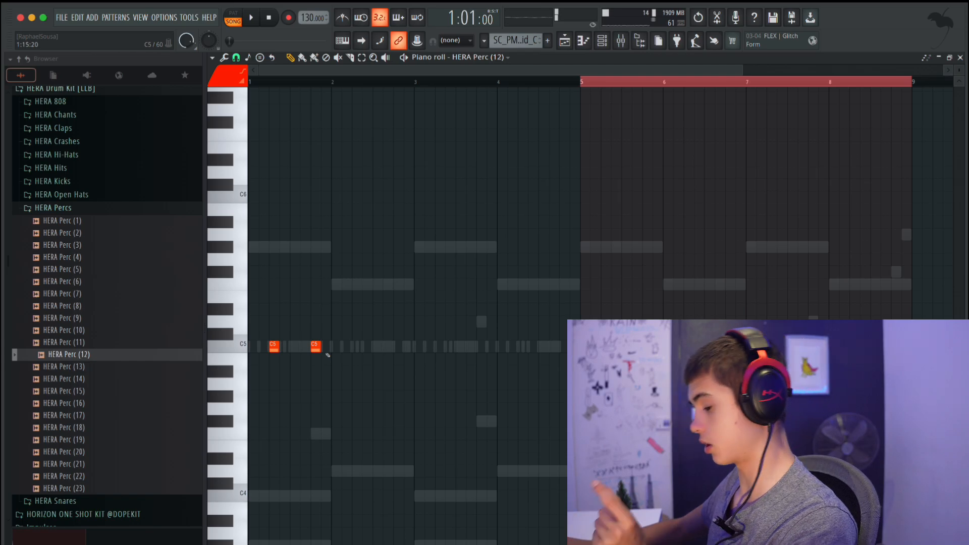
# Step: Replay the opening of the beat with both HERA Perc (12) notes, then delete them from the piano roll
pyautogui.press('space')
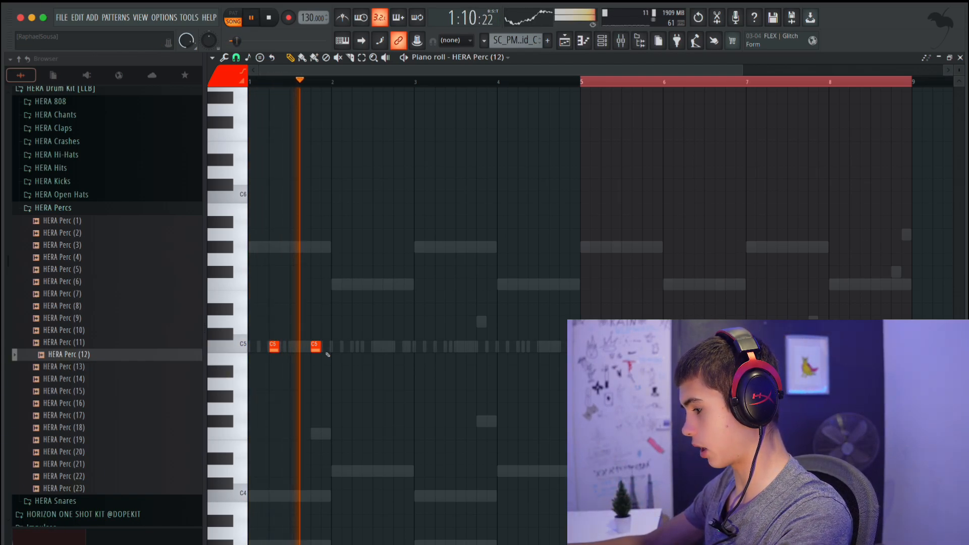
pyautogui.press('space')
pyautogui.press('space')
pyautogui.press('space')
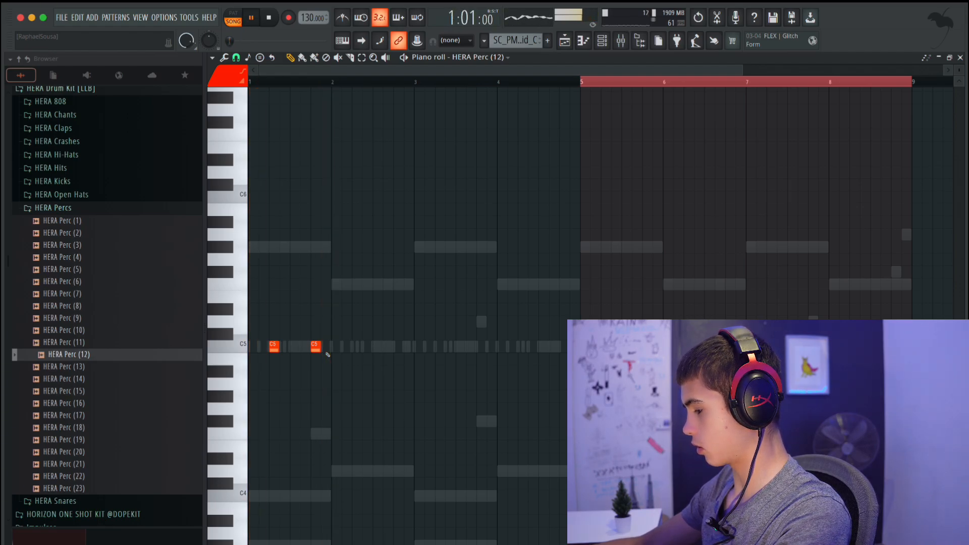
pyautogui.press('space')
pyautogui.press('space')
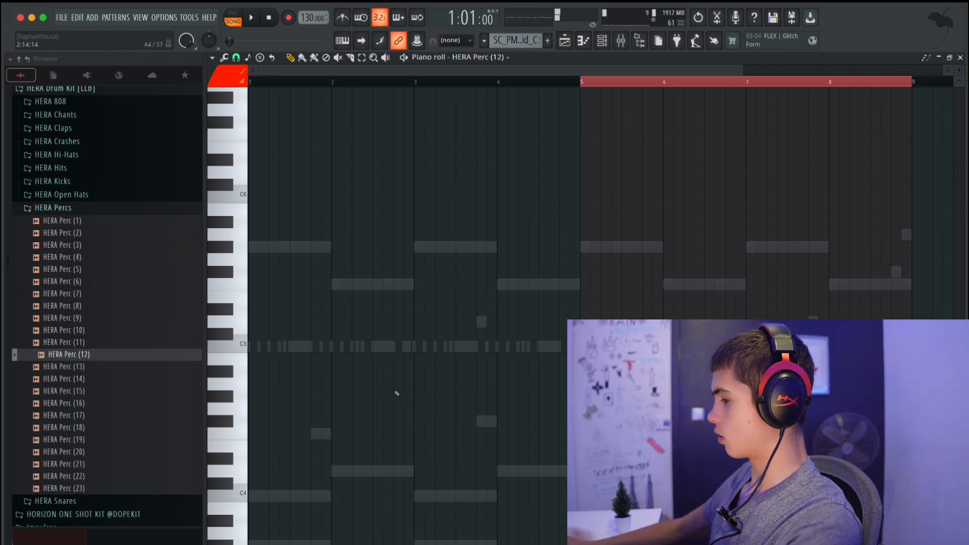
# Step: Try HERA Perc (12) notes below and above C5 in bar 2, delete them and return to the channel rack
pyautogui.click(357, 396)
pyautogui.rightClick(358, 396)
pyautogui.click(409, 247)
pyautogui.rightClick(409, 247)
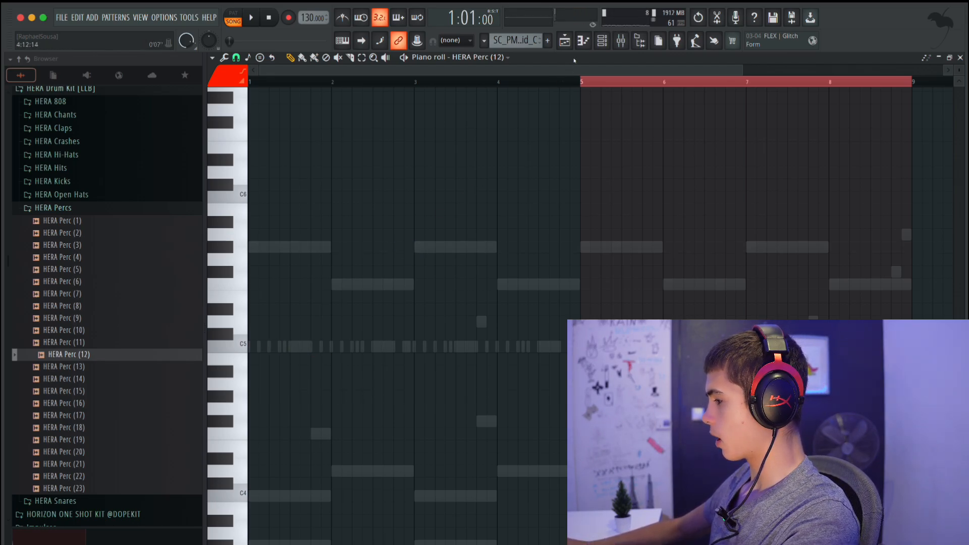
pyautogui.press('F6')
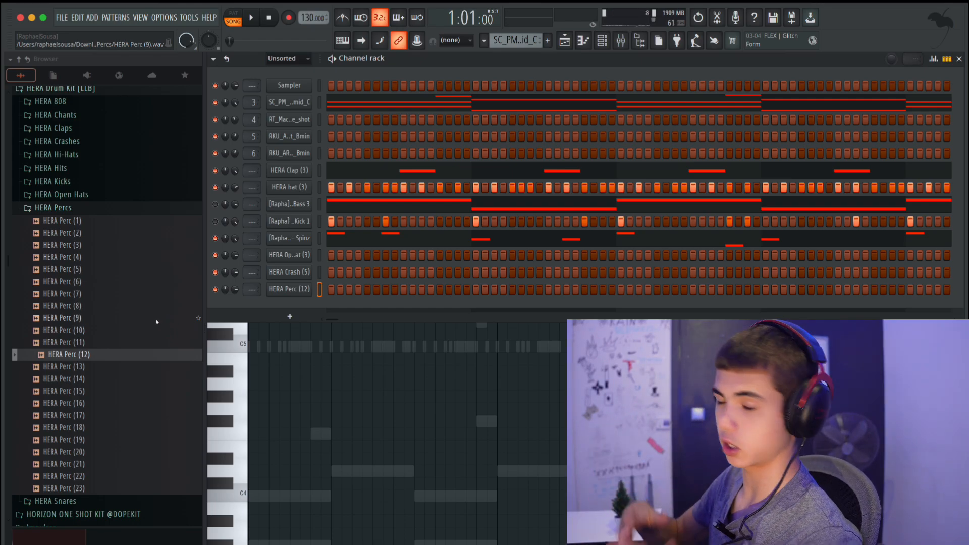
# Step: Audition more HERA Percs samples, working up the list from HERA Perc (19) to HERA Perc (5)
pyautogui.scroll(-4, 164, 314)
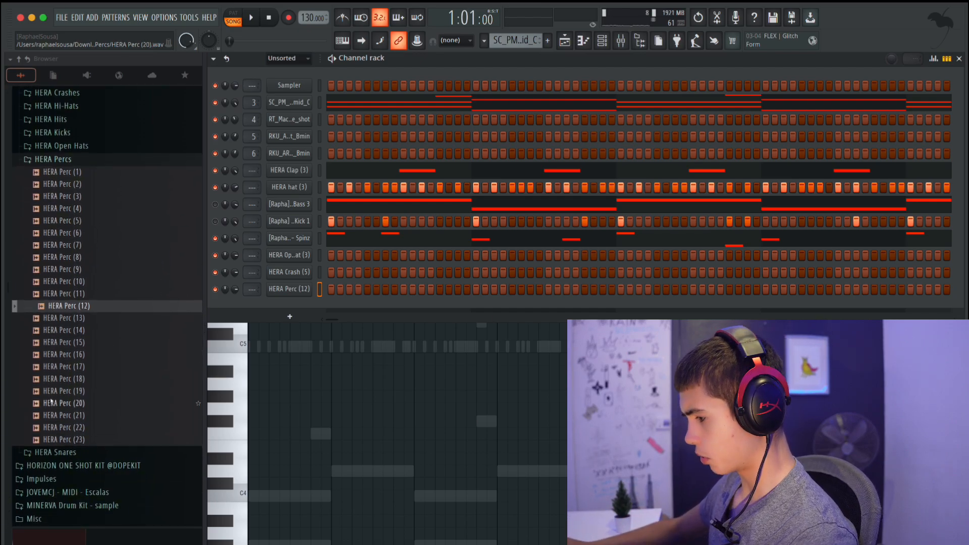
pyautogui.click(68, 390)
pyautogui.click(70, 368)
pyautogui.click(71, 354)
pyautogui.click(72, 342)
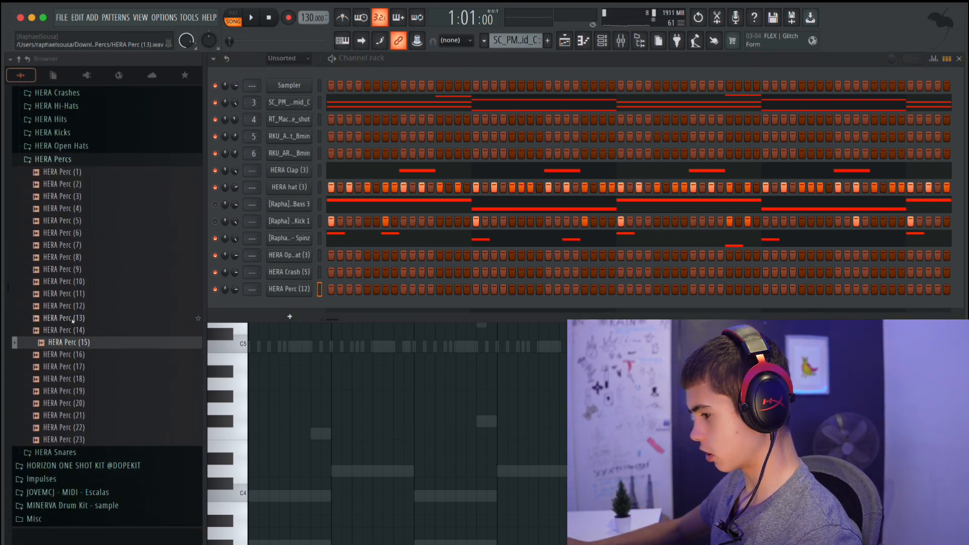
pyautogui.click(73, 320)
pyautogui.click(73, 306)
pyautogui.click(76, 245)
pyautogui.click(81, 221)
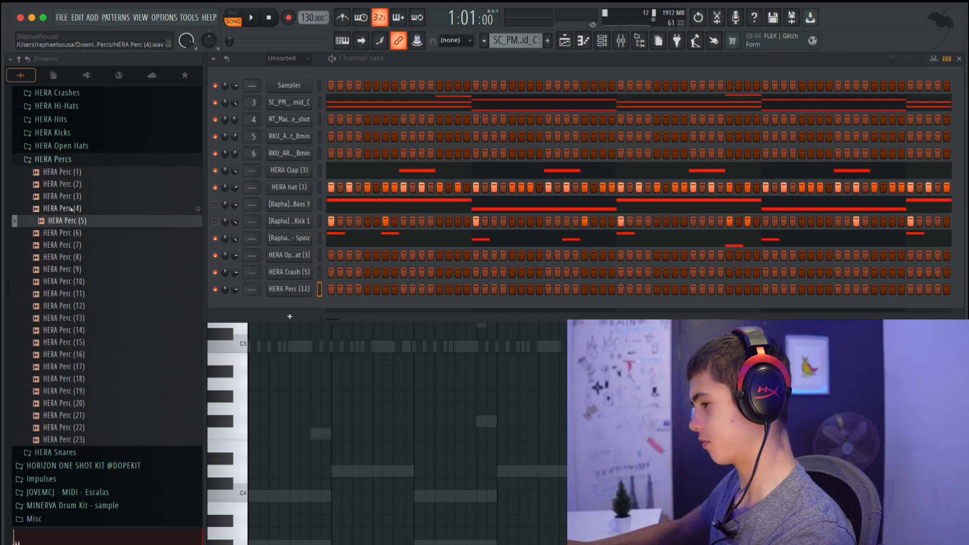
# Step: Audition HERA Perc (3), (2), (1) and (18), and add HERA Perc (18) as a new channel below HERA Perc (12)
pyautogui.click(77, 200)
pyautogui.click(77, 185)
pyautogui.click(77, 175)
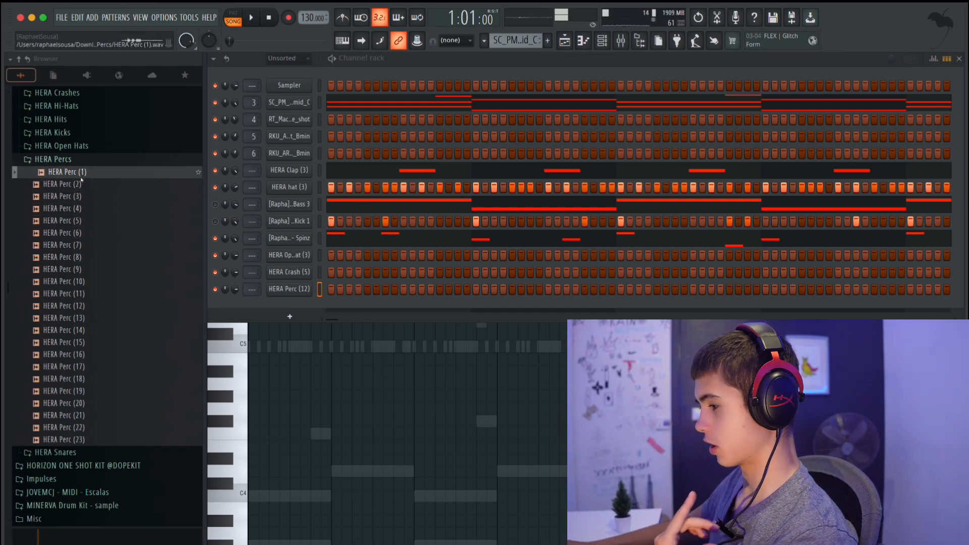
pyautogui.click(77, 376)
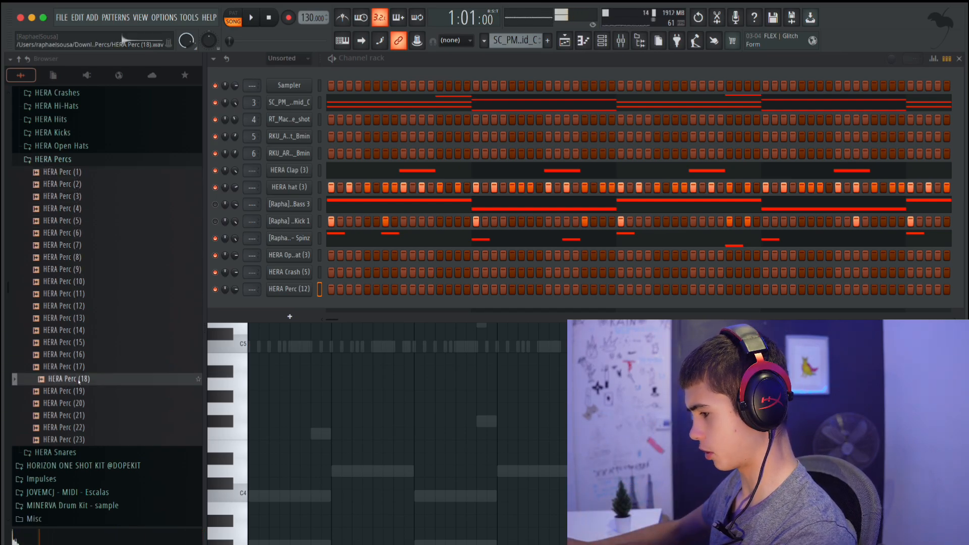
pyautogui.moveTo(77, 377); pyautogui.dragTo(300, 298)
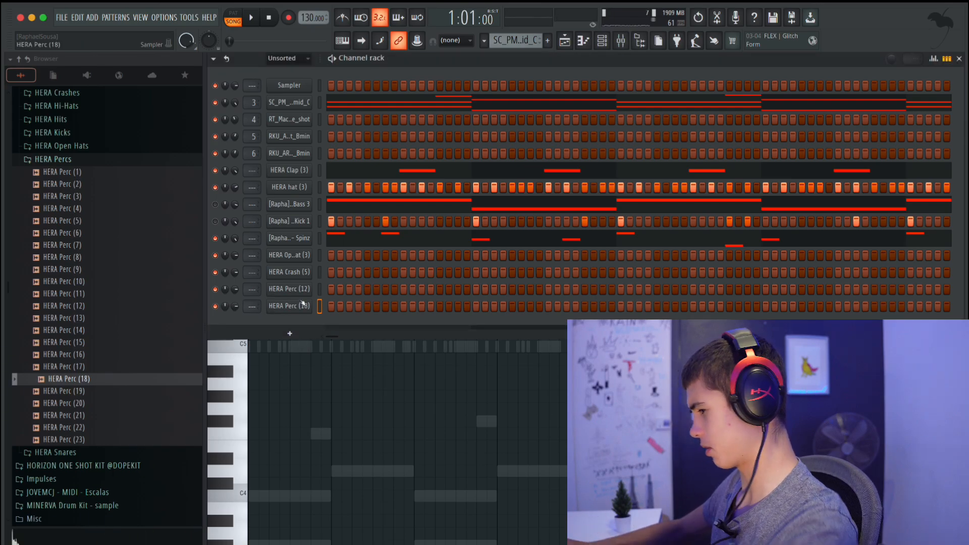
# Step: Play the beat, try HERA Perc (18) hits on the ninth steps of bars 1 and 2, and open its piano roll
pyautogui.press('space')
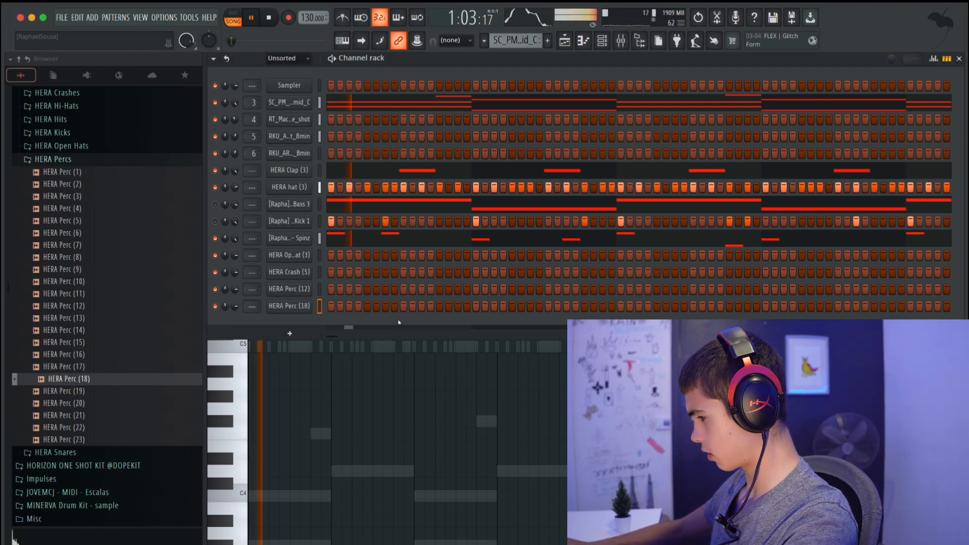
pyautogui.press('space')
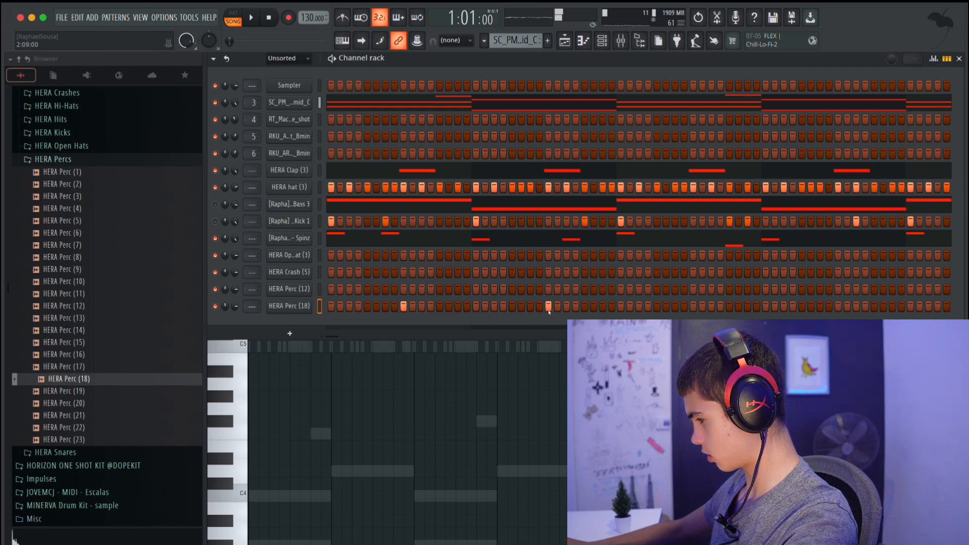
pyautogui.rightClick(271, 301)
pyautogui.click(329, 306)
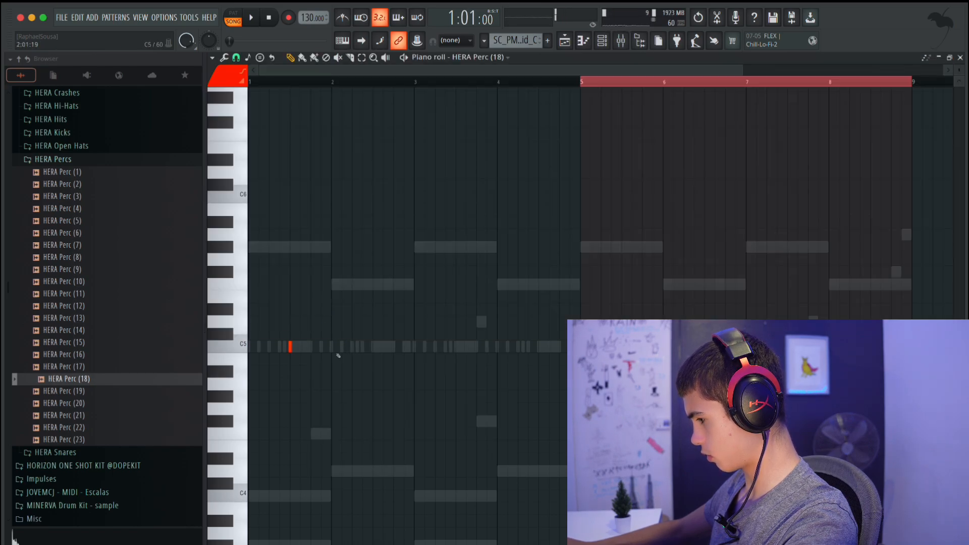
# Step: Try a C5 HERA Perc (18) note midway through bar 3 with playback, delete the channel's notes and return to the channel rack
pyautogui.click(461, 347)
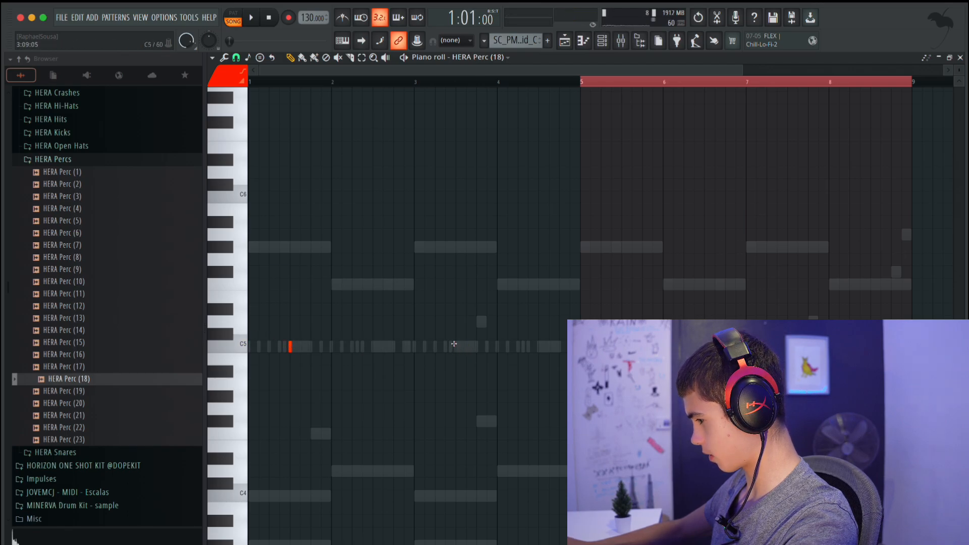
pyautogui.click(455, 346)
pyautogui.press('space')
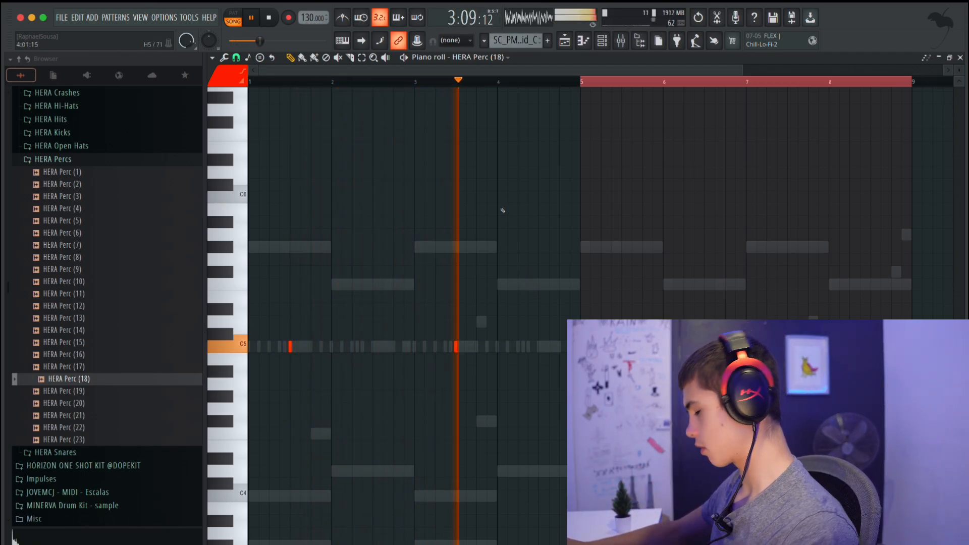
pyautogui.press('space')
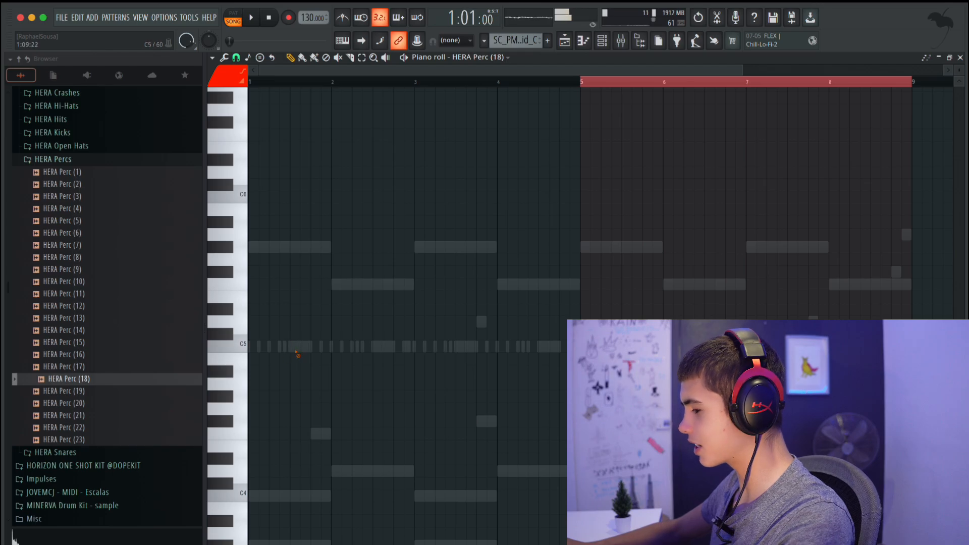
pyautogui.click(602, 40)
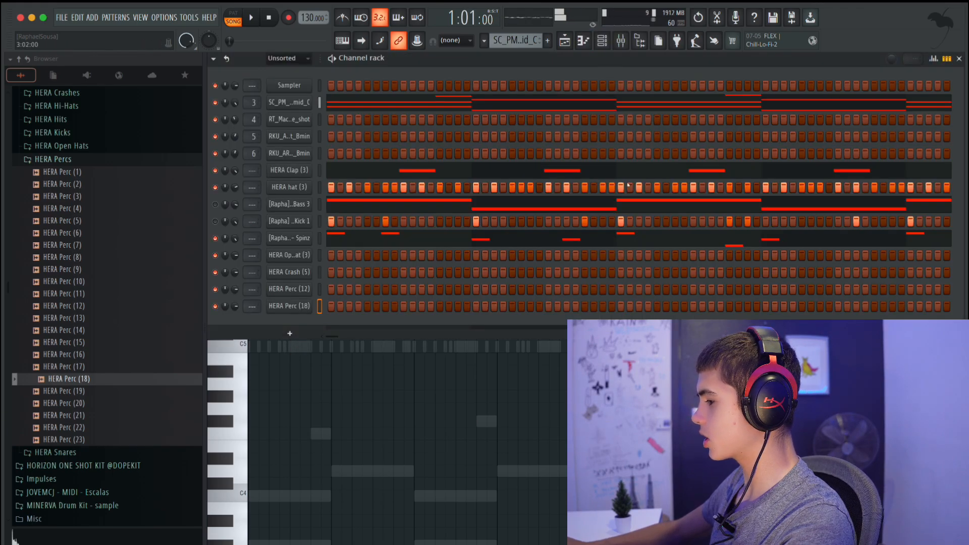